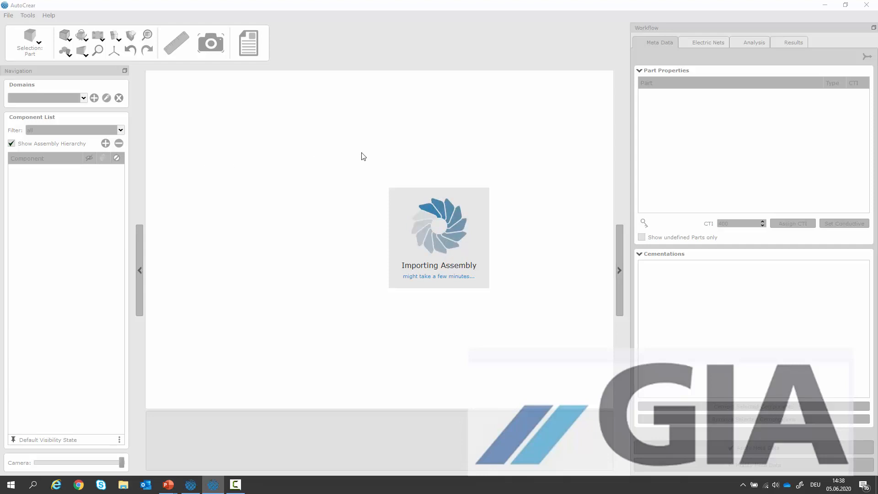
Assign a CTI of 400 to the front part EP_112TTX and display only the undefined parts
{"action": "middle_click_drag", "start_coordinate": [403, 183], "coordinate": [482, 118]}
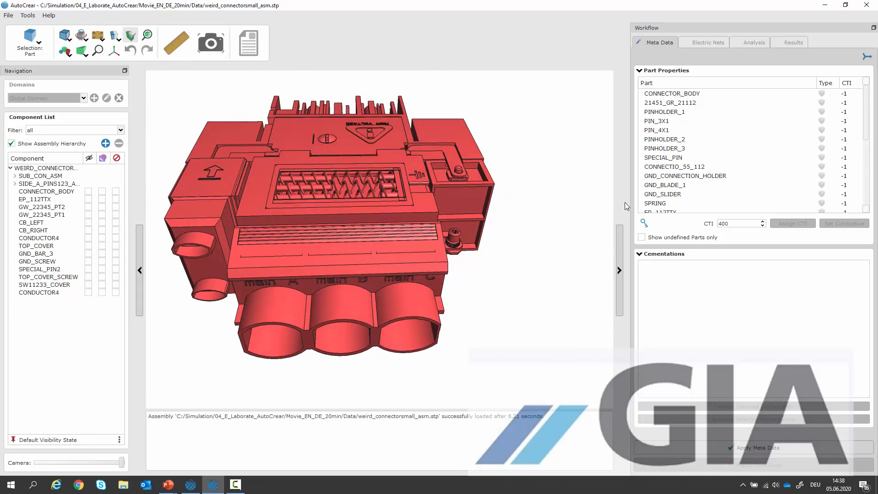
{"action": "left_click", "coordinate": [428, 259]}
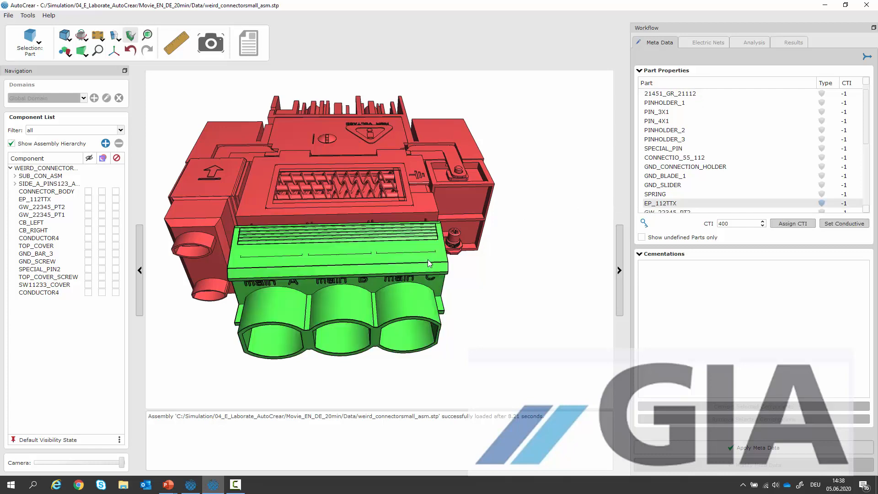
{"action": "right_click", "coordinate": [427, 259]}
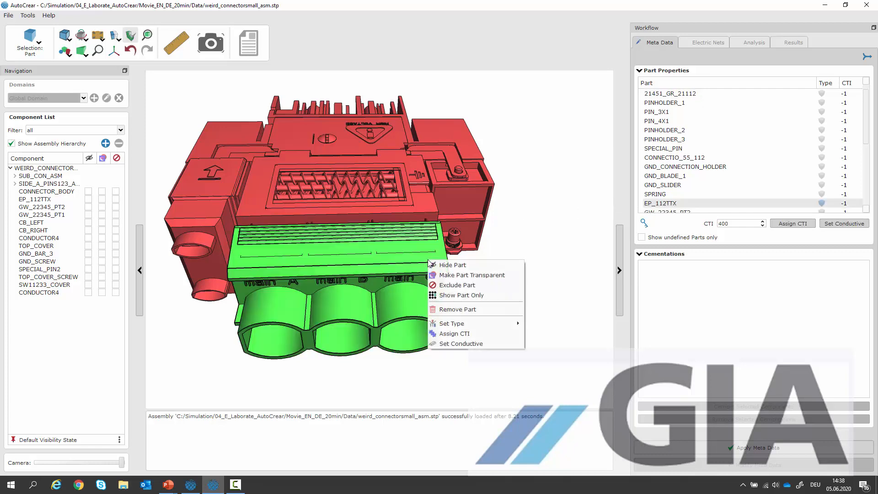
{"action": "left_click", "coordinate": [469, 338]}
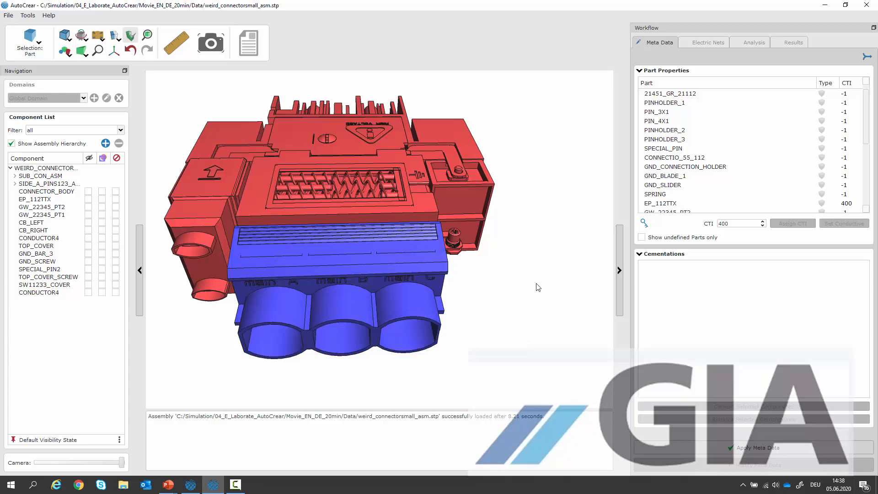
{"action": "left_click", "coordinate": [642, 237]}
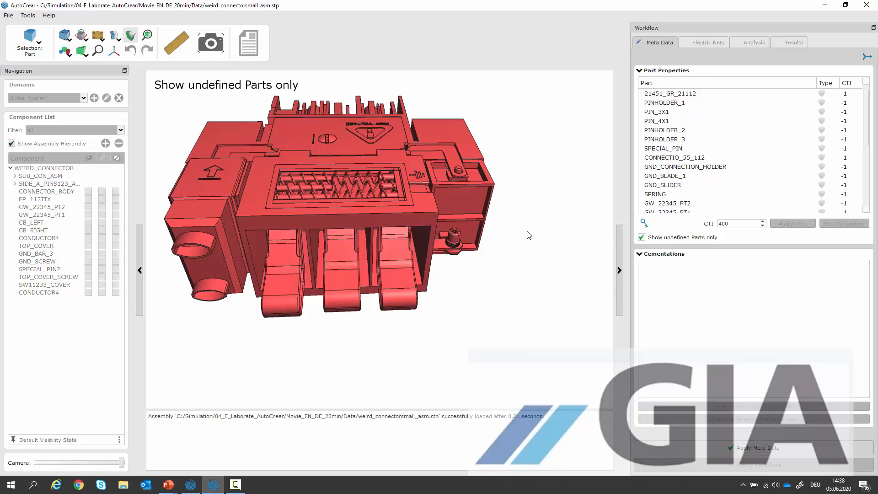
Assign a CTI of 400 to the outer housing parts: connector body, side cover, central housing, top cover, GW_22345_PT1 and GW_22345_PT2
{"action": "left_click_drag", "start_coordinate": [528, 235], "coordinate": [425, 121]}
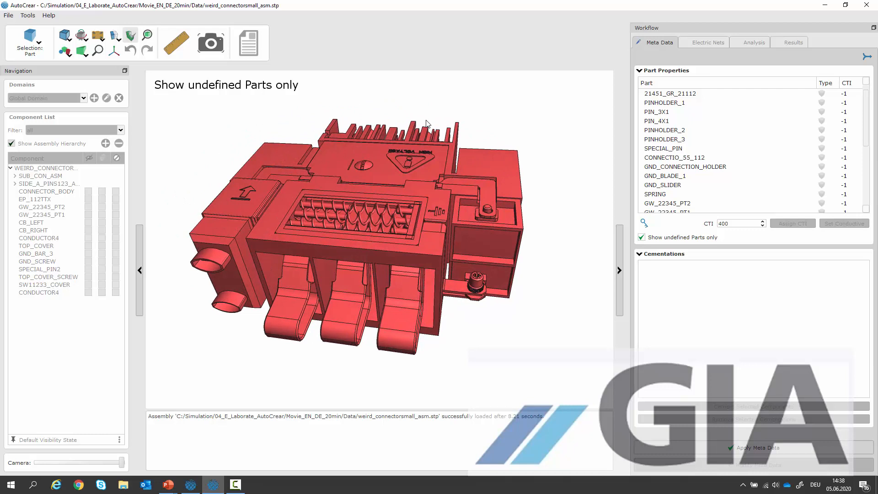
{"action": "left_click", "coordinate": [503, 162]}
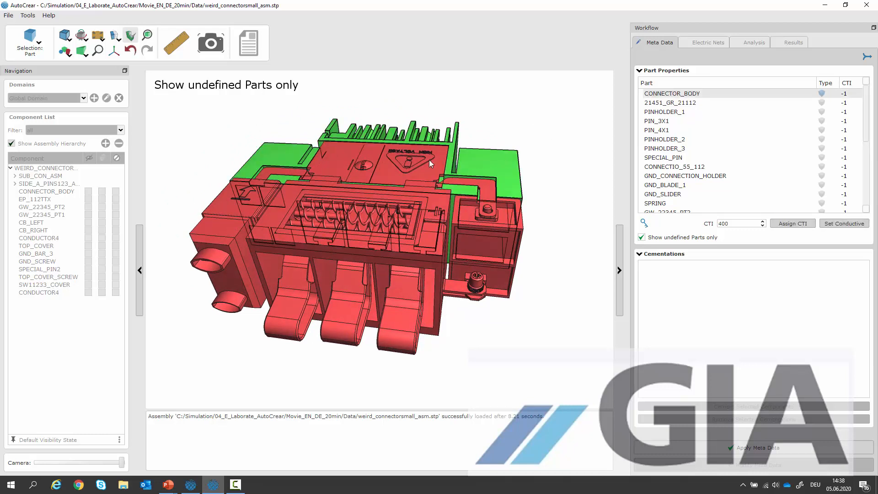
{"action": "left_click", "coordinate": [219, 236]}
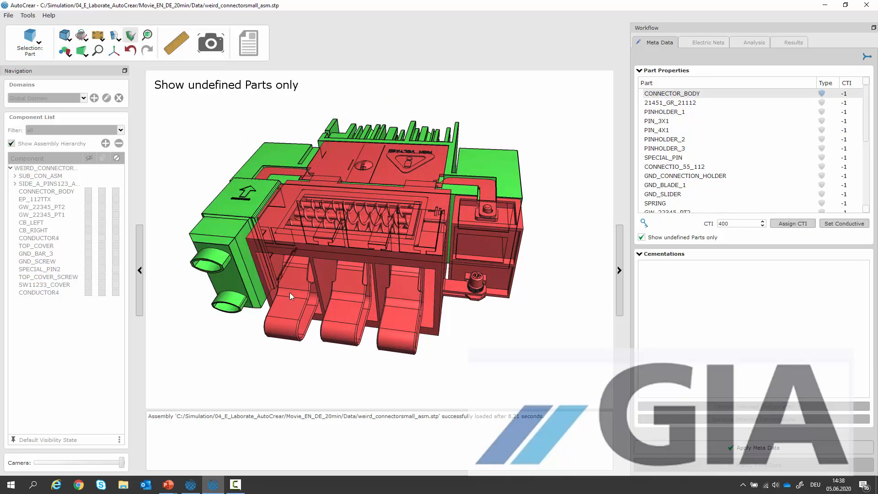
{"action": "left_click", "coordinate": [262, 246]}
{"action": "left_click", "coordinate": [311, 229]}
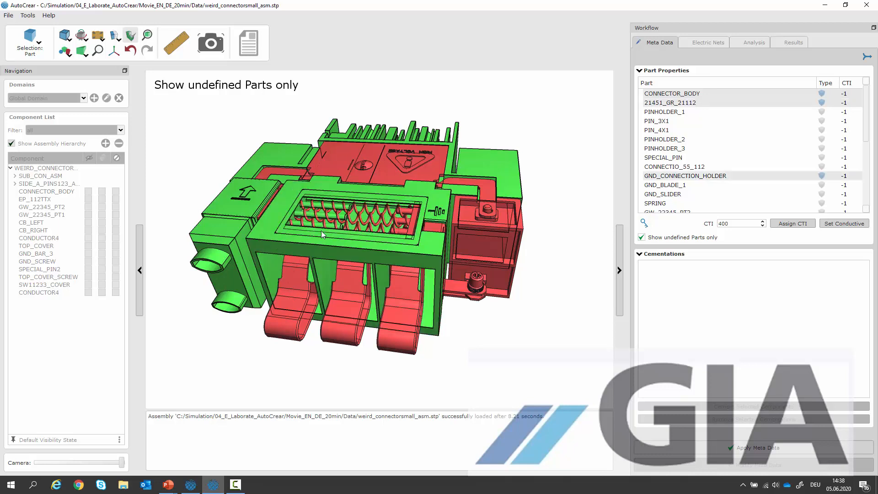
{"action": "left_click", "coordinate": [414, 230]}
{"action": "left_click", "coordinate": [427, 173]}
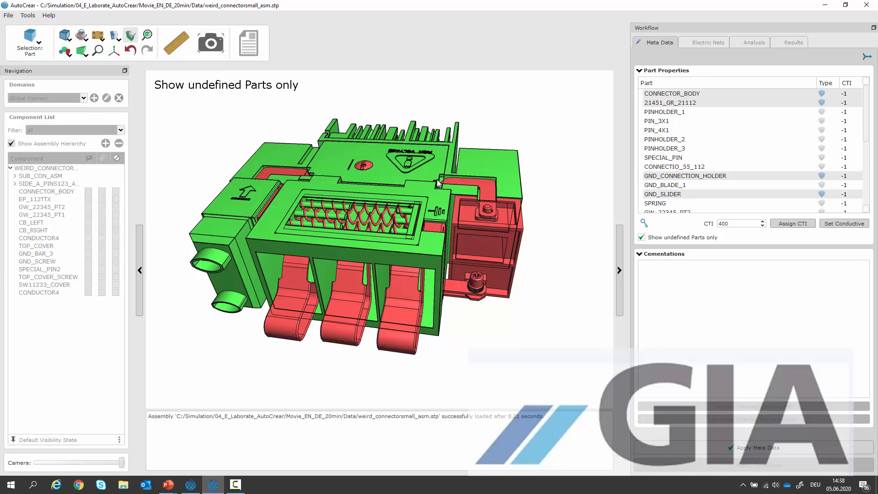
{"action": "left_click", "coordinate": [507, 240]}
{"action": "left_click", "coordinate": [500, 278]}
{"action": "right_click", "coordinate": [500, 278]}
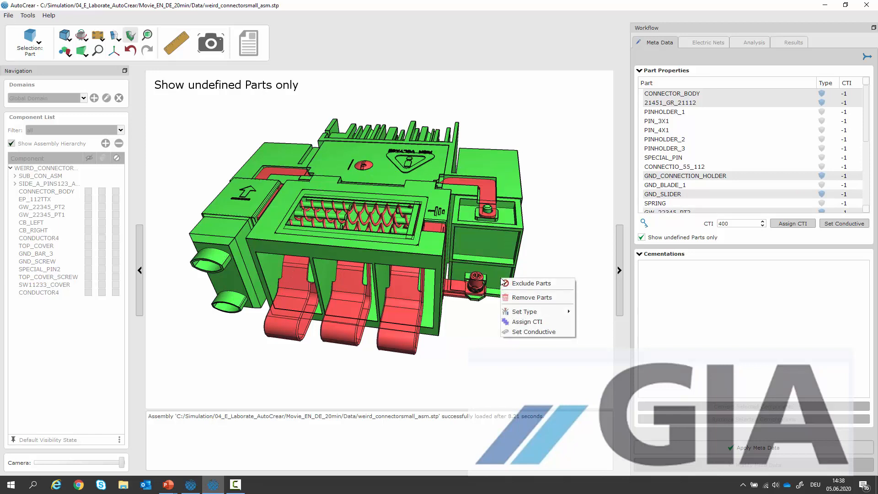
{"action": "left_click", "coordinate": [534, 322]}
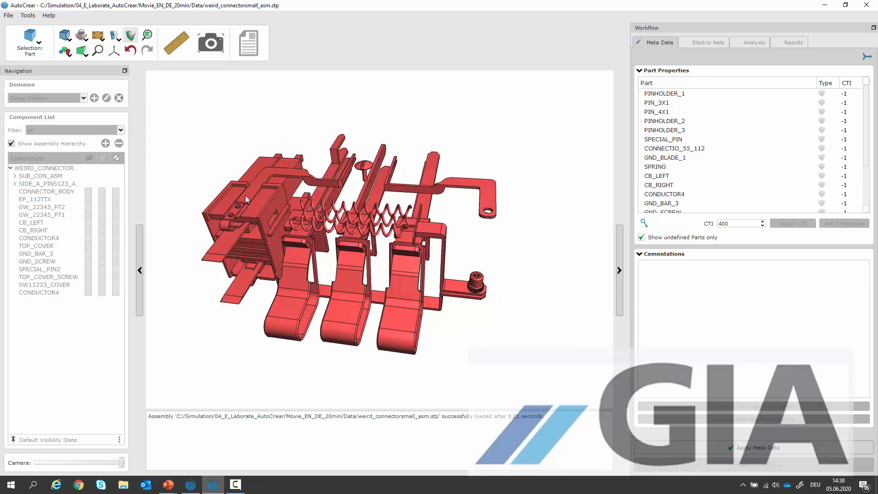
Assign a CTI of 400 to the inner insulating part SW11233_88P
{"action": "left_click", "coordinate": [265, 202]}
{"action": "right_click", "coordinate": [266, 204]}
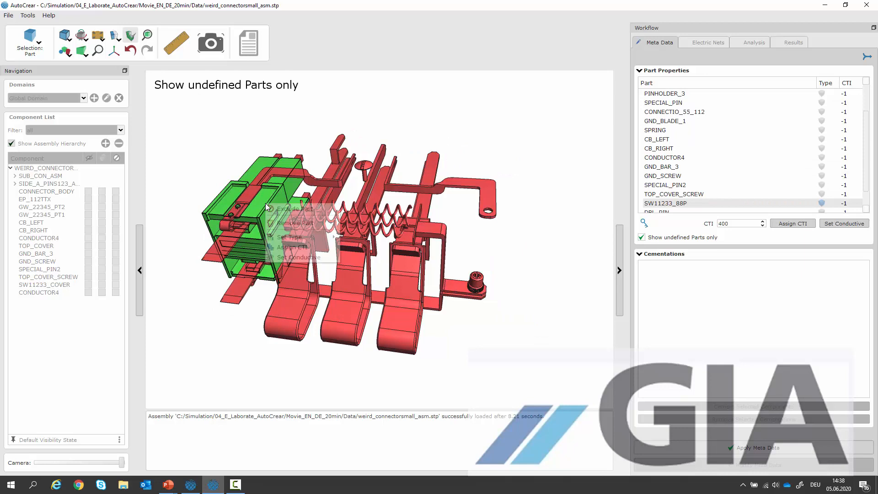
{"action": "left_click", "coordinate": [292, 248]}
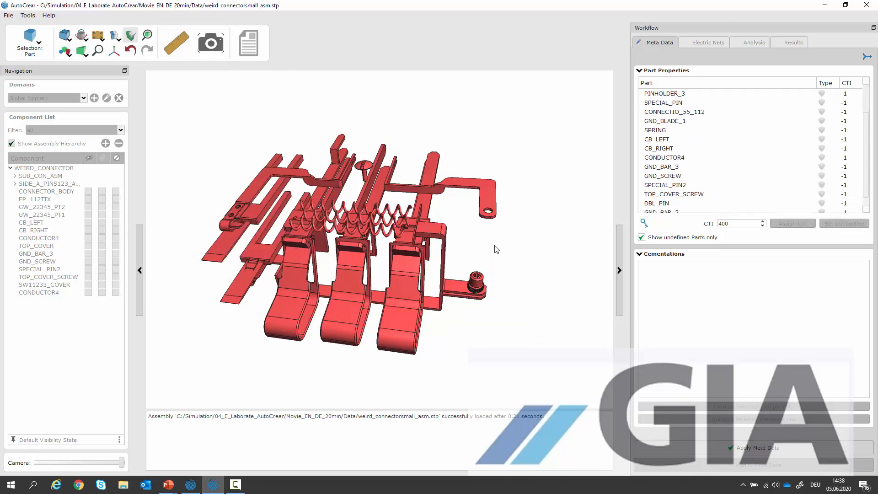
Set all remaining undefined parts as conductive and display the full assembly again
{"action": "left_click_drag", "start_coordinate": [181, 108], "coordinate": [549, 386]}
{"action": "right_click", "coordinate": [536, 344]}
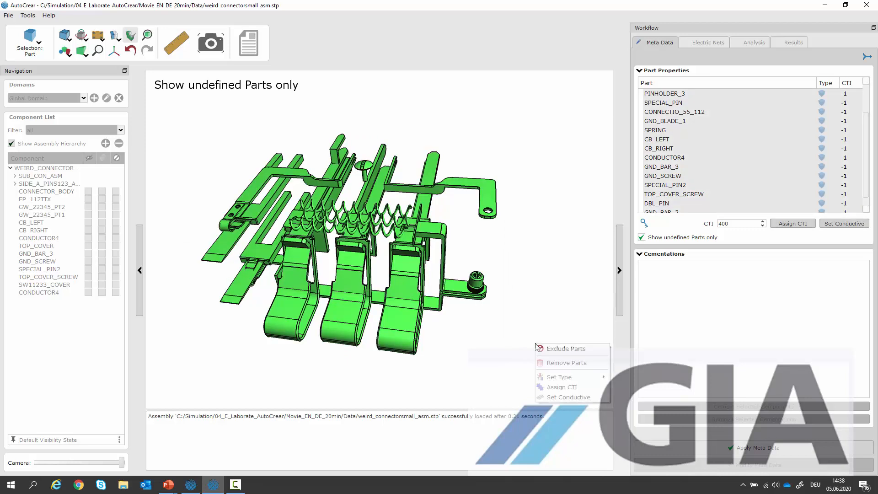
{"action": "left_click", "coordinate": [585, 397]}
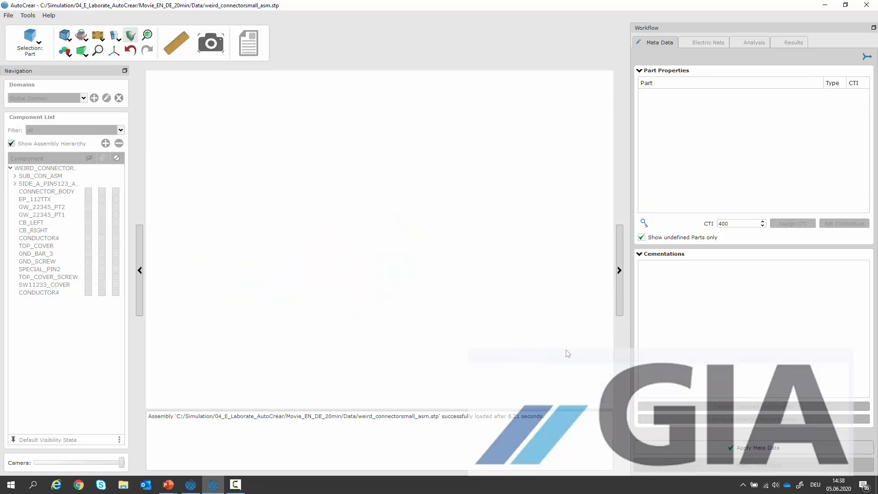
{"action": "left_click", "coordinate": [642, 237]}
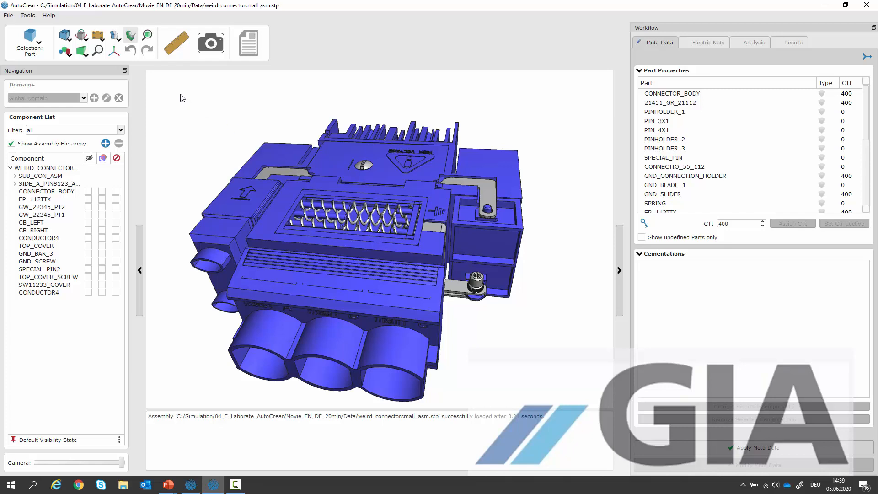
Set the type of the SPRING part to Spring
{"action": "left_click", "coordinate": [361, 222]}
{"action": "scroll", "coordinate": [362, 222], "scroll_direction": "up", "scroll_amount": 4}
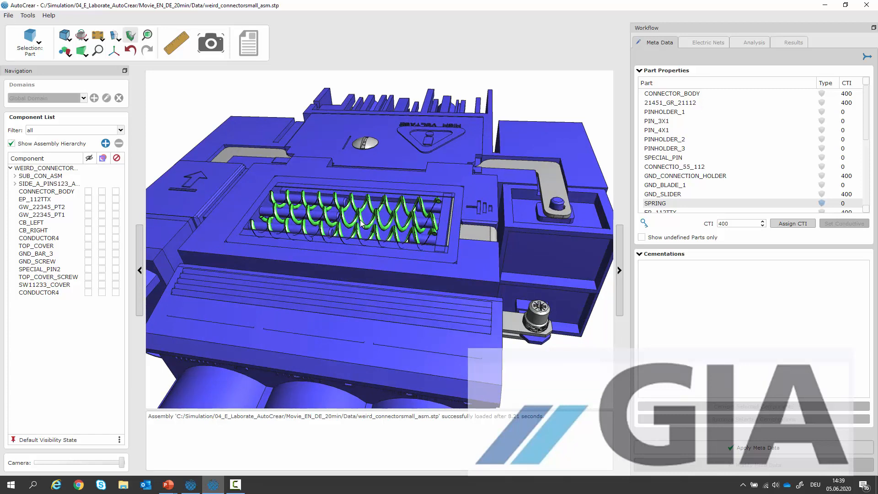
{"action": "right_click", "coordinate": [361, 223]}
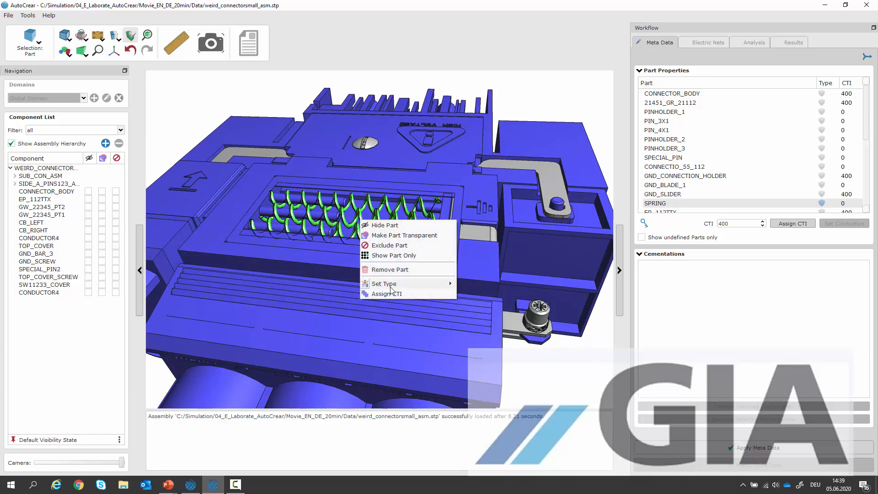
{"action": "mouse_move", "coordinate": [444, 284]}
{"action": "left_click", "coordinate": [490, 304]}
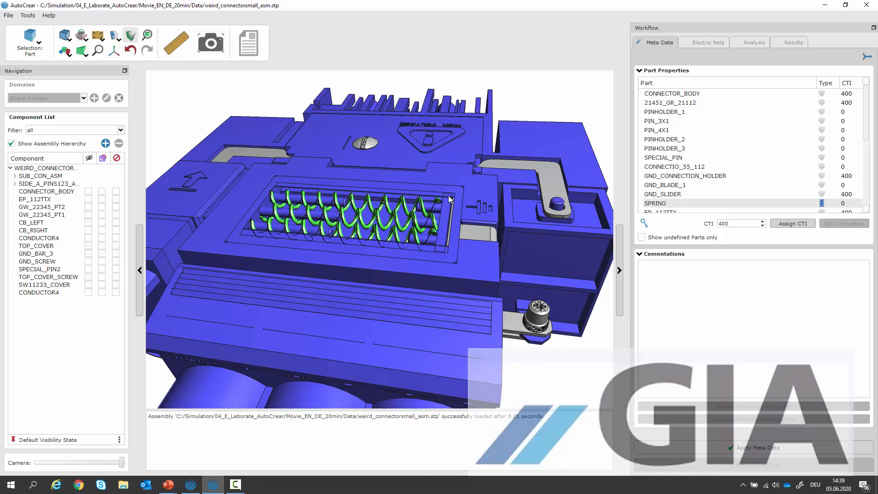
Set the type of the GND_SCREW part to Screw
{"action": "middle_click_drag", "start_coordinate": [447, 190], "coordinate": [368, 186]}
{"action": "scroll", "coordinate": [367, 185], "scroll_direction": "down", "scroll_amount": 3}
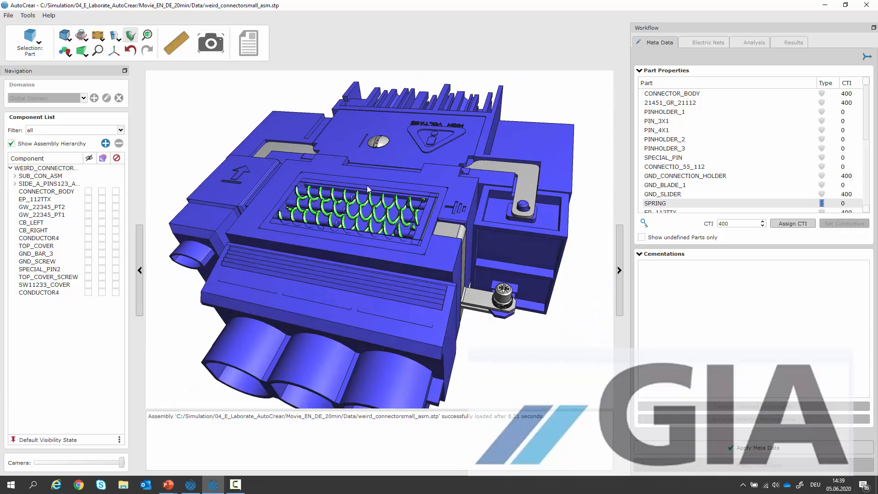
{"action": "scroll", "coordinate": [482, 300], "scroll_direction": "up", "scroll_amount": 5}
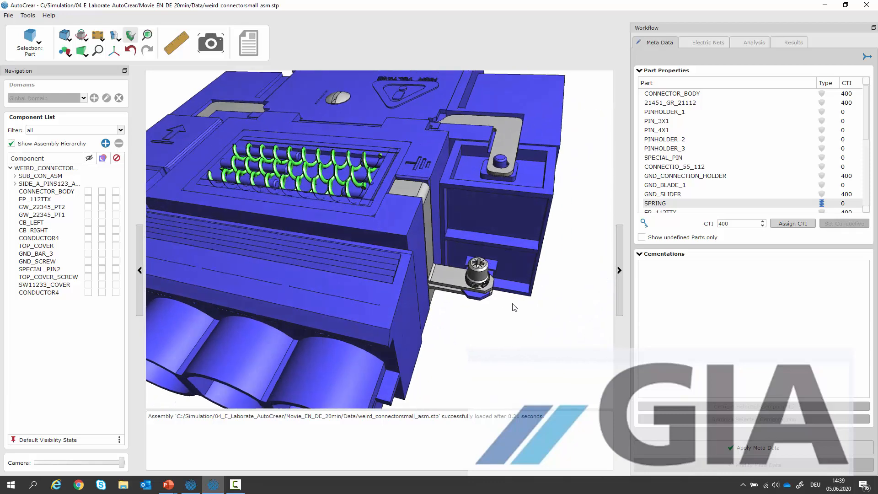
{"action": "left_click", "coordinate": [480, 285]}
{"action": "right_click", "coordinate": [480, 284]}
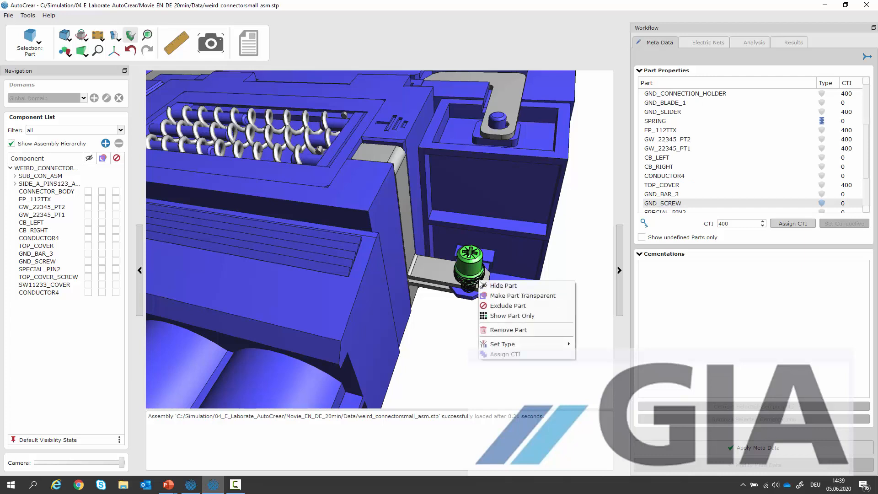
{"action": "mouse_move", "coordinate": [515, 344]}
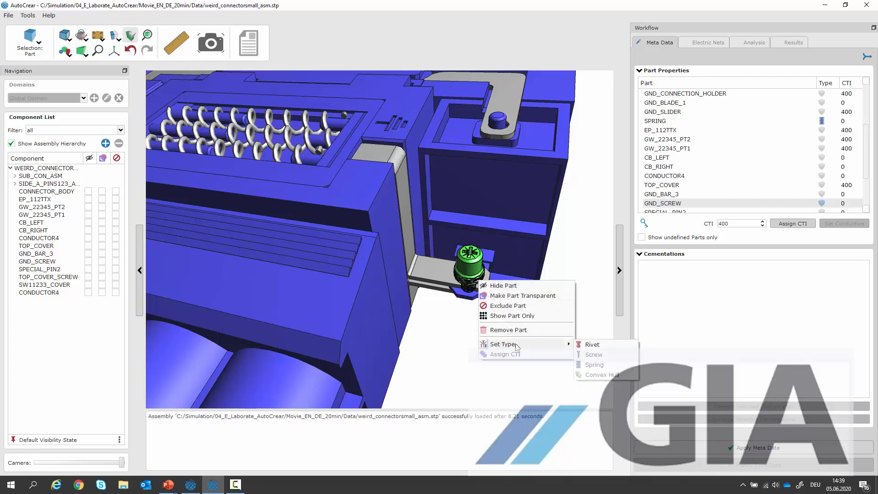
{"action": "left_click", "coordinate": [594, 355]}
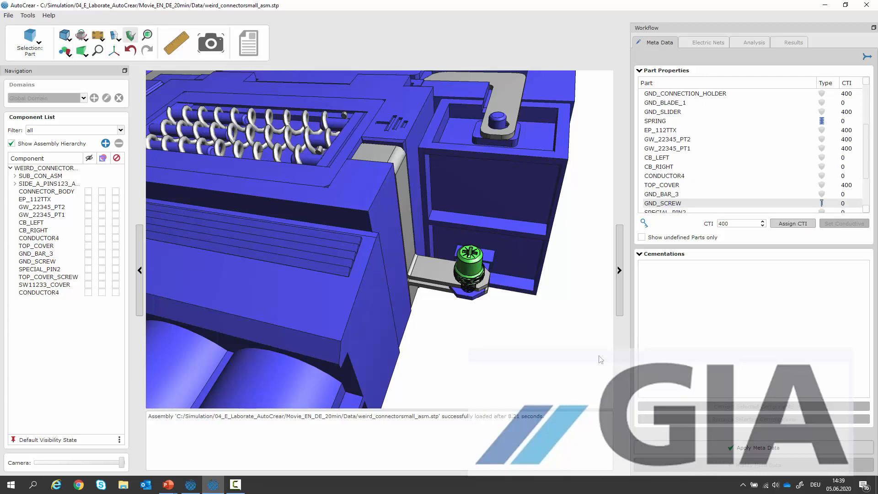
Isolate the two side housings GW_22345_PT2 and GW_22345_PT1 so only they are shown
{"action": "middle_click_drag", "start_coordinate": [468, 263], "coordinate": [438, 217]}
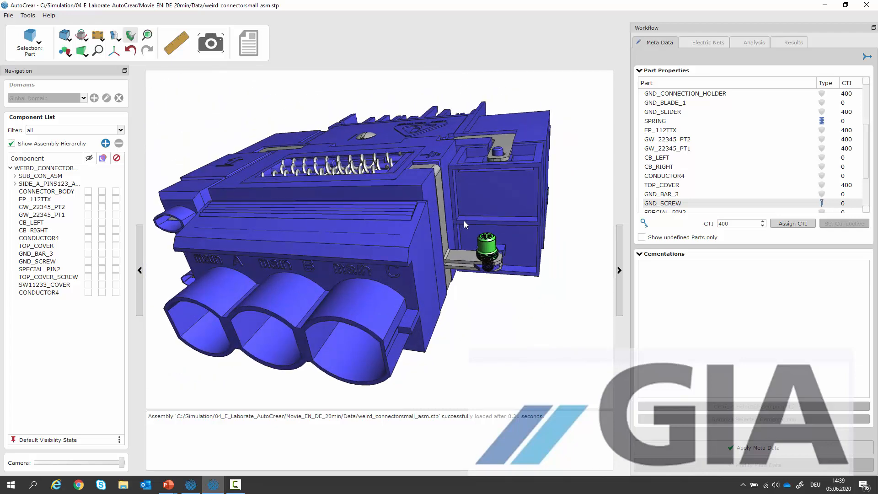
{"action": "middle_click_drag", "start_coordinate": [465, 221], "coordinate": [490, 231]}
{"action": "left_click", "coordinate": [493, 213]}
{"action": "left_click", "coordinate": [513, 243], "text": "ctrl"}
{"action": "right_click", "coordinate": [513, 243]}
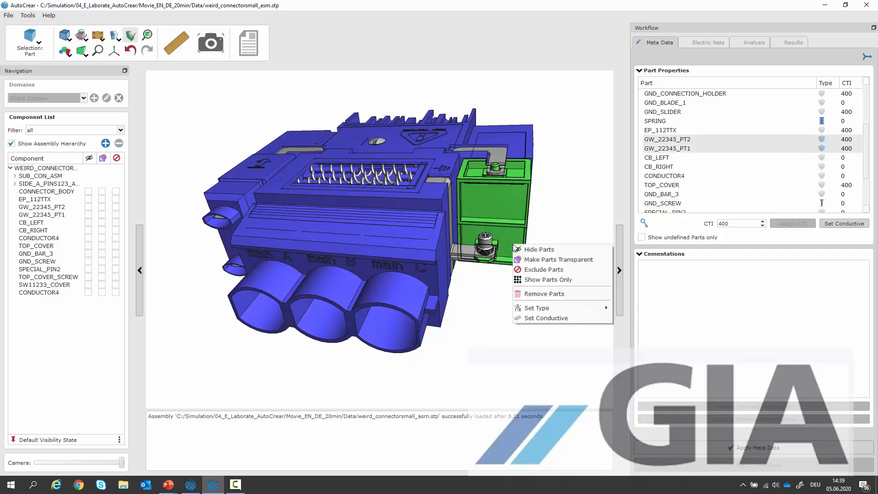
{"action": "left_click", "coordinate": [553, 281]}
{"action": "middle_click_drag", "start_coordinate": [453, 246], "coordinate": [555, 219]}
{"action": "scroll", "coordinate": [542, 225], "scroll_direction": "up", "scroll_amount": 1}
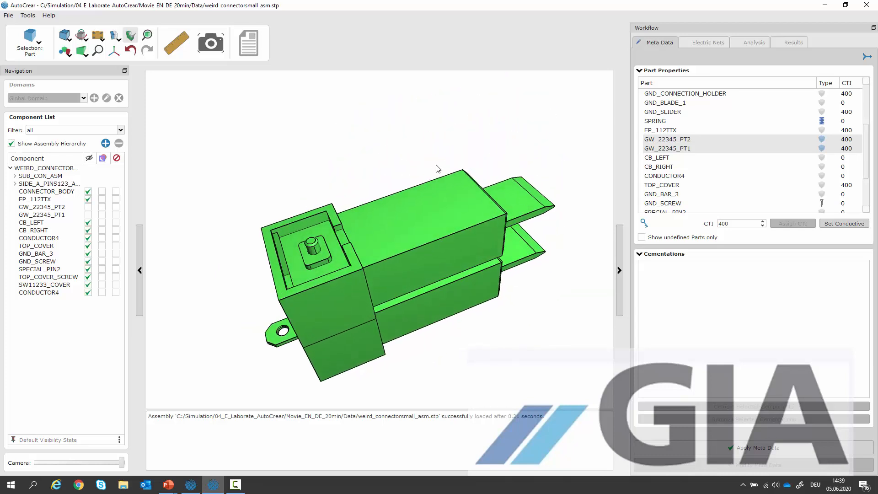
Select one surface on each of the two blades, the bolt pad and the screw lug, and expand the selection to their convex regions
{"action": "key", "text": "s"}
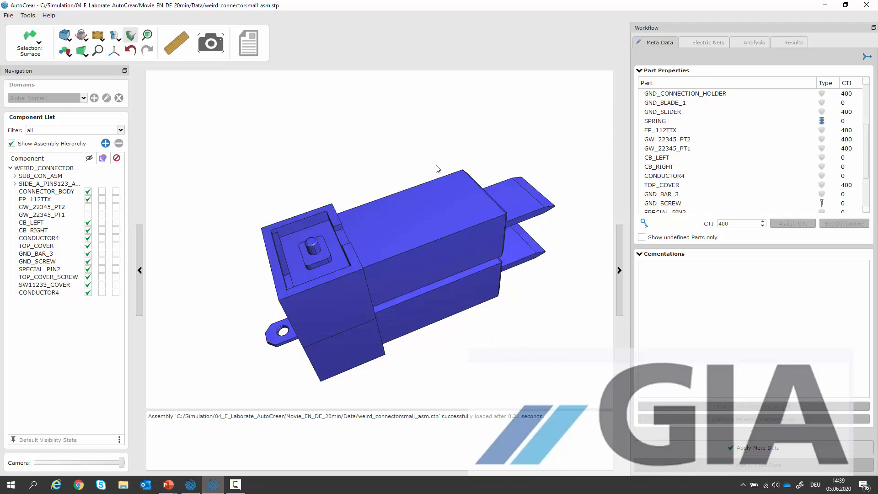
{"action": "left_click", "coordinate": [523, 204]}
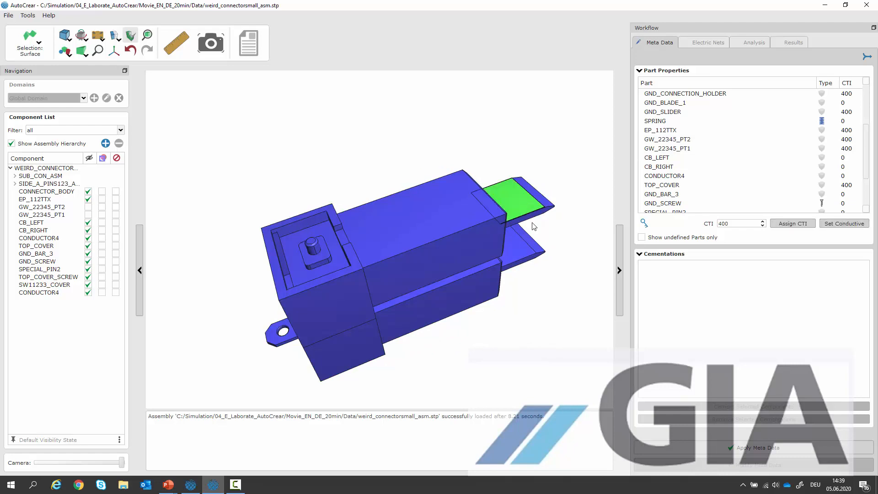
{"action": "left_click", "coordinate": [514, 249]}
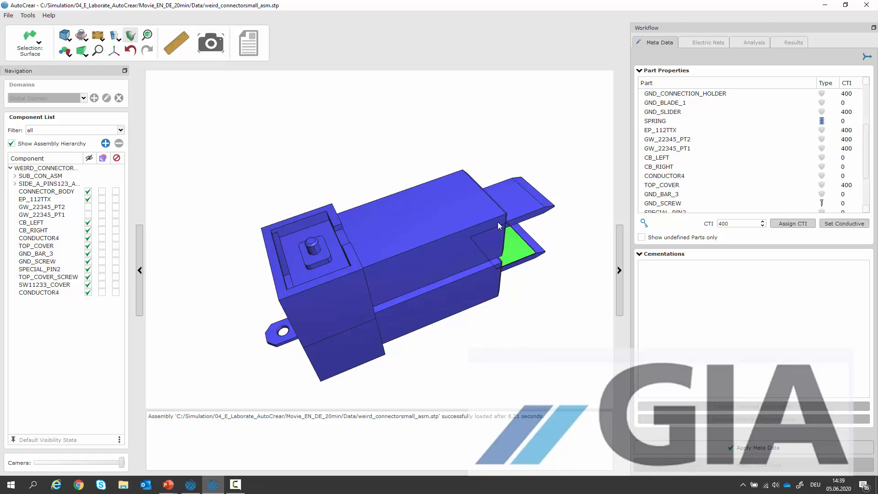
{"action": "left_click", "coordinate": [518, 212], "text": "ctrl"}
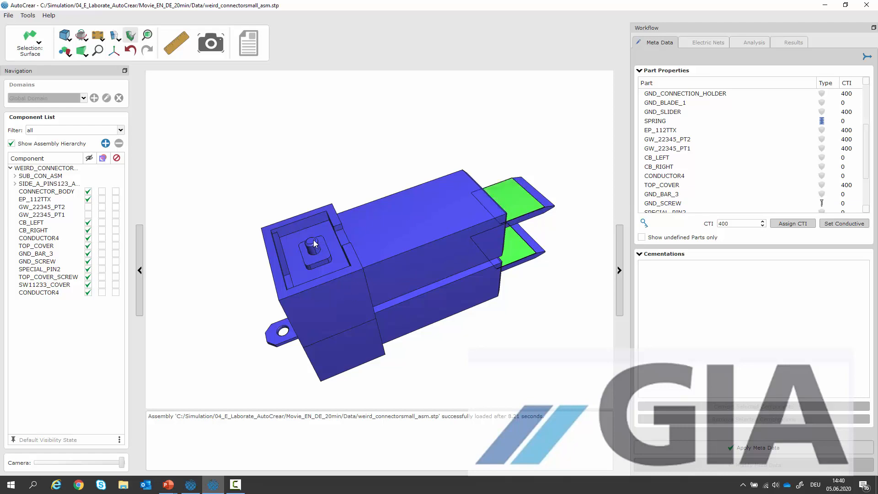
{"action": "left_click", "coordinate": [324, 256], "text": "ctrl"}
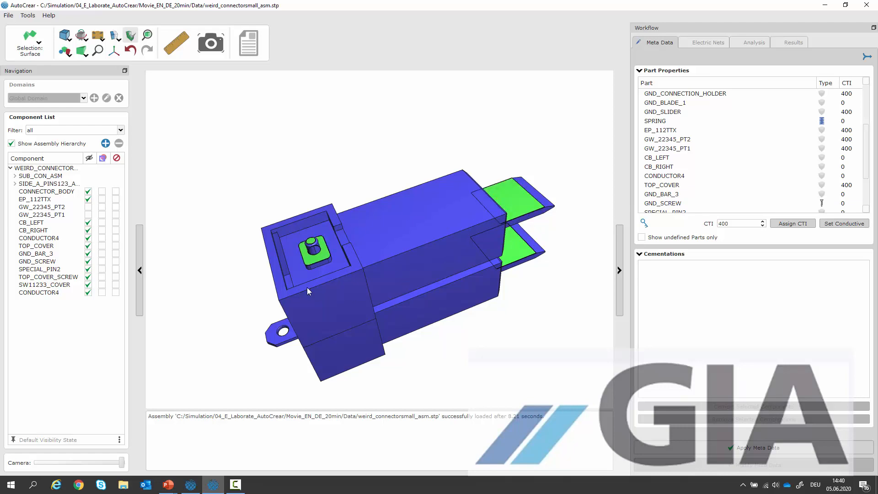
{"action": "left_click", "coordinate": [275, 340], "text": "ctrl"}
{"action": "right_click", "coordinate": [275, 338]}
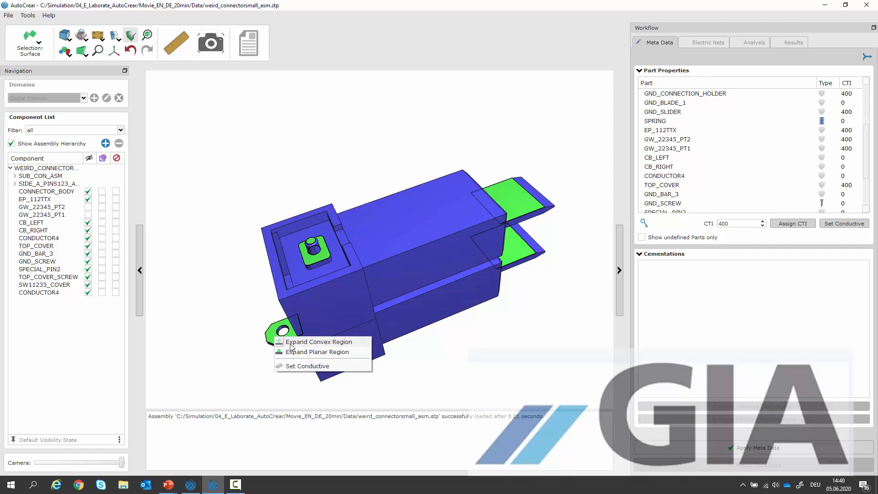
{"action": "left_click", "coordinate": [291, 346]}
Set the selected blade, bolt pad and screw lug surfaces as conductive and apply the meta data
{"action": "right_click", "coordinate": [457, 358]}
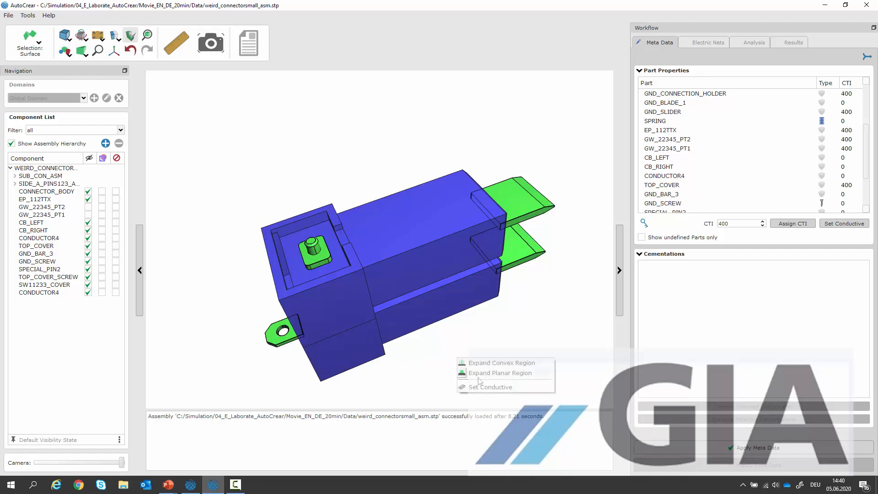
{"action": "left_click", "coordinate": [485, 387]}
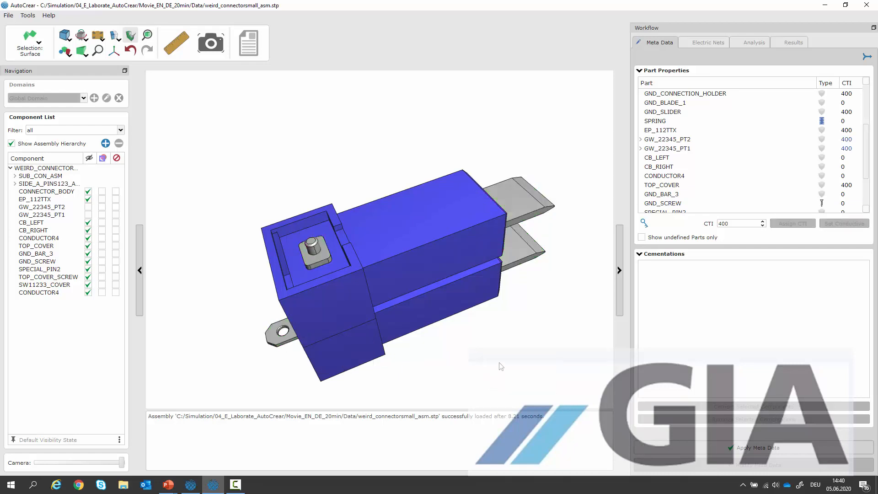
{"action": "left_click", "coordinate": [765, 446]}
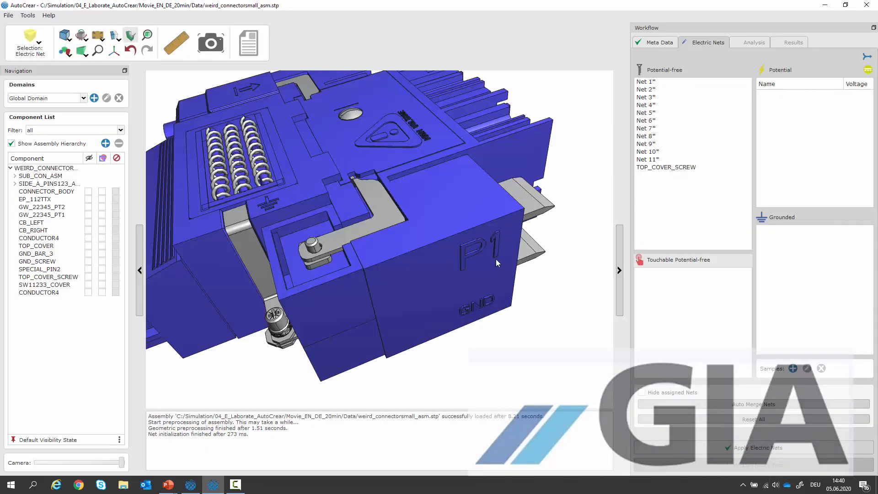
Examine the potential-free electric nets in the model, highlighting the grounding net and stepping from Net 1 through Net 8
{"action": "middle_click_drag", "start_coordinate": [434, 236], "coordinate": [592, 205]}
{"action": "scroll", "coordinate": [600, 206], "scroll_direction": "down", "scroll_amount": 3}
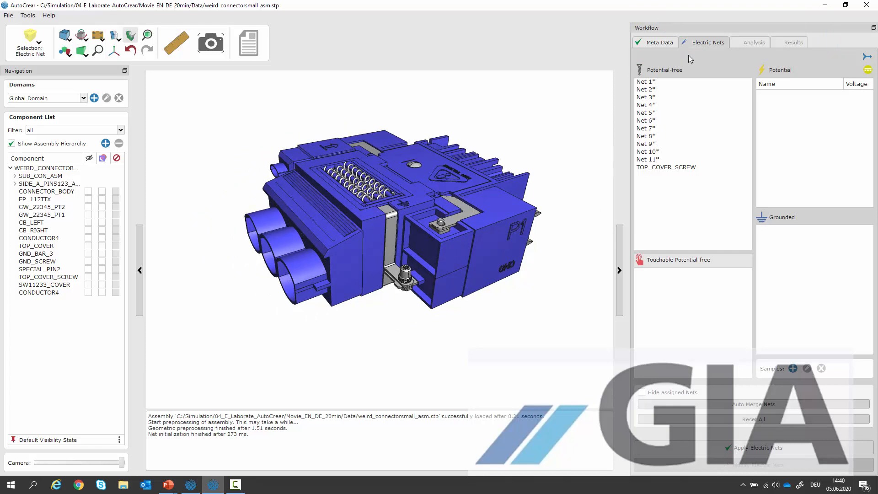
{"action": "left_click", "coordinate": [395, 268]}
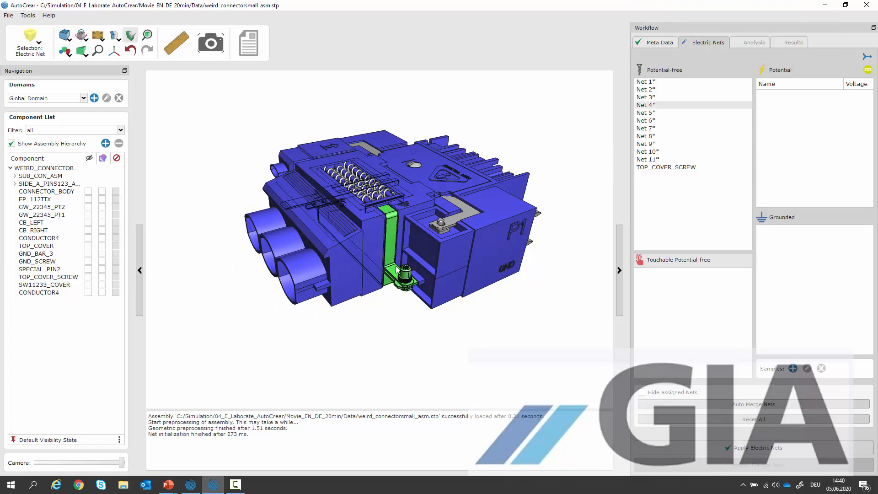
{"action": "left_click", "coordinate": [655, 84]}
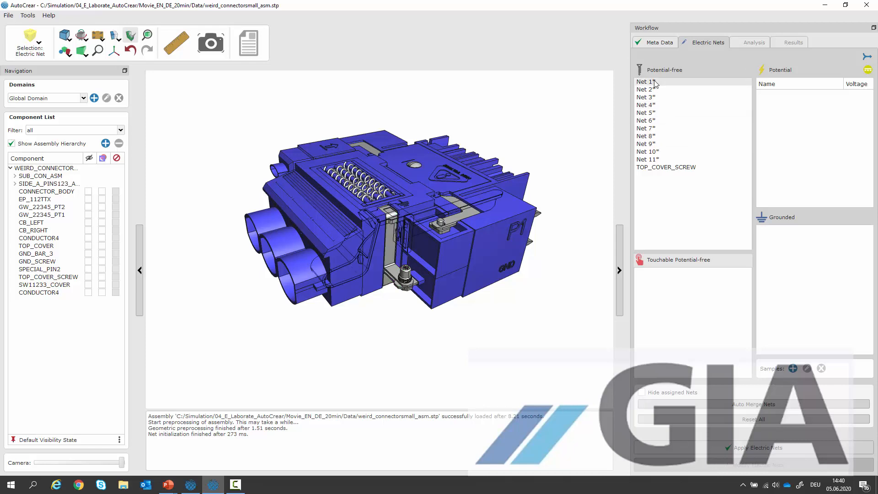
{"action": "key", "text": "Down"}
{"action": "key", "text": "Down"}
{"action": "key", "text": "Down"}
{"action": "key", "text": "Down"}
{"action": "key", "text": "Down"}
{"action": "key", "text": "Down"}
{"action": "key", "text": "Down"}
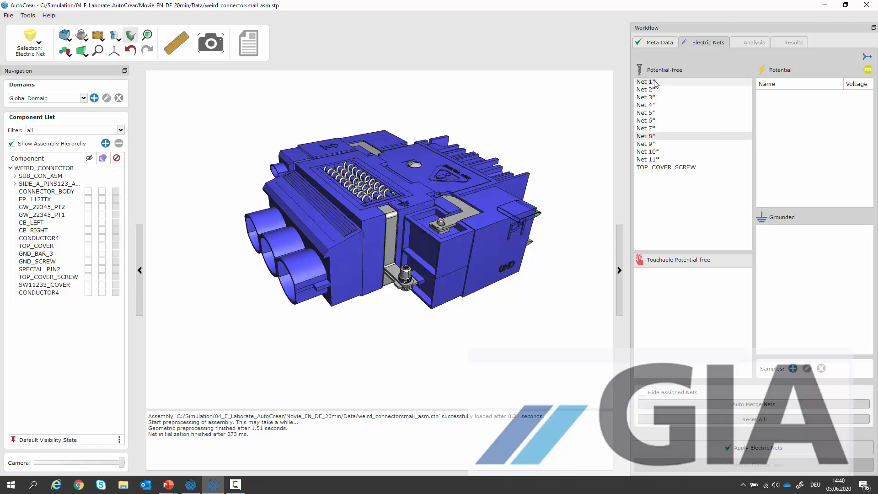
{"action": "left_click", "coordinate": [568, 143]}
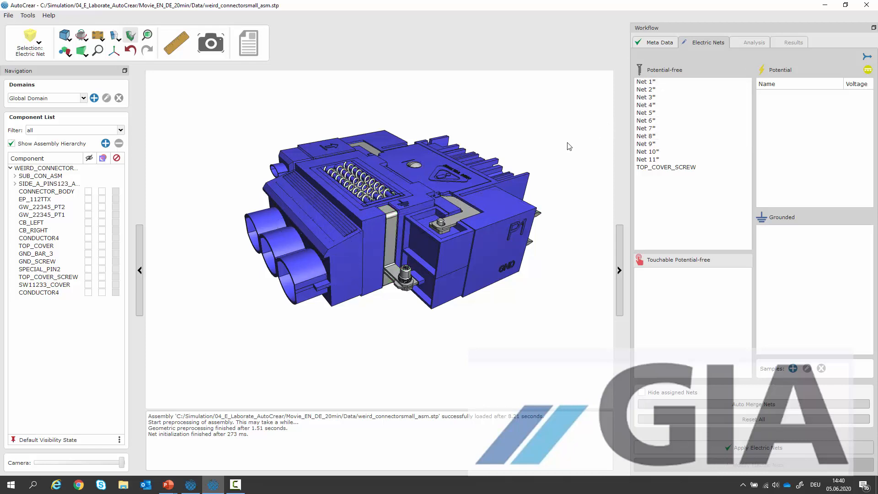
Apply the automatic Show Conductors visibility state and make the CONNECTOR_BODY part visible as well
{"action": "left_click", "coordinate": [119, 441]}
{"action": "mouse_move", "coordinate": [168, 478]}
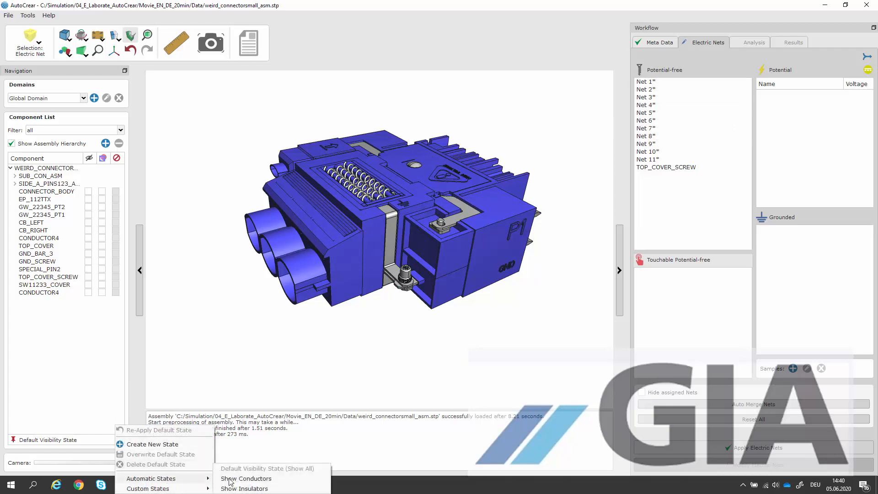
{"action": "left_click", "coordinate": [269, 480]}
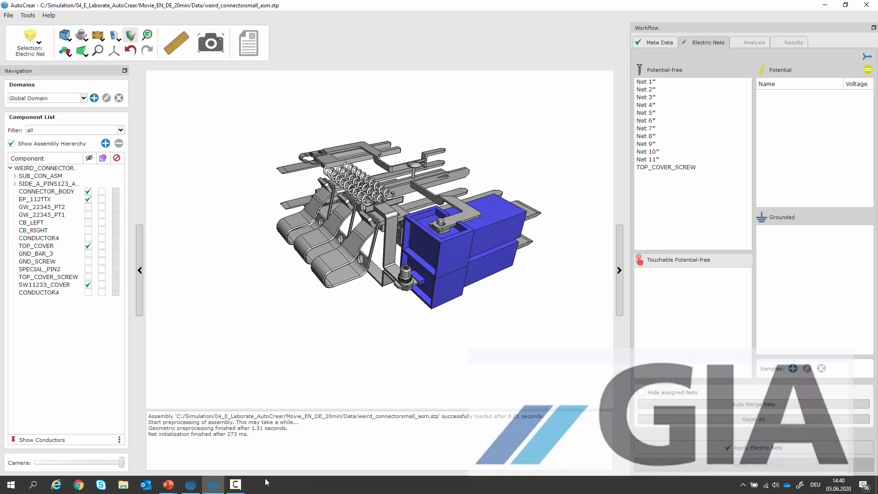
{"action": "left_click", "coordinate": [88, 246]}
{"action": "left_click", "coordinate": [88, 246]}
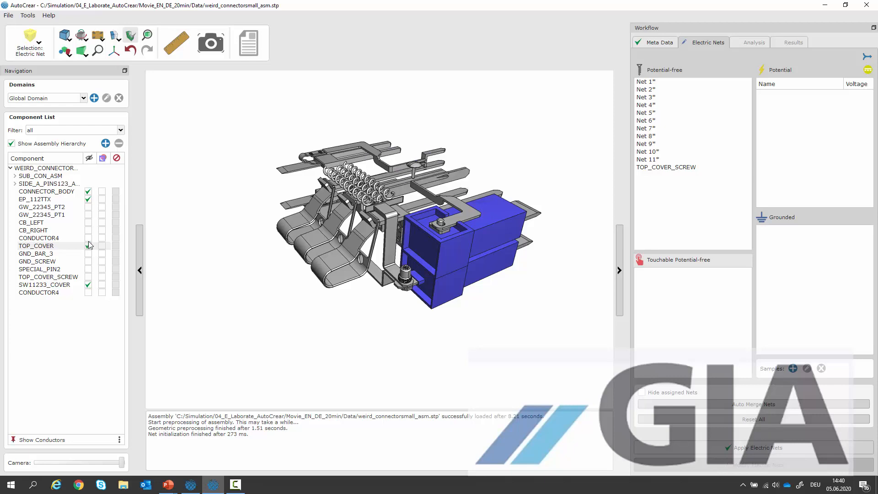
{"action": "left_click", "coordinate": [88, 191]}
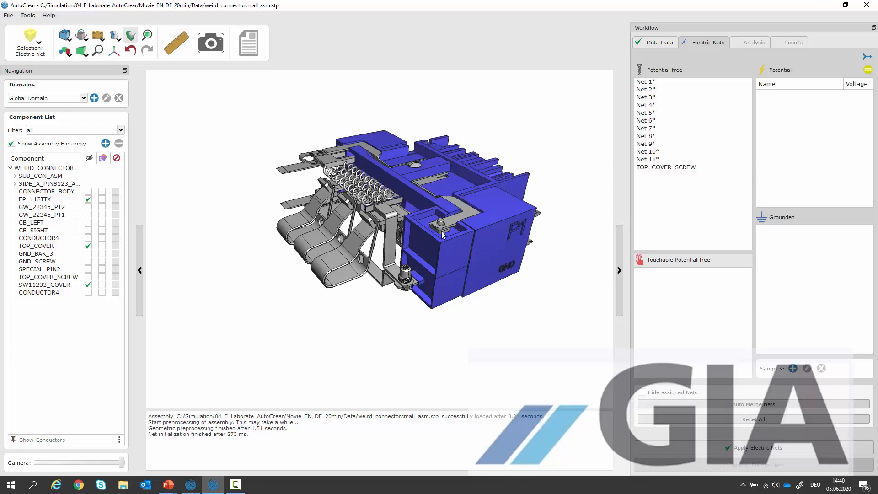
Merge the net of the bolted bar (Net 9) with the upper blade's net (Net 8) at the P1 housing
{"action": "scroll", "coordinate": [441, 231], "scroll_direction": "up", "scroll_amount": 2}
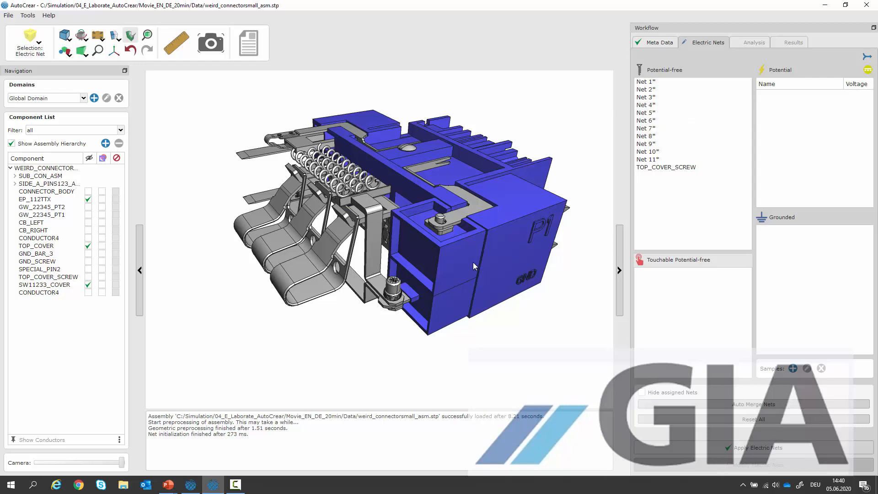
{"action": "left_click", "coordinate": [449, 221]}
{"action": "scroll", "coordinate": [498, 219], "scroll_direction": "down", "scroll_amount": 3}
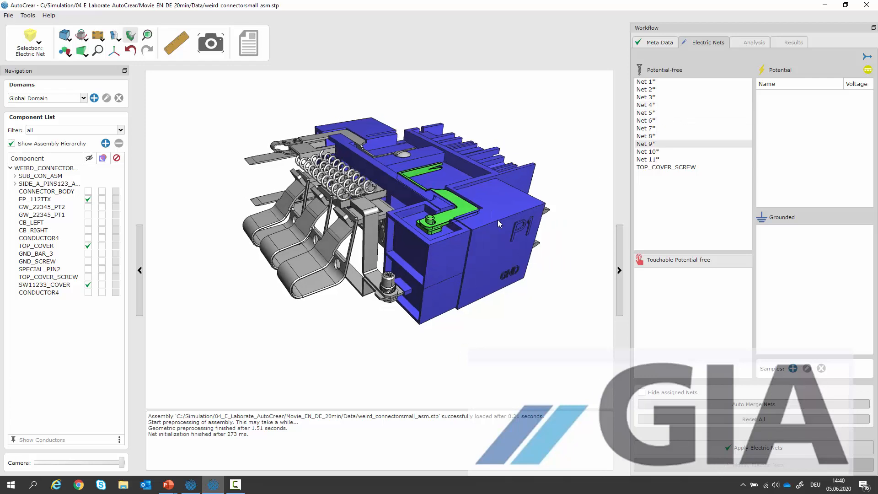
{"action": "left_click", "coordinate": [559, 217]}
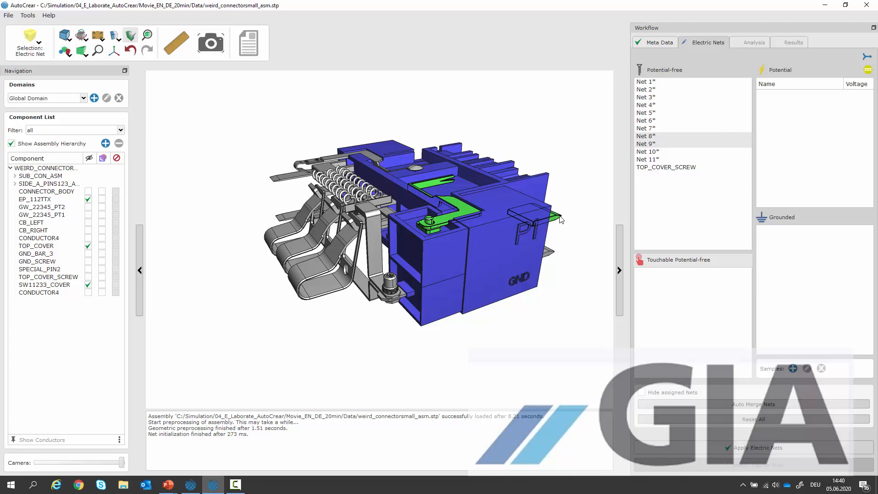
{"action": "right_click", "coordinate": [561, 218]}
{"action": "left_click", "coordinate": [590, 280]}
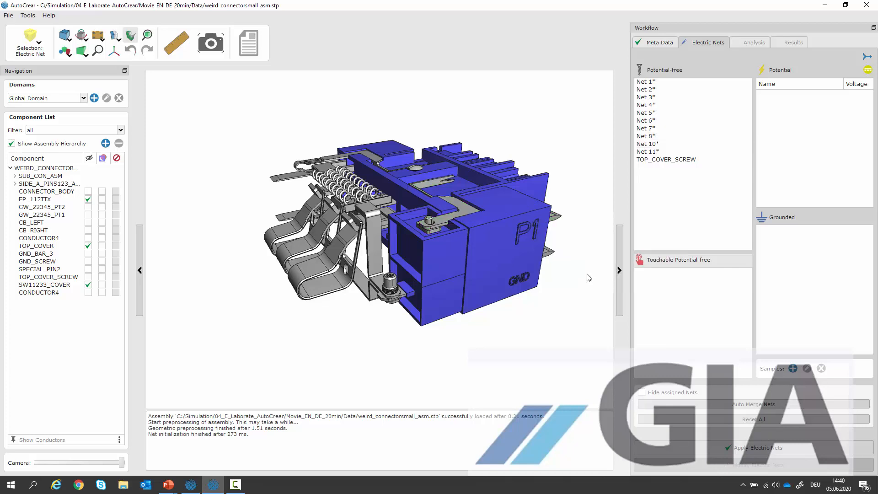
Merge the lower blade's net (Net 10) with the ground screw and bar net (Net 4)
{"action": "left_click", "coordinate": [551, 255]}
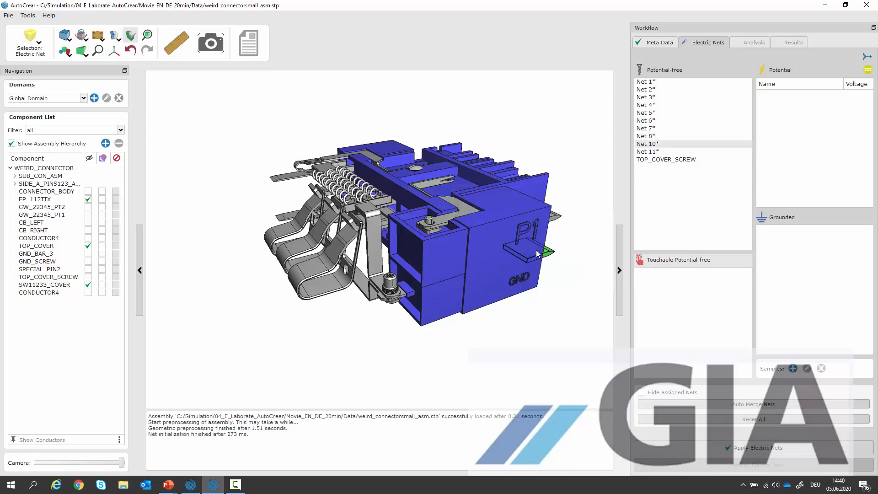
{"action": "left_click", "coordinate": [392, 296]}
{"action": "right_click", "coordinate": [392, 295]}
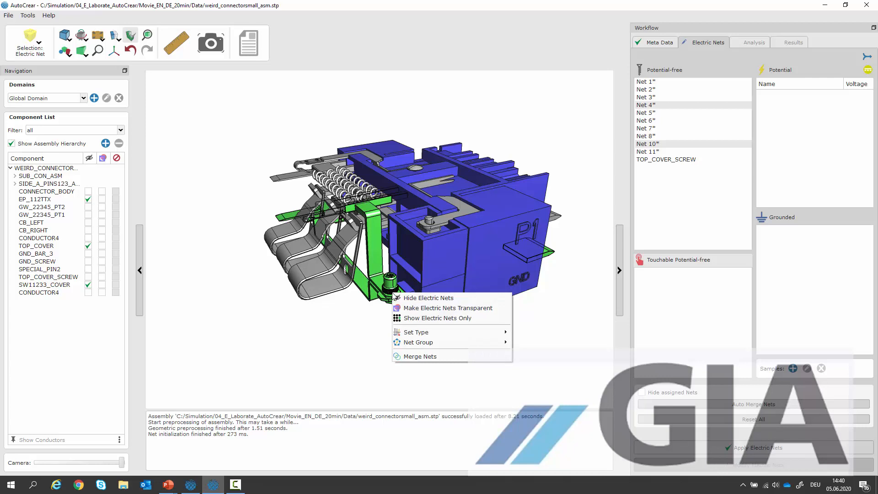
{"action": "left_click", "coordinate": [430, 357]}
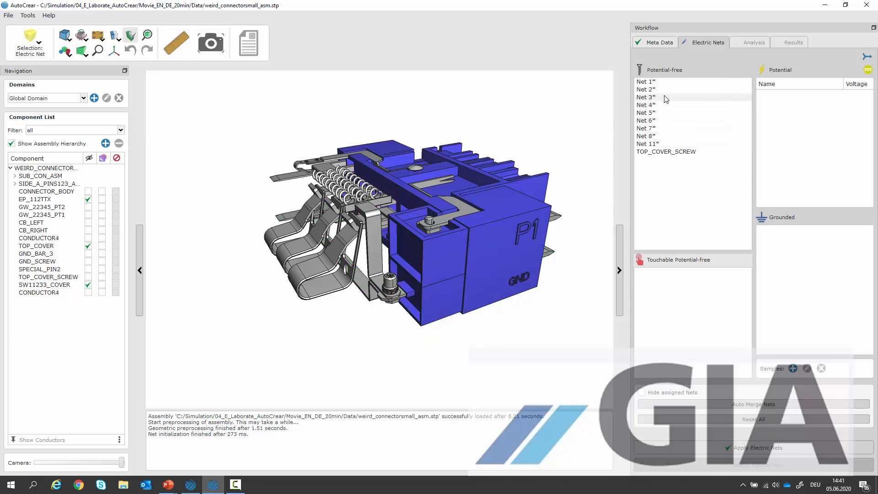
Rename Net 1 as mainC, Net 2 as mainB, Net 3 as mainA, Net 4 as Ground, Net 5 as s1 and Net 6 as s2
{"action": "left_click", "coordinate": [655, 82]}
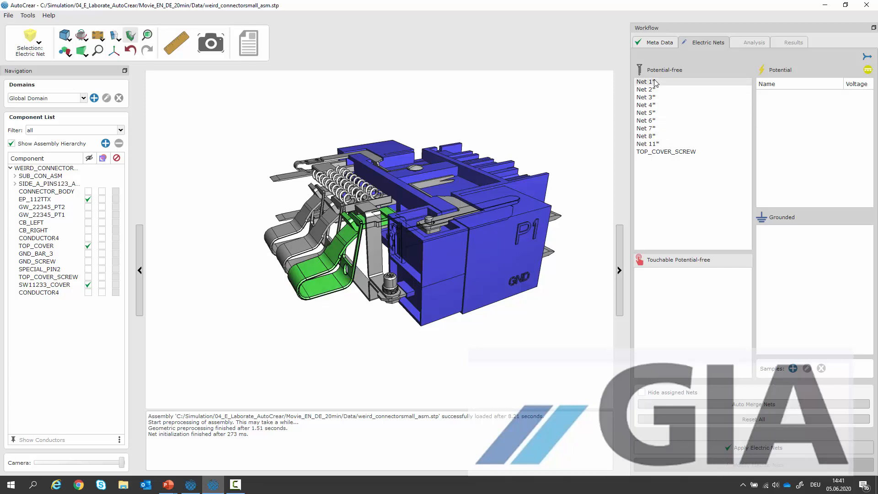
{"action": "double_click", "coordinate": [655, 82]}
{"action": "type", "text": "mainC"}
{"action": "left_click", "coordinate": [658, 90]}
{"action": "type", "text": "main"}
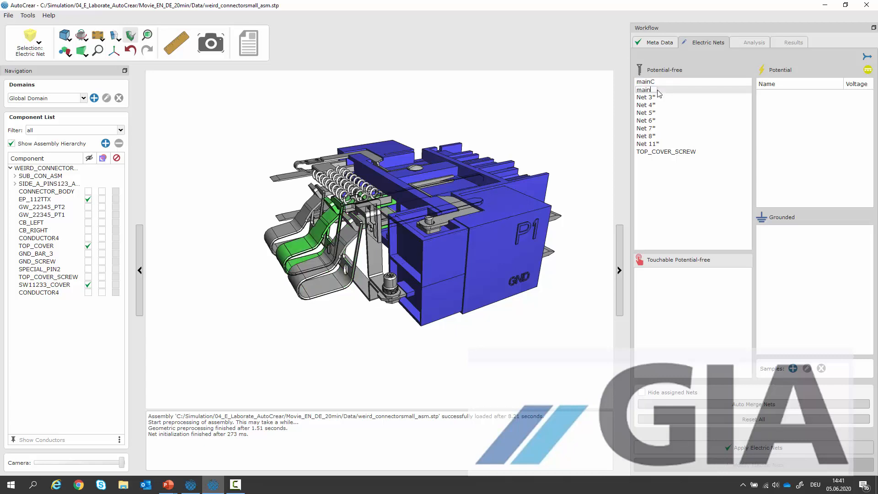
{"action": "type", "text": "B"}
{"action": "left_click", "coordinate": [655, 98]}
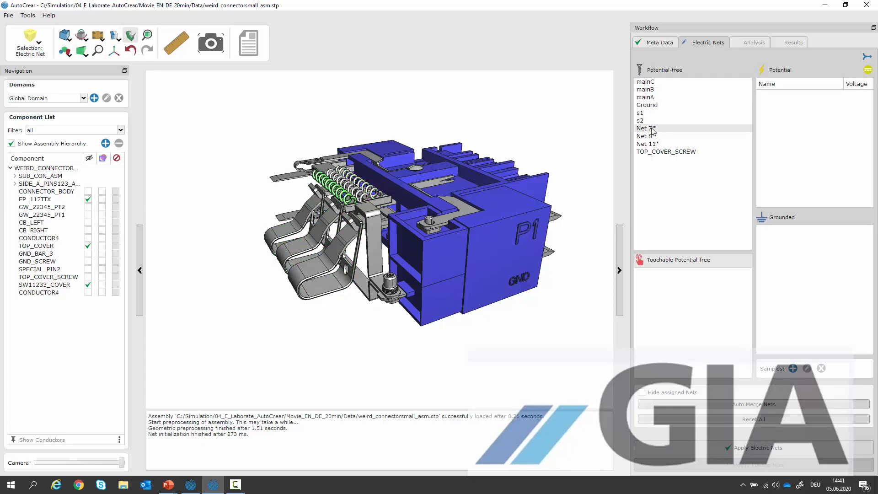
Rename Net 7 as s3, Net 8 as P1 and Net 11 as R1
{"action": "double_click", "coordinate": [651, 129]}
{"action": "type", "text": "s3"}
{"action": "double_click", "coordinate": [652, 137]}
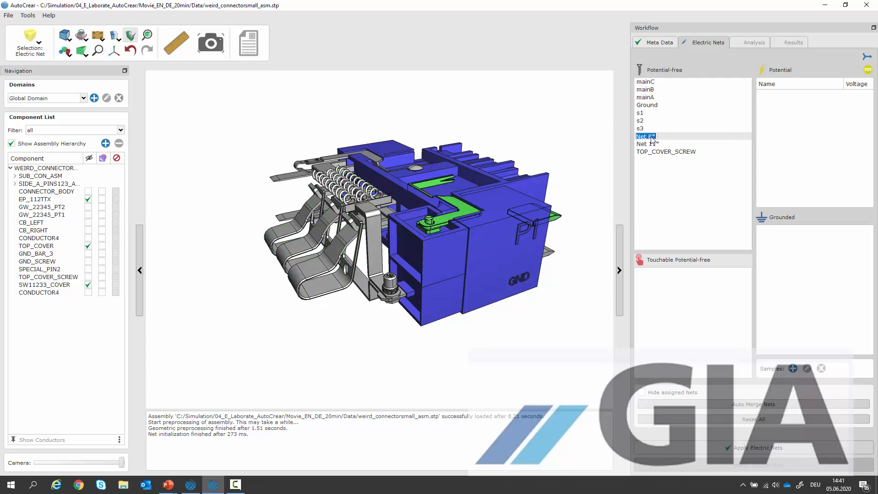
{"action": "type", "text": "P1"}
{"action": "double_click", "coordinate": [651, 144]}
{"action": "type", "text": "R1"}
{"action": "left_click", "coordinate": [686, 192]}
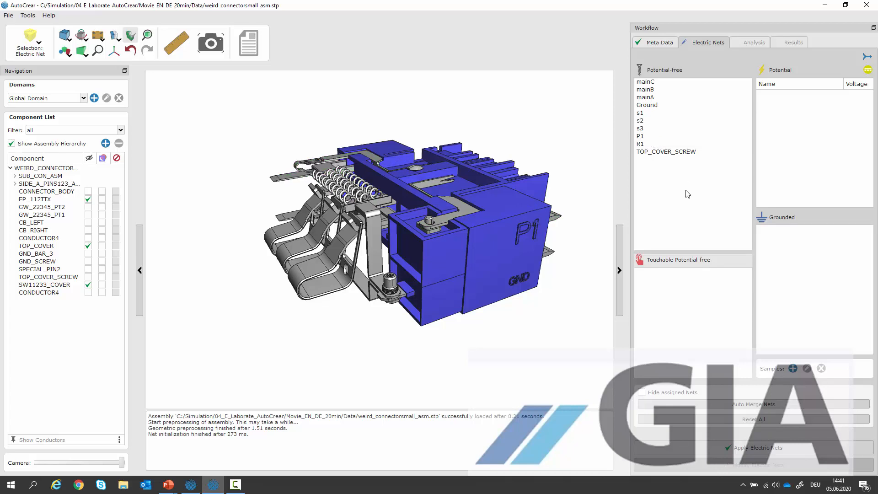
Assign the nets mainC, mainB, mainA, P1 and R1 to the Potential category
{"action": "left_click", "coordinate": [659, 82]}
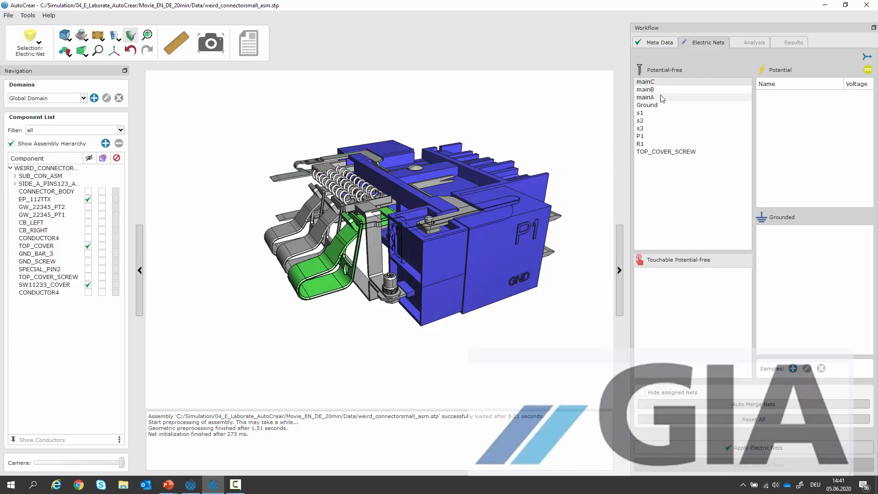
{"action": "left_click", "coordinate": [657, 96], "text": "shift"}
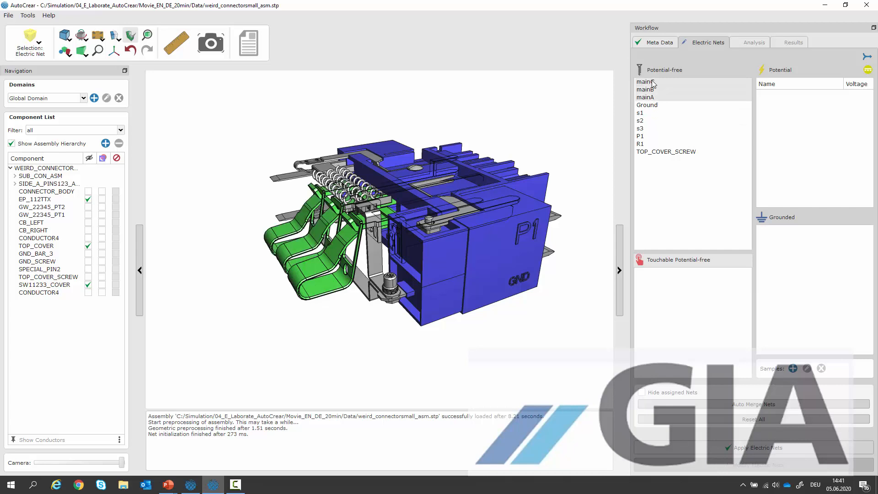
{"action": "left_click_drag", "start_coordinate": [654, 84], "coordinate": [810, 112]}
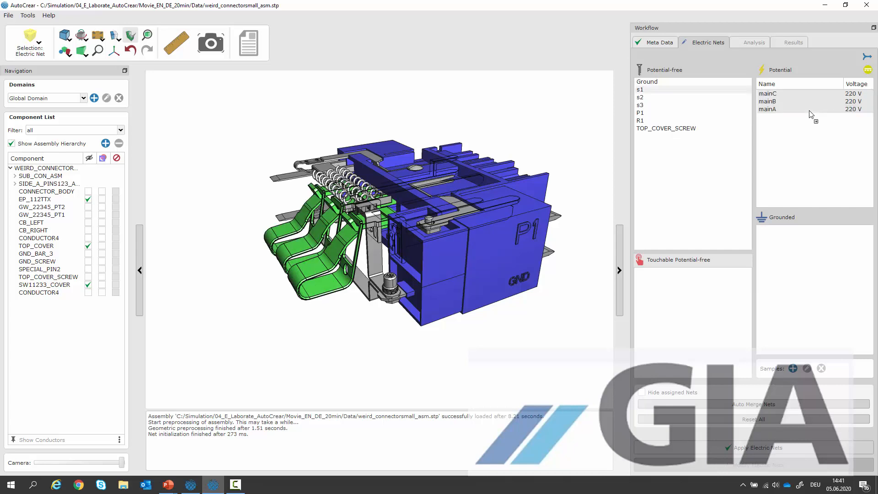
{"action": "left_click", "coordinate": [657, 113]}
{"action": "left_click", "coordinate": [650, 121], "text": "shift"}
{"action": "left_click_drag", "start_coordinate": [649, 117], "coordinate": [790, 138]}
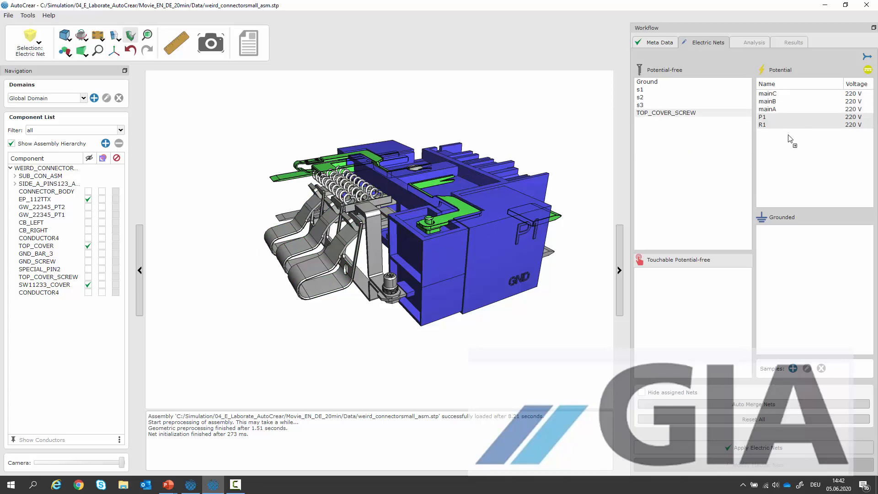
Assign the Ground net to Grounded and the TOP_COVER_SCREW net to Touchable Potential-free
{"action": "left_click", "coordinate": [649, 85]}
{"action": "left_click_drag", "start_coordinate": [650, 85], "coordinate": [824, 251]}
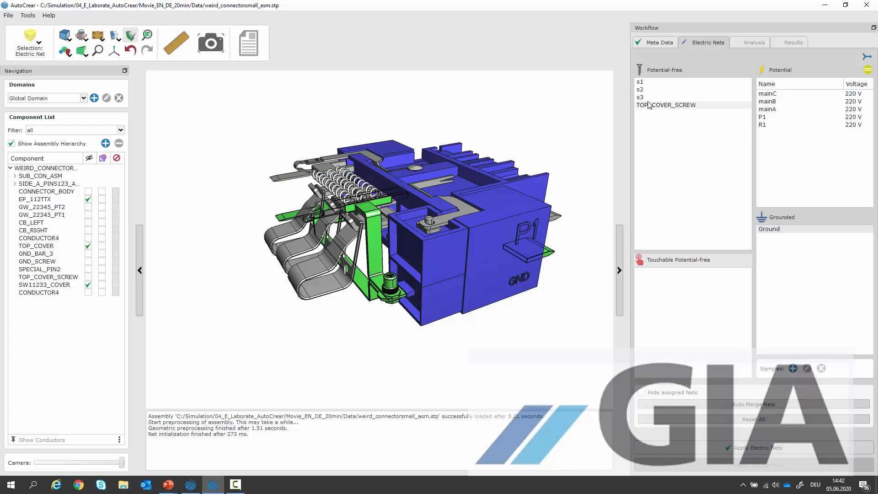
{"action": "left_click_drag", "start_coordinate": [668, 105], "coordinate": [666, 297]}
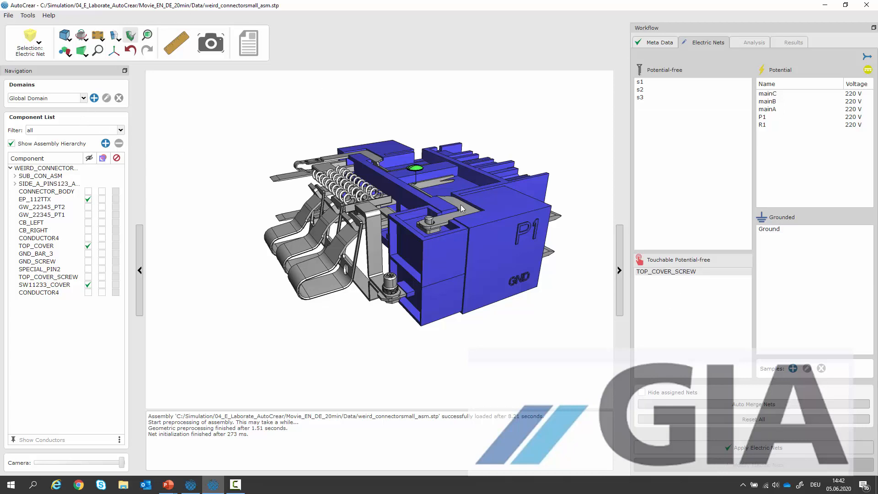
Examine the springs and the ground screw in the Computational Mesh display and restore the Wireframe On Shaded display
{"action": "scroll", "coordinate": [453, 215], "scroll_direction": "up", "scroll_amount": 2}
{"action": "scroll", "coordinate": [430, 265], "scroll_direction": "up", "scroll_amount": 1}
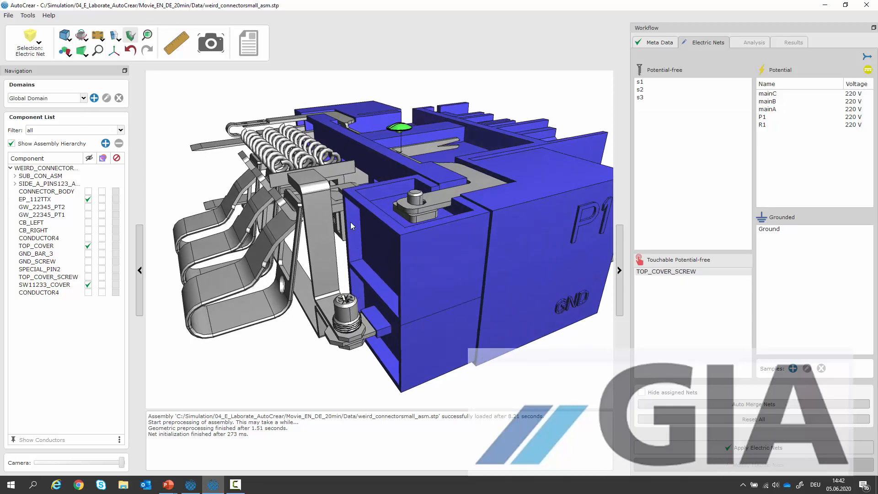
{"action": "left_click", "coordinate": [68, 41]}
{"action": "left_click", "coordinate": [90, 78]}
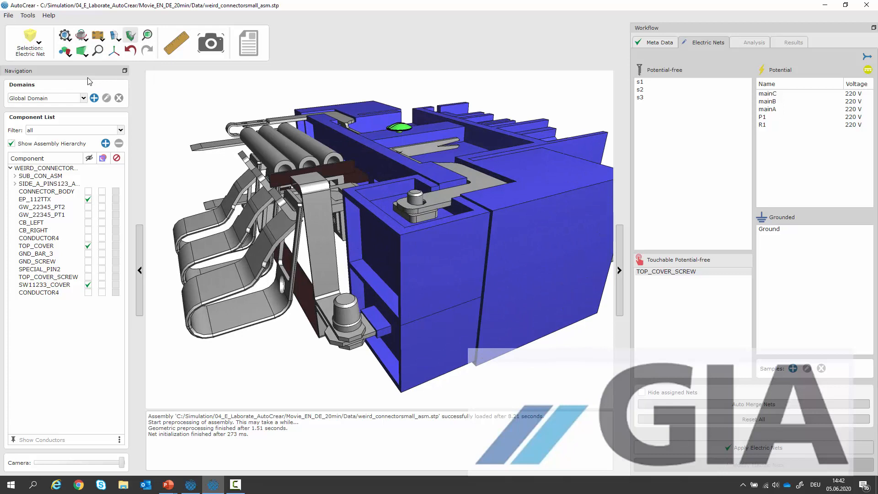
{"action": "left_click", "coordinate": [69, 54]}
{"action": "left_click", "coordinate": [69, 41]}
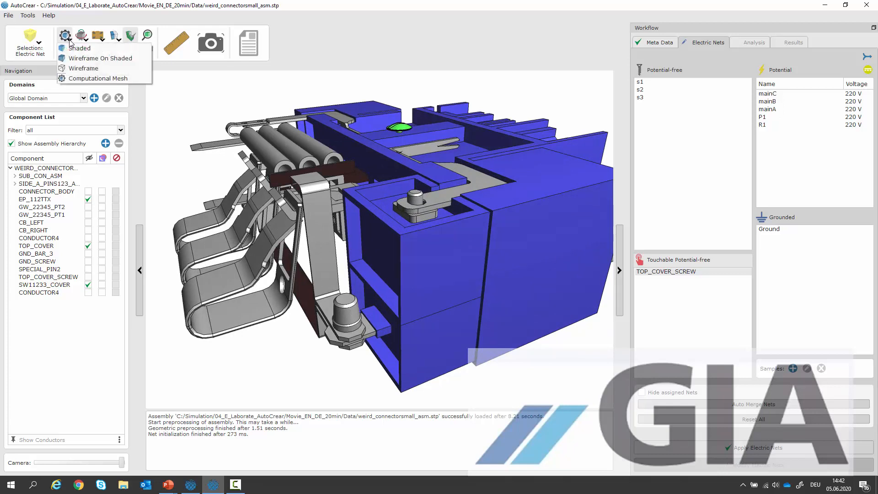
{"action": "left_click", "coordinate": [87, 59]}
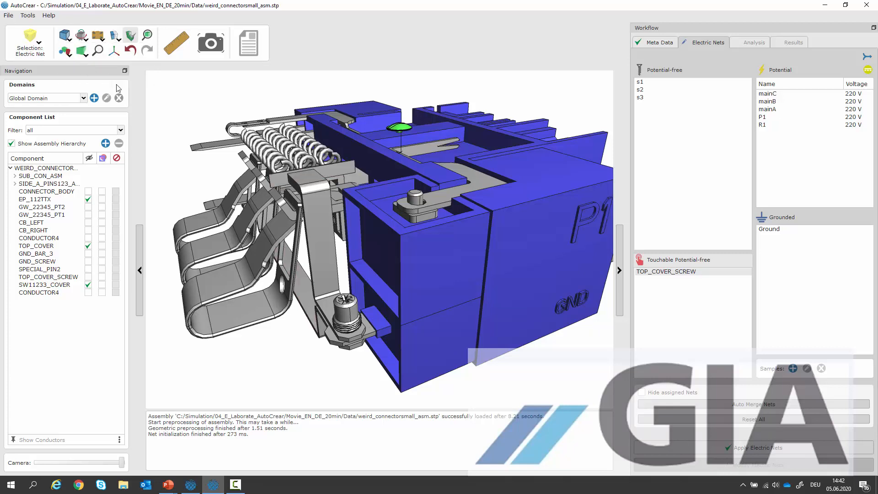
{"action": "middle_click_drag", "start_coordinate": [288, 167], "coordinate": [311, 173]}
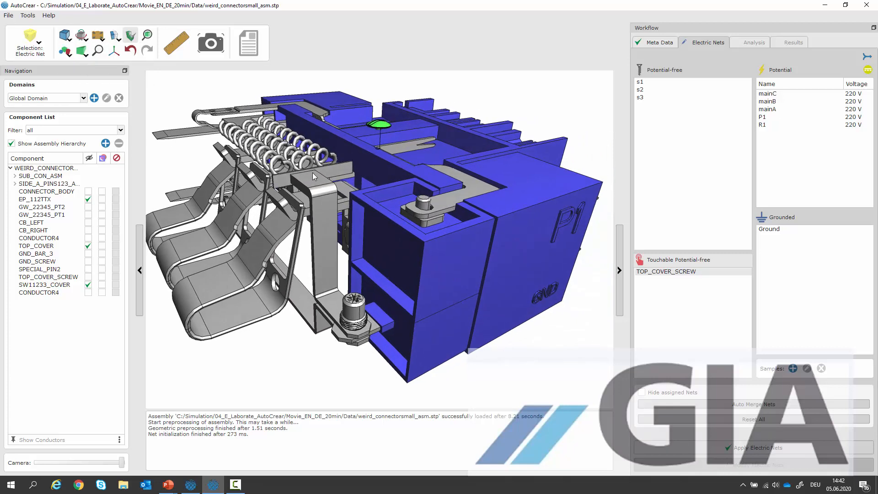
Set the voltages of the nets mainC, mainB and mainA to 100 V, 200 V and 320 V
{"action": "double_click", "coordinate": [857, 95]}
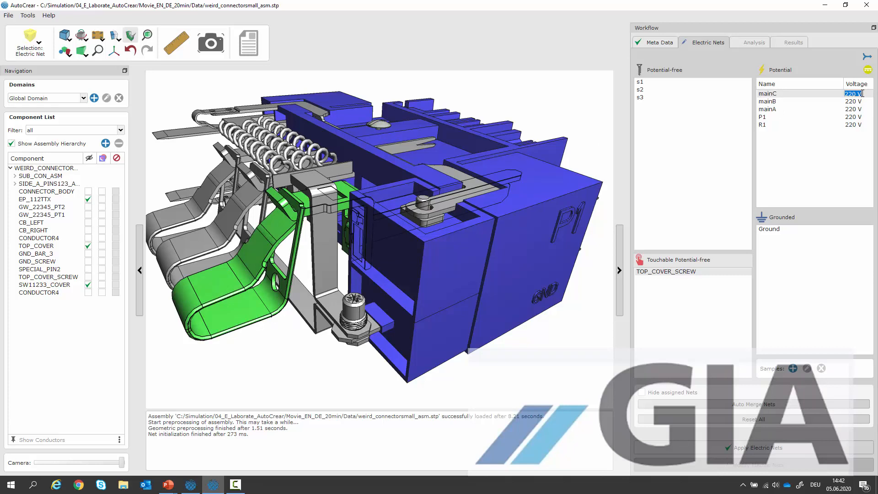
{"action": "type", "text": "100"}
{"action": "double_click", "coordinate": [858, 101]}
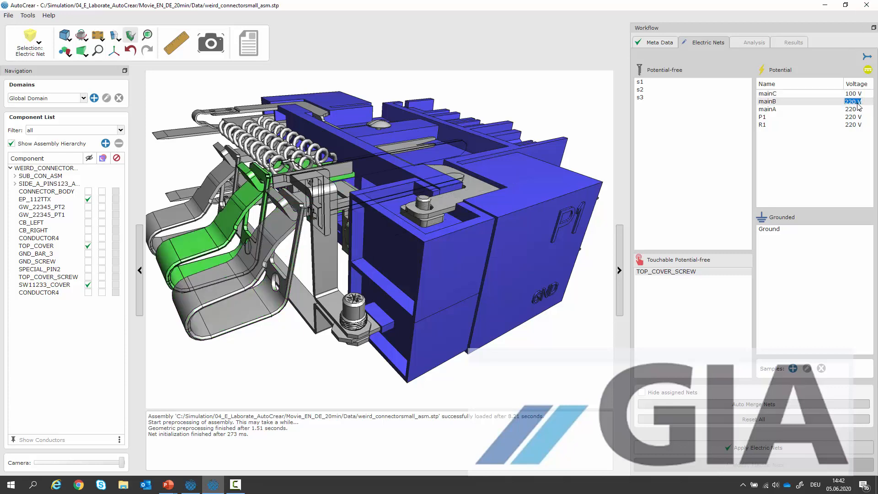
{"action": "type", "text": "200"}
{"action": "double_click", "coordinate": [854, 110]}
{"action": "type", "text": "32"}
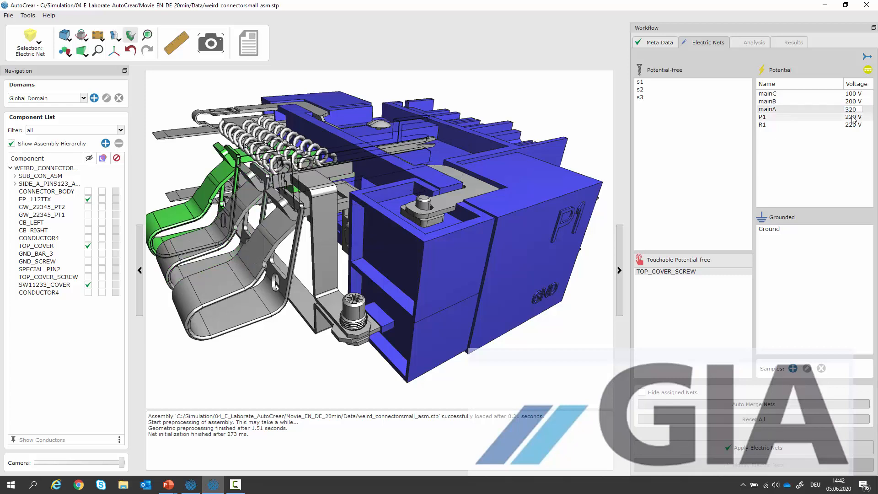
Set the voltages of P1 to -100 V and R1 to -60 V, and apply the electric nets
{"action": "double_click", "coordinate": [853, 117]}
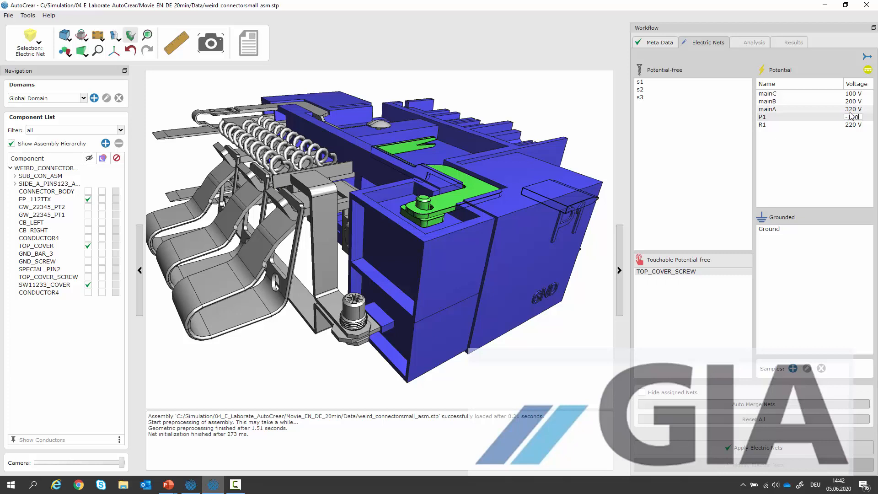
{"action": "double_click", "coordinate": [853, 125]}
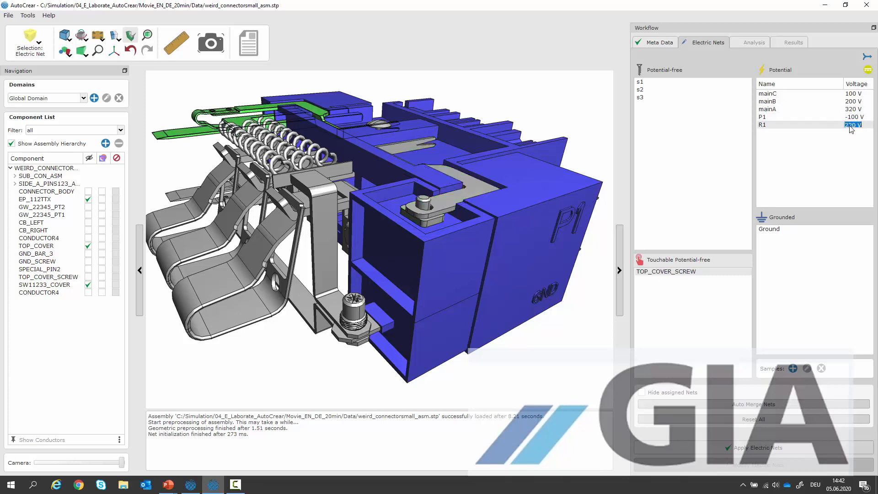
{"action": "type", "text": "-60"}
{"action": "key", "text": "Return"}
{"action": "left_click", "coordinate": [768, 449]}
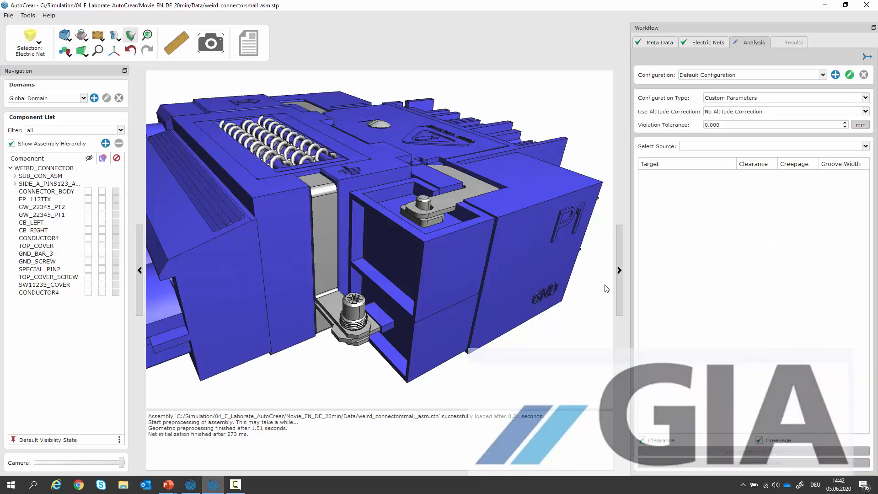
For source mainB and target mainA, set clearance to 5, creepage to 6 and groove width to 1
{"action": "left_click", "coordinate": [701, 147]}
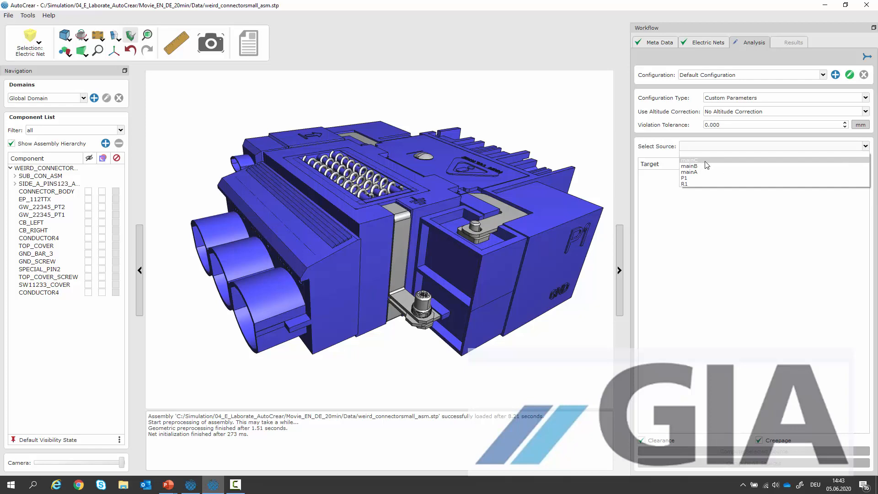
{"action": "left_click", "coordinate": [705, 167]}
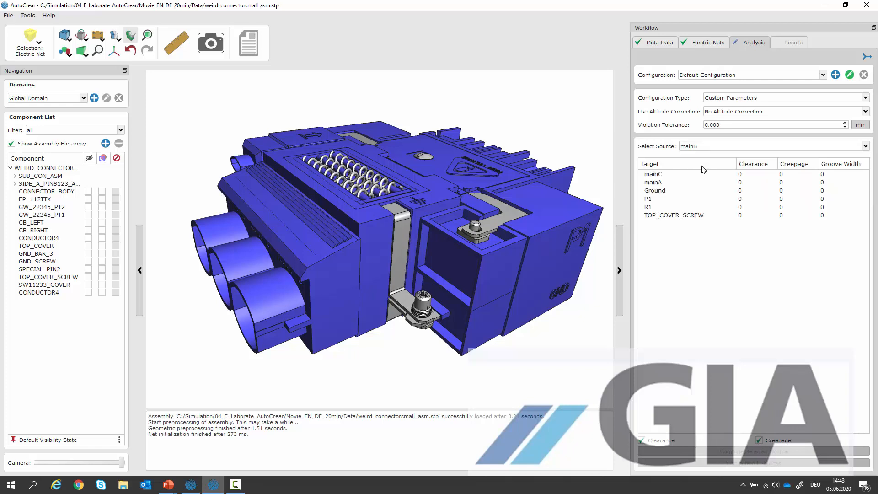
{"action": "double_click", "coordinate": [741, 183]}
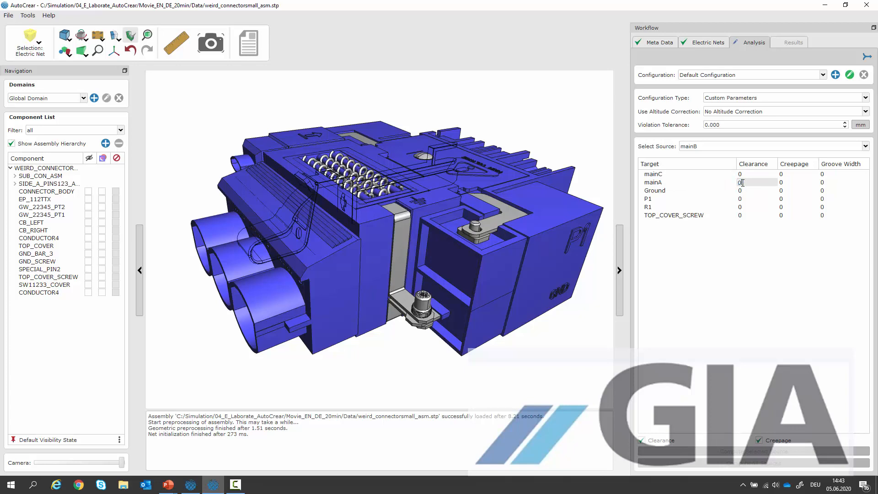
{"action": "type", "text": "5"}
{"action": "double_click", "coordinate": [788, 182]}
{"action": "type", "text": "6"}
{"action": "double_click", "coordinate": [828, 185]}
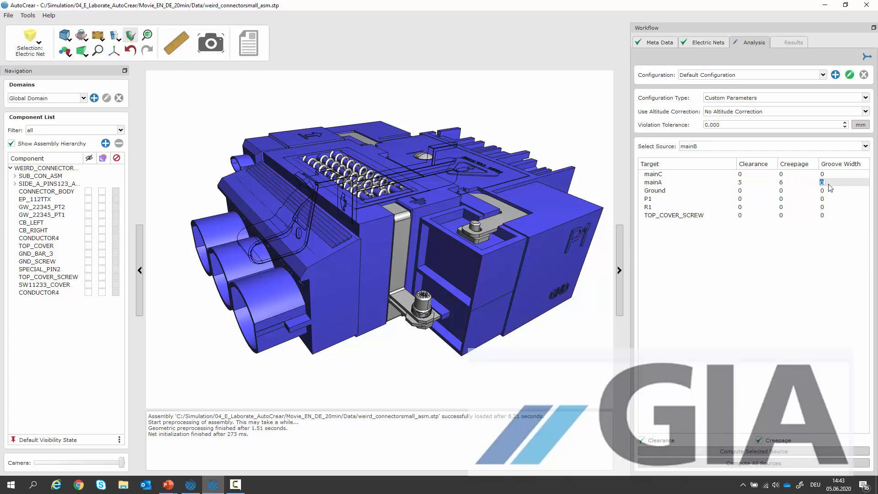
{"action": "key", "text": "Return"}
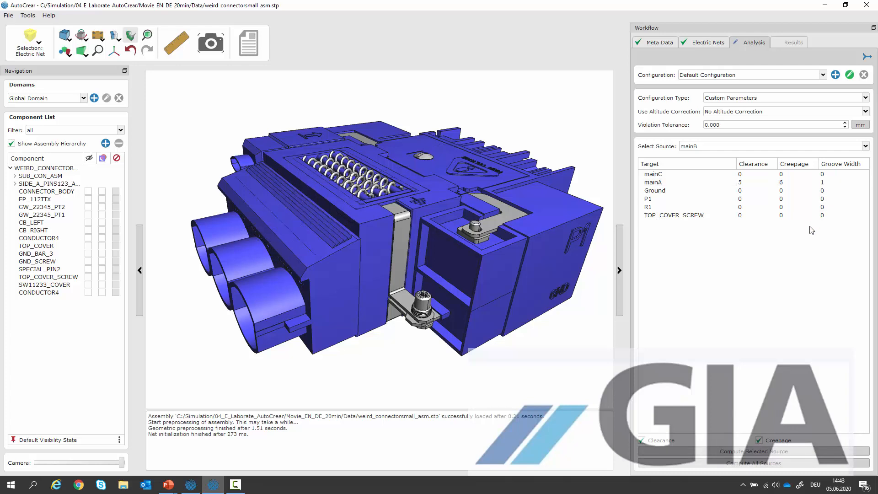
Compute creepage and clearance for the selected source mainB and list the paths found for target mainA
{"action": "left_click", "coordinate": [790, 454]}
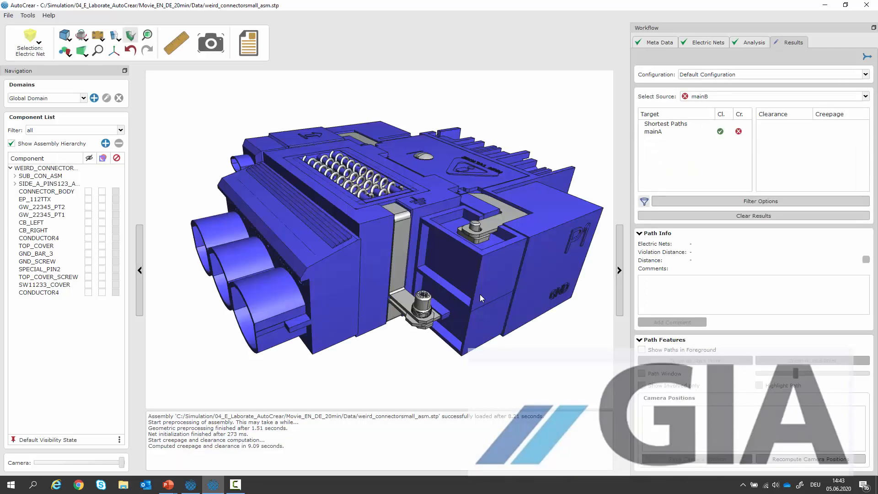
{"action": "left_click", "coordinate": [727, 127]}
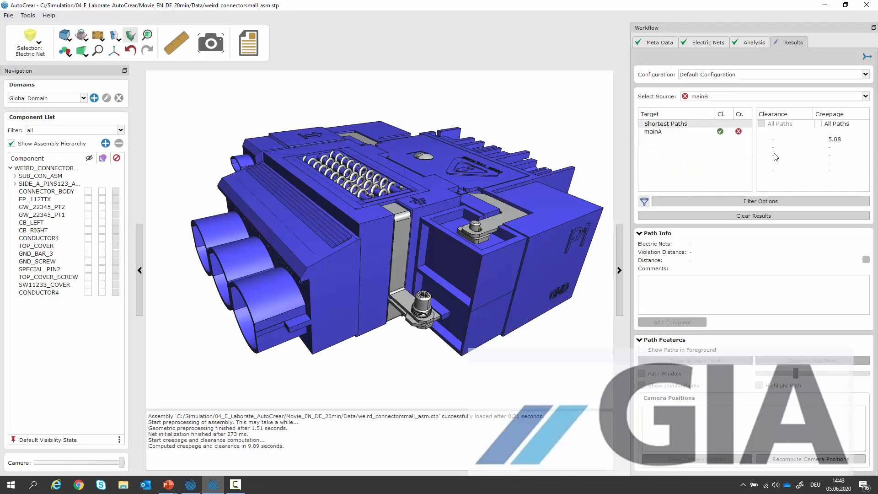
{"action": "left_click", "coordinate": [739, 133]}
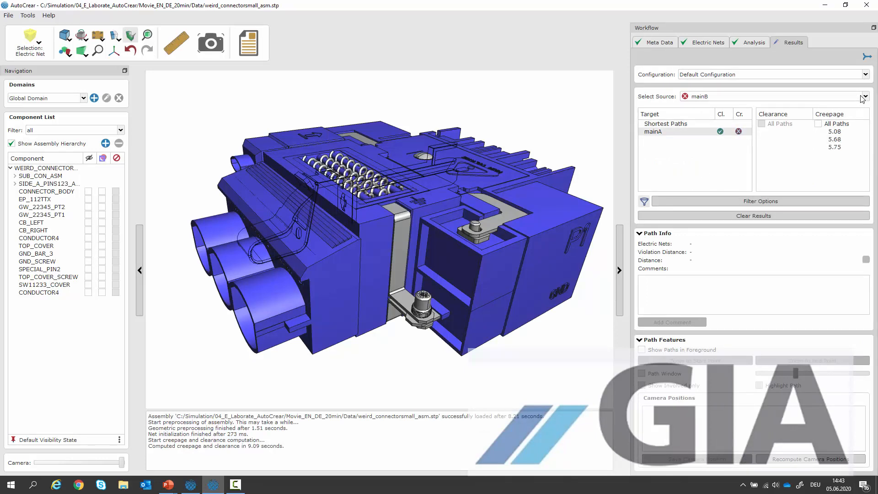
Set the violation tolerance to 5 % and recompute the selected source mainB
{"action": "left_click", "coordinate": [750, 42]}
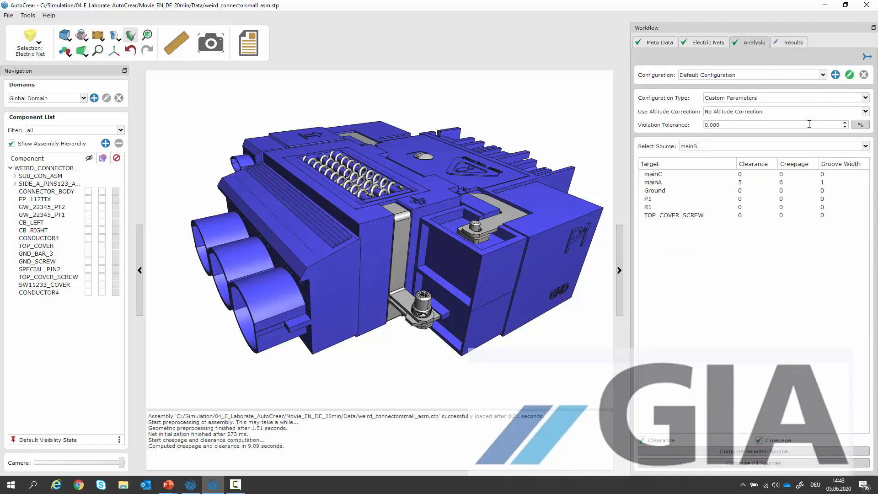
{"action": "left_click", "coordinate": [845, 123]}
{"action": "left_click", "coordinate": [845, 123]}
{"action": "left_click", "coordinate": [845, 123]}
{"action": "left_click", "coordinate": [780, 453]}
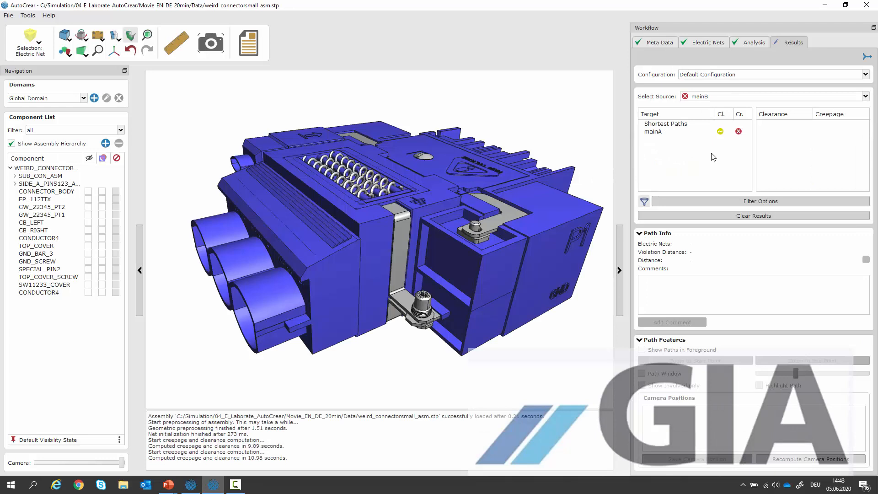
Display all listed creepage paths from mainB to mainA with Highlight Path and Path Window enabled
{"action": "left_click", "coordinate": [718, 138]}
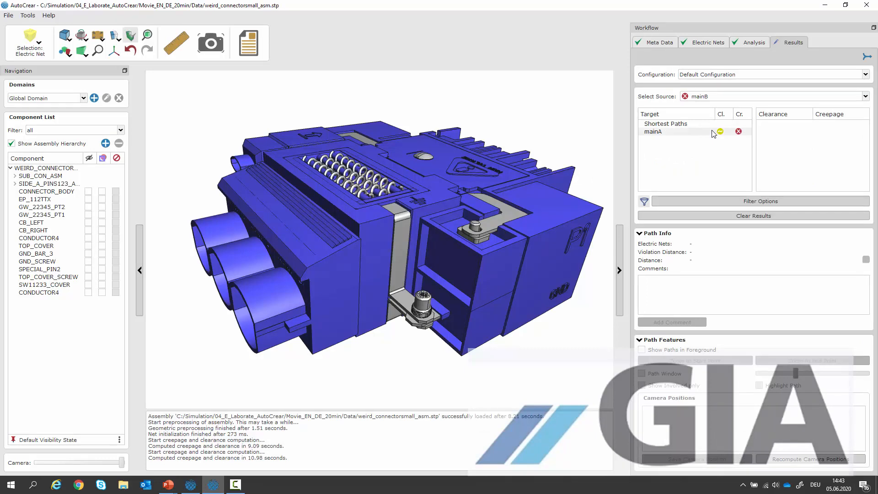
{"action": "left_click", "coordinate": [772, 133]}
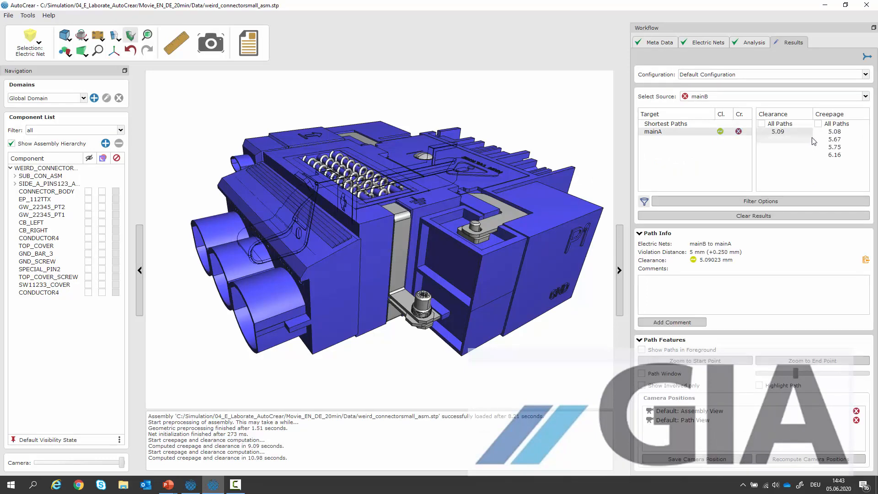
{"action": "left_click", "coordinate": [835, 132]}
{"action": "left_click_drag", "start_coordinate": [836, 150], "coordinate": [836, 156]}
{"action": "left_click", "coordinate": [761, 388]}
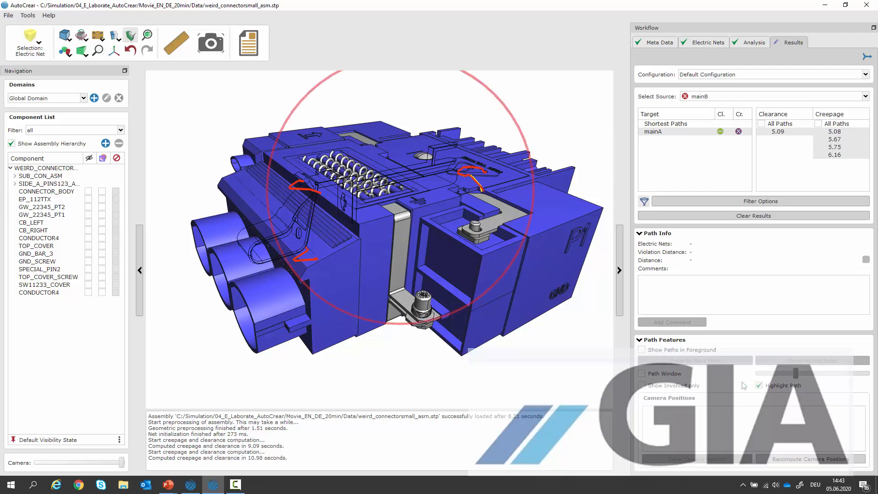
{"action": "left_click", "coordinate": [672, 375]}
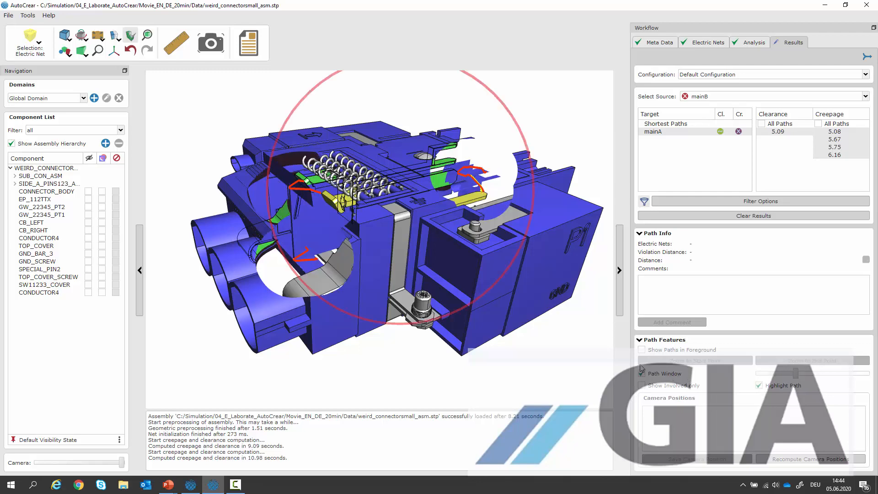
Examine the displayed mainB-to-mainA creepage paths in the assembly, including the clearance path and the shortest creepage path
{"action": "middle_click_drag", "start_coordinate": [518, 278], "coordinate": [177, 238]}
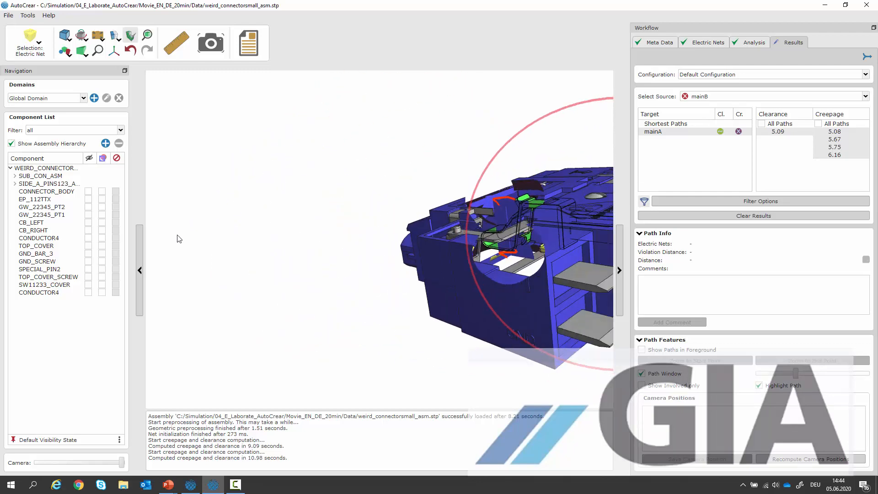
{"action": "middle_click_drag", "start_coordinate": [412, 215], "coordinate": [177, 230]}
{"action": "scroll", "coordinate": [531, 233], "scroll_direction": "up", "scroll_amount": 5}
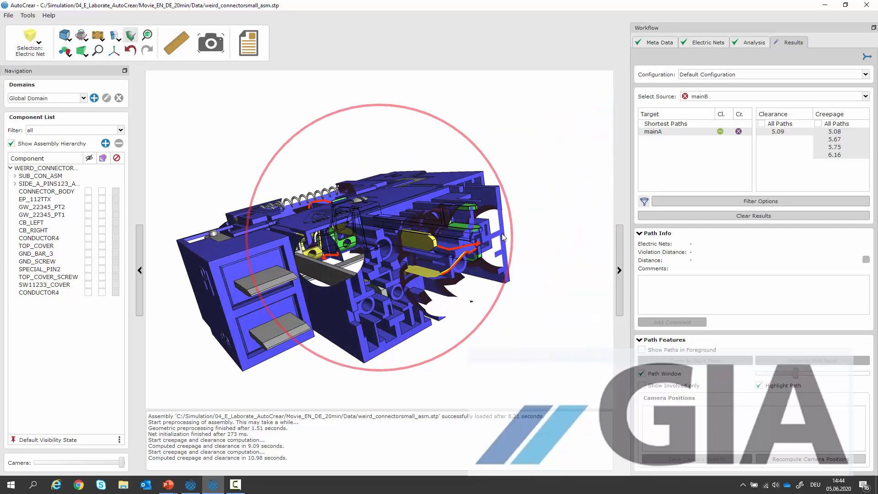
{"action": "middle_click_drag", "start_coordinate": [491, 235], "coordinate": [457, 228]}
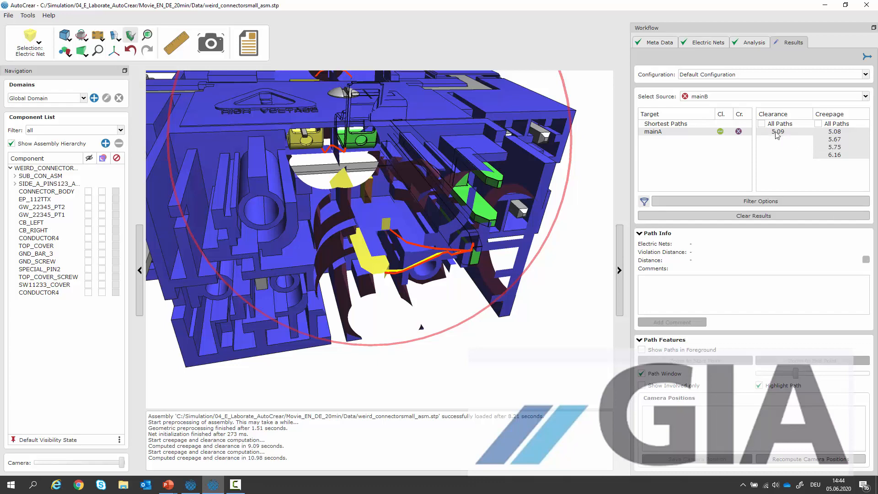
{"action": "left_click", "coordinate": [780, 132]}
{"action": "left_click", "coordinate": [834, 132]}
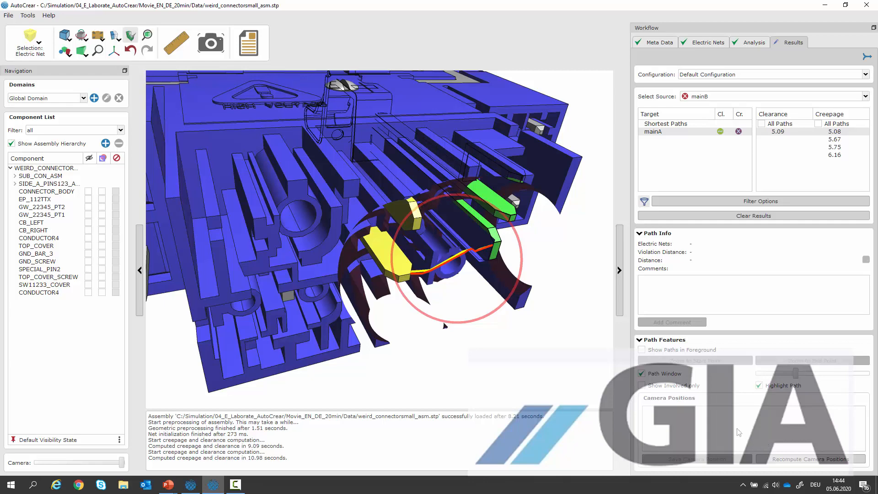
{"action": "middle_click_drag", "start_coordinate": [470, 330], "coordinate": [517, 328]}
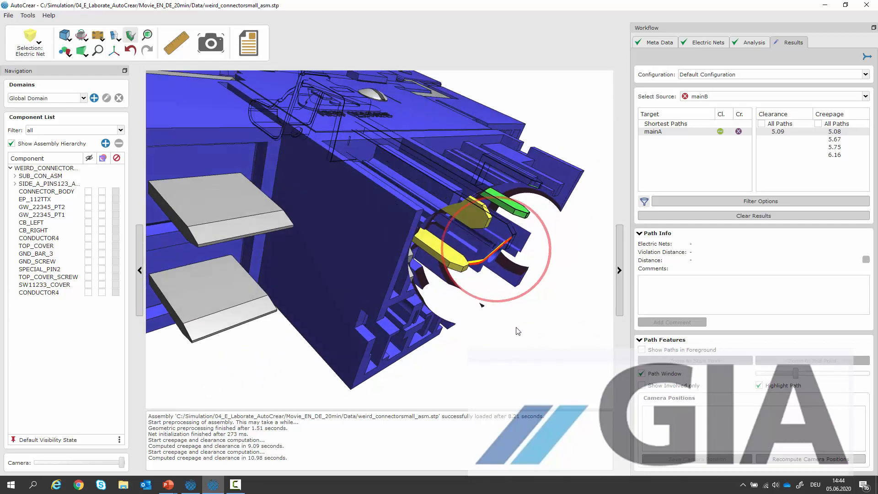
{"action": "scroll", "coordinate": [518, 331], "scroll_direction": "down", "scroll_amount": 5}
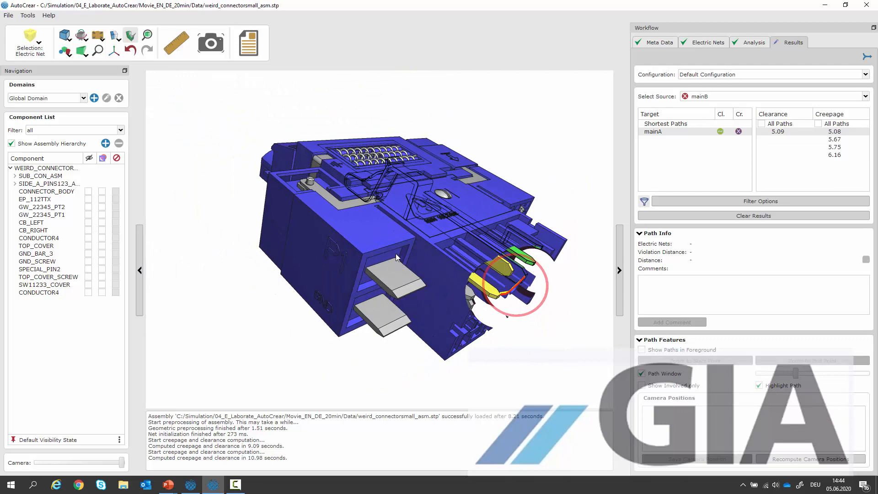
{"action": "mouse_move", "coordinate": [397, 258]}
{"action": "middle_mouse_down"}
{"action": "mouse_move", "coordinate": [451, 289]}
{"action": "mouse_move", "coordinate": [414, 259]}
{"action": "middle_mouse_up"}
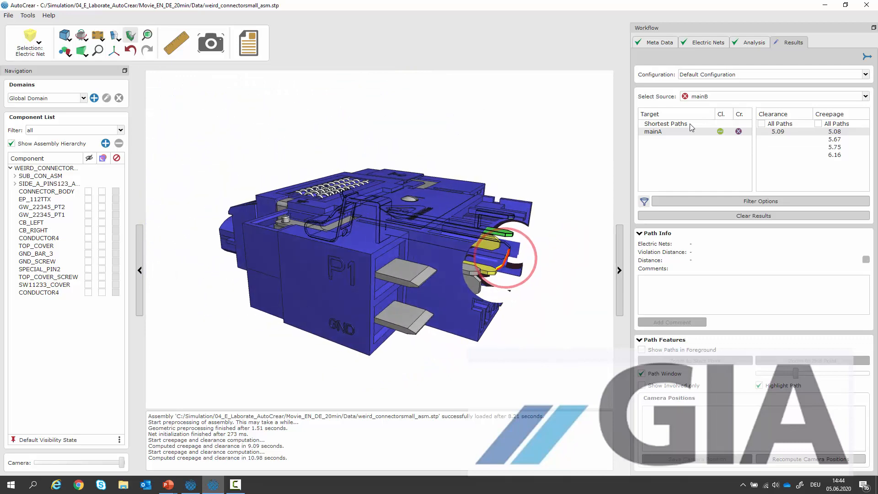
Set the configuration type to Standard Table: Table for Weird Connector small and compute all sources
{"action": "left_click", "coordinate": [749, 42]}
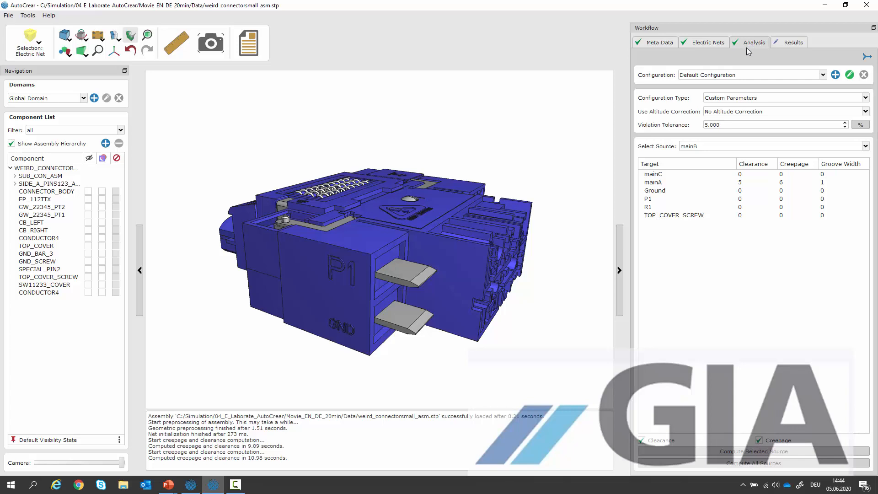
{"action": "left_click", "coordinate": [788, 98]}
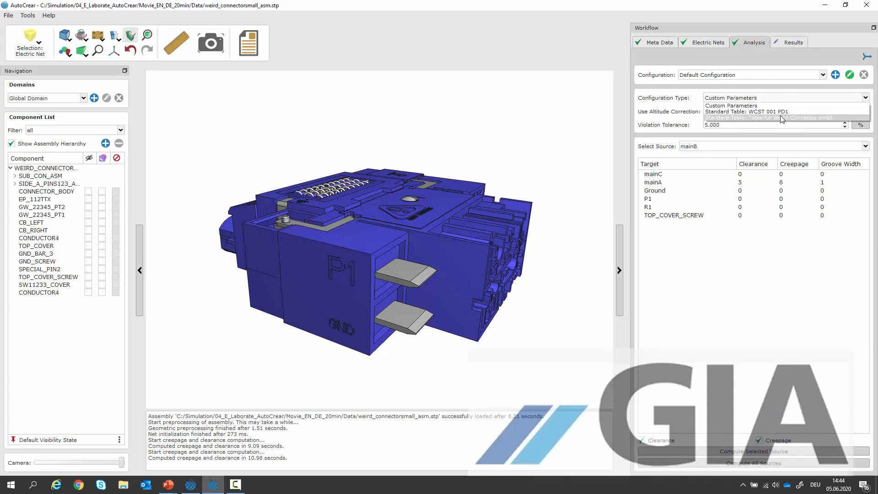
{"action": "left_click", "coordinate": [780, 116]}
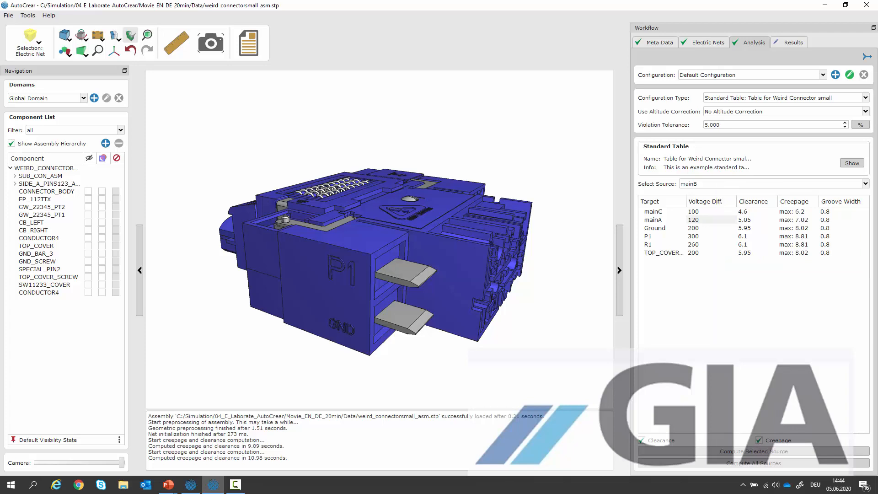
{"action": "left_click", "coordinate": [759, 463]}
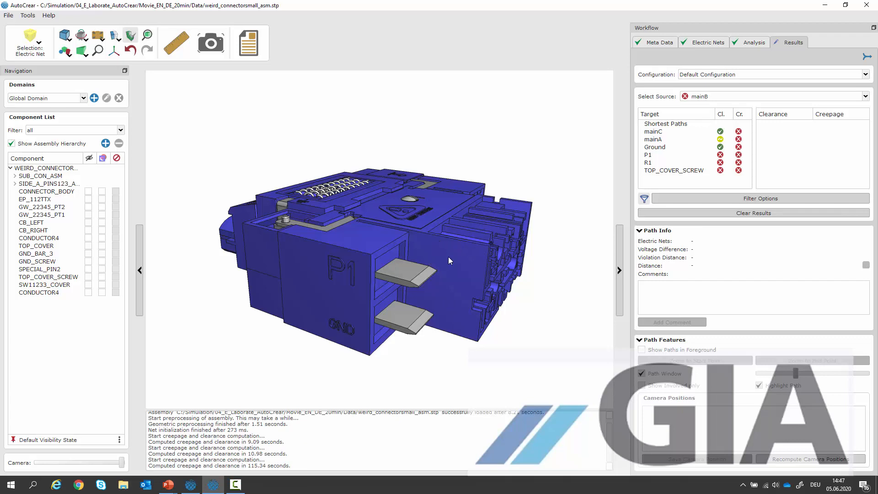
Display the clearance path from mainB to mainA and save a camera position showing it at the connector's open contact side
{"action": "middle_click_drag", "start_coordinate": [448, 257], "coordinate": [494, 281]}
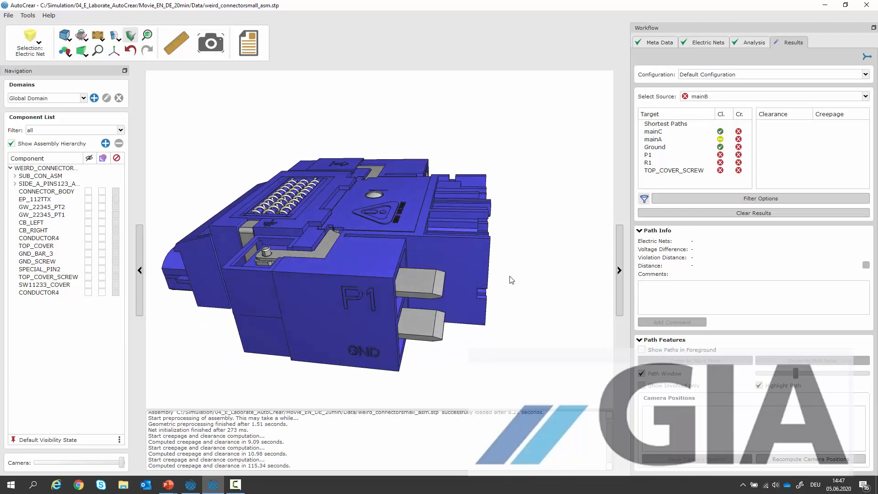
{"action": "left_click", "coordinate": [668, 139]}
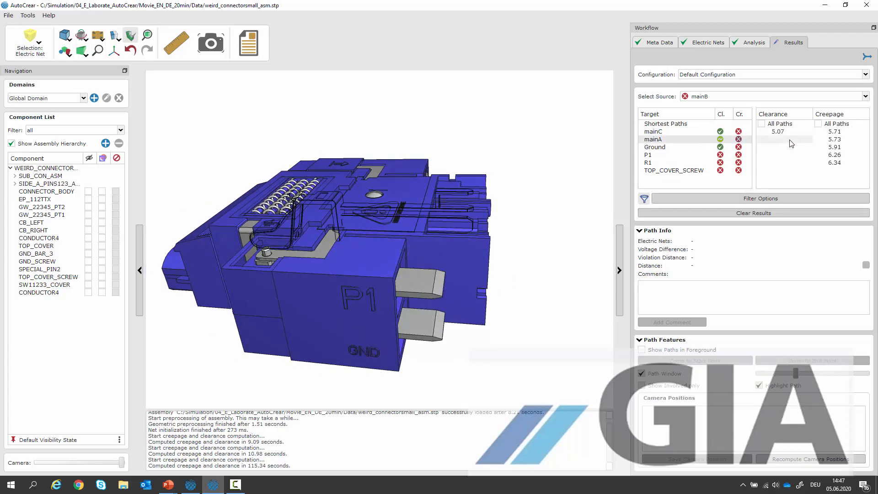
{"action": "left_click", "coordinate": [771, 132]}
{"action": "middle_click_drag", "start_coordinate": [434, 193], "coordinate": [425, 230]}
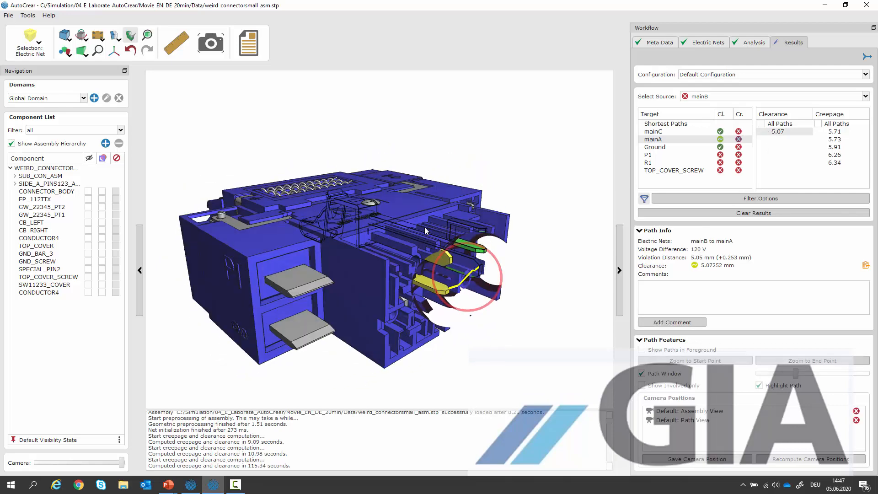
{"action": "left_click", "coordinate": [721, 460]}
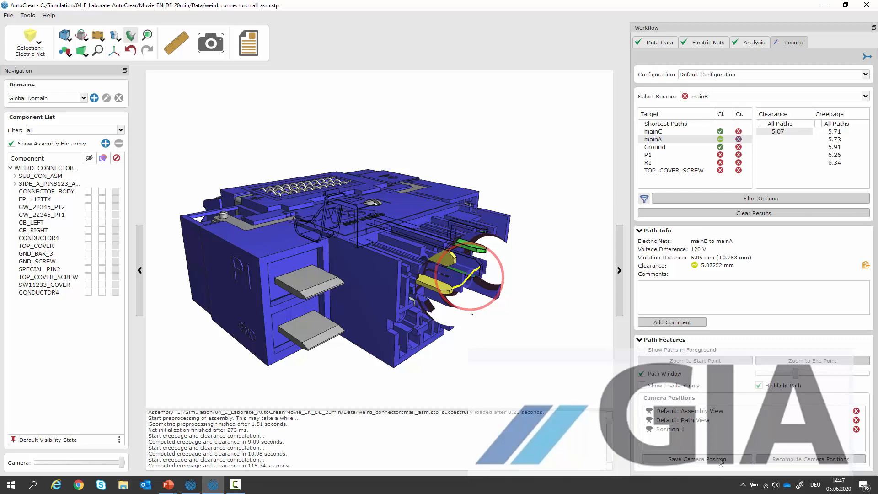
Save a close-up camera position of the clearance path between mainB and mainA, and add the comment "close !!!" to the path
{"action": "middle_click_drag", "start_coordinate": [532, 293], "coordinate": [349, 280]}
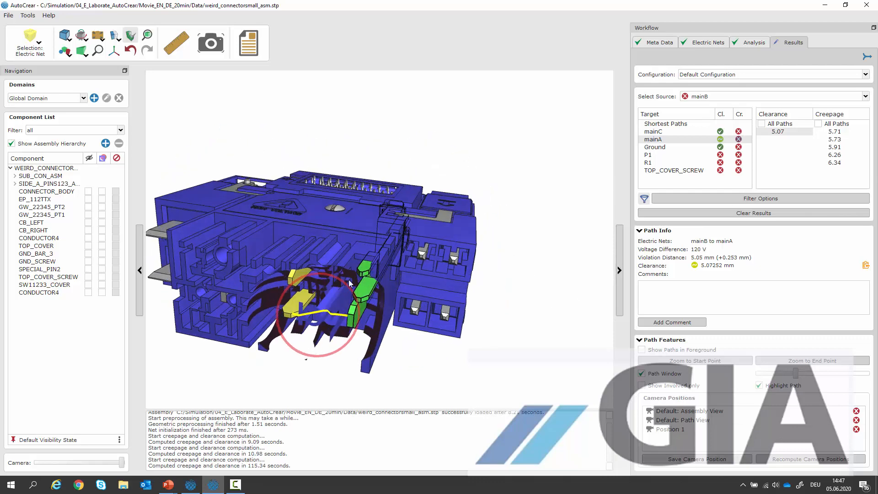
{"action": "scroll", "coordinate": [295, 328], "scroll_direction": "up", "scroll_amount": 6}
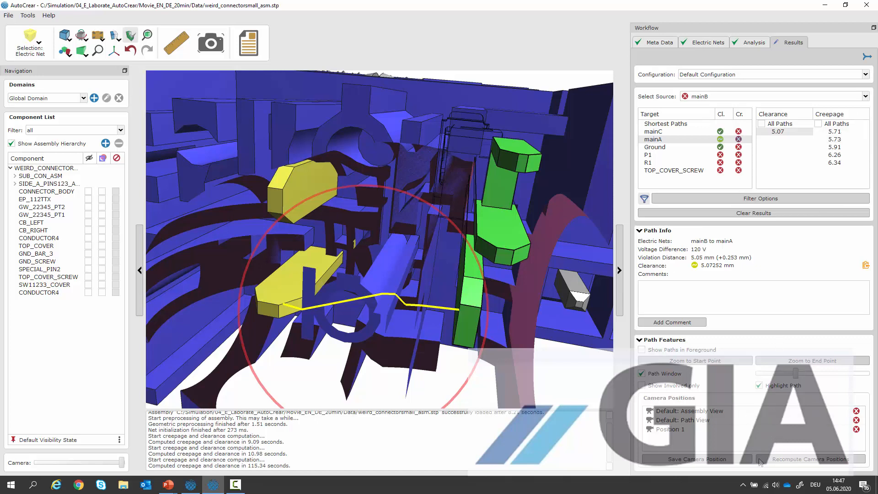
{"action": "left_click", "coordinate": [730, 459]}
{"action": "left_click", "coordinate": [670, 323]}
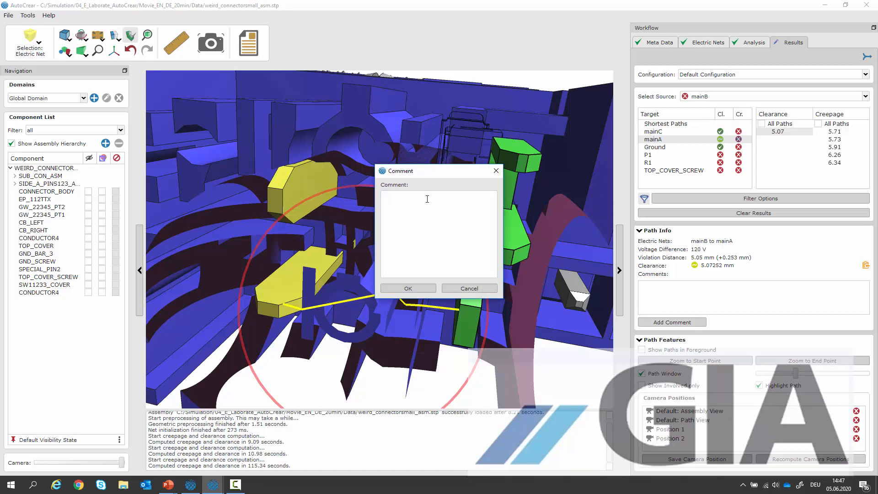
{"action": "type", "text": "close !!!"}
{"action": "left_click", "coordinate": [407, 288]}
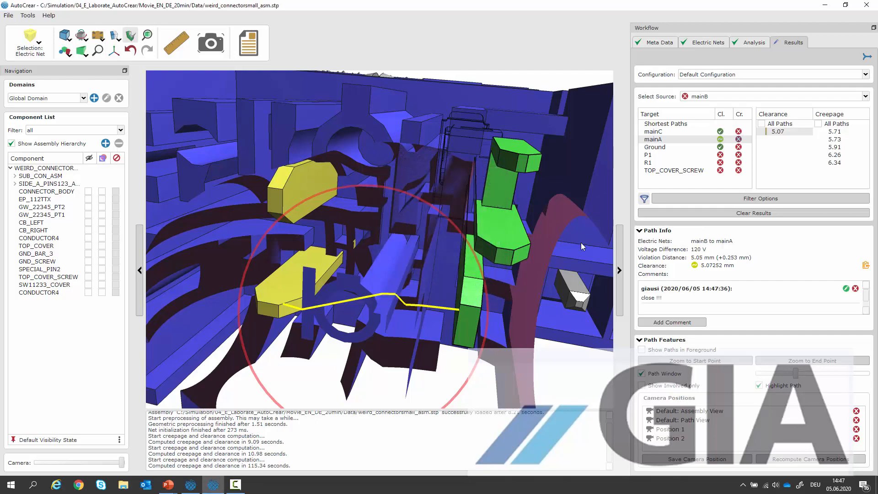
Examine the available path export formats, the point coordinates of the mainB-to-mainA clearance path, and its place in the whole assembly
{"action": "scroll", "coordinate": [555, 217], "scroll_direction": "down", "scroll_amount": 3}
{"action": "middle_click_drag", "start_coordinate": [556, 218], "coordinate": [544, 257]}
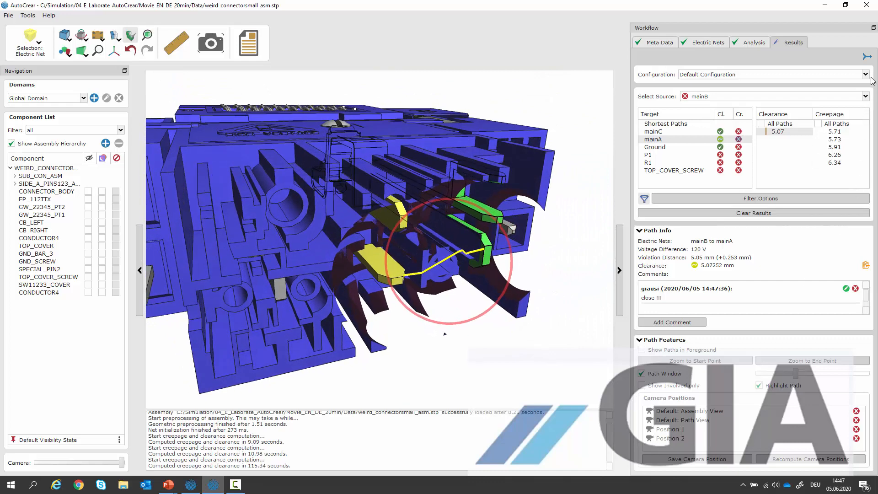
{"action": "left_click", "coordinate": [868, 56]}
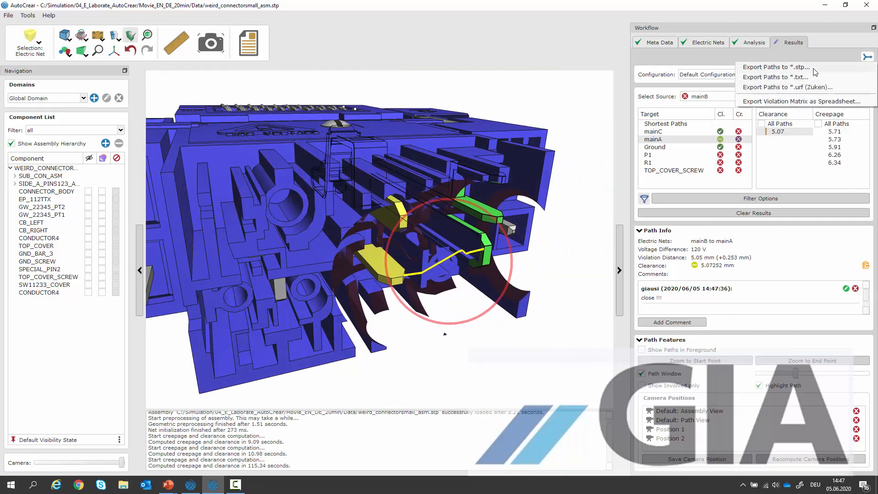
{"action": "left_click", "coordinate": [800, 256]}
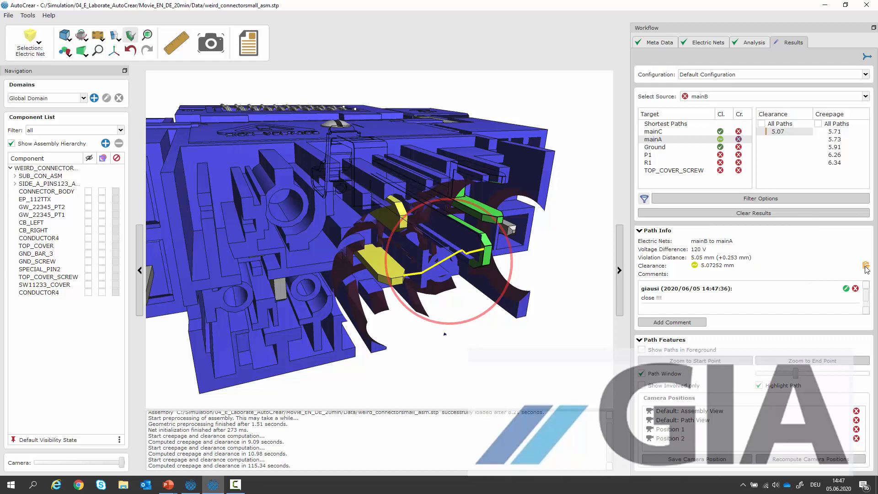
{"action": "mouse_move", "coordinate": [866, 269]}
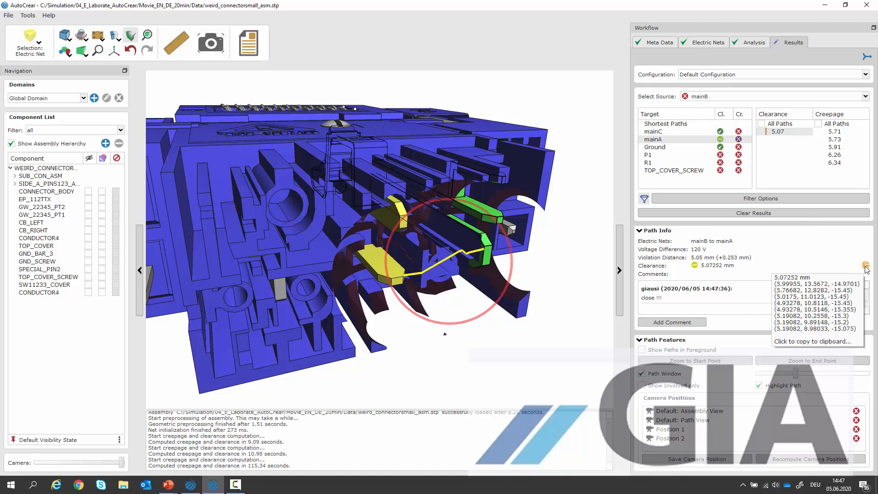
{"action": "scroll", "coordinate": [460, 269], "scroll_direction": "down", "scroll_amount": 2}
{"action": "middle_click_drag", "start_coordinate": [495, 275], "coordinate": [530, 291]}
{"action": "scroll", "coordinate": [549, 298], "scroll_direction": "down", "scroll_amount": 3}
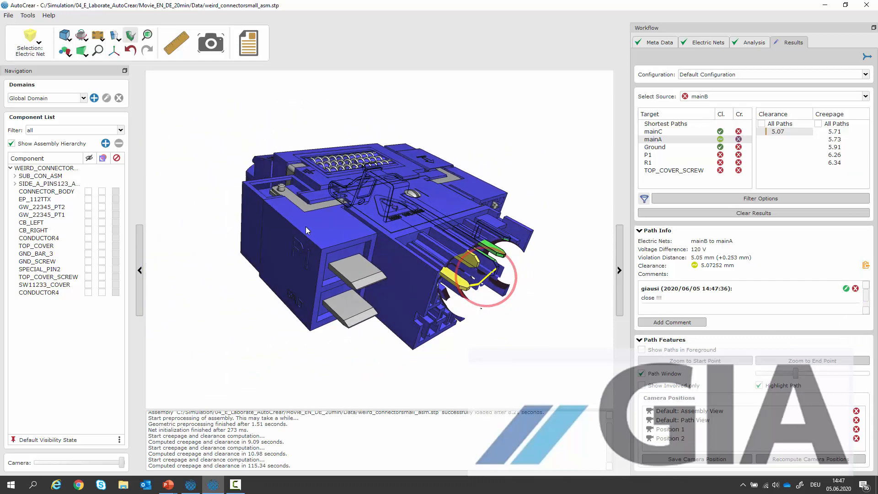
{"action": "scroll", "coordinate": [305, 227], "scroll_direction": "up", "scroll_amount": 3}
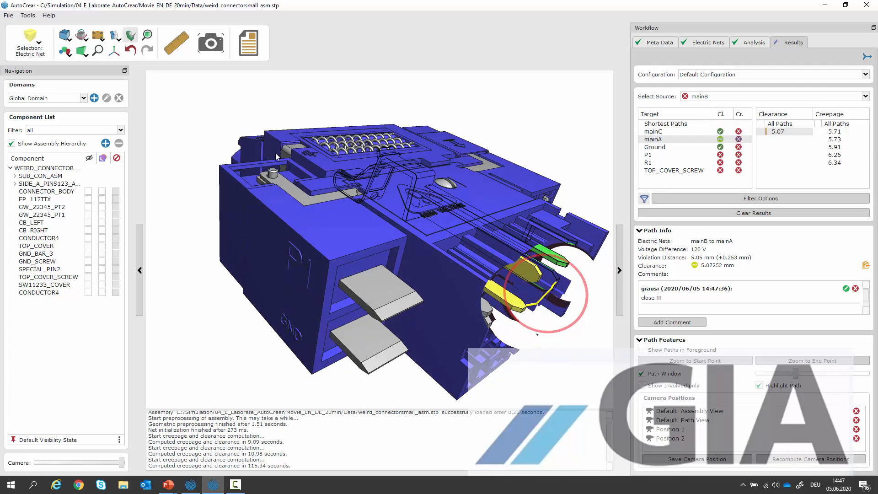
Load the documentation layout GIA_Layout_WC.acd for the analysis report and display its Title Page settings
{"action": "left_click", "coordinate": [258, 50]}
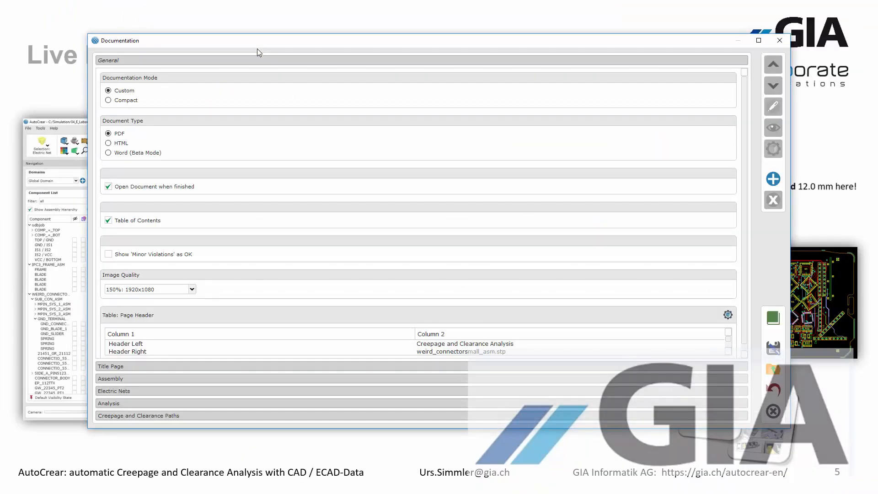
{"action": "left_click", "coordinate": [774, 373]}
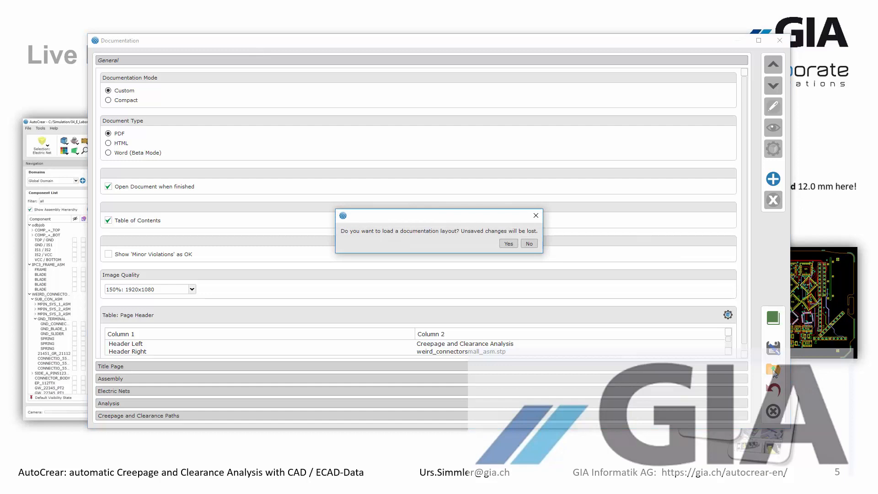
{"action": "left_click", "coordinate": [512, 243]}
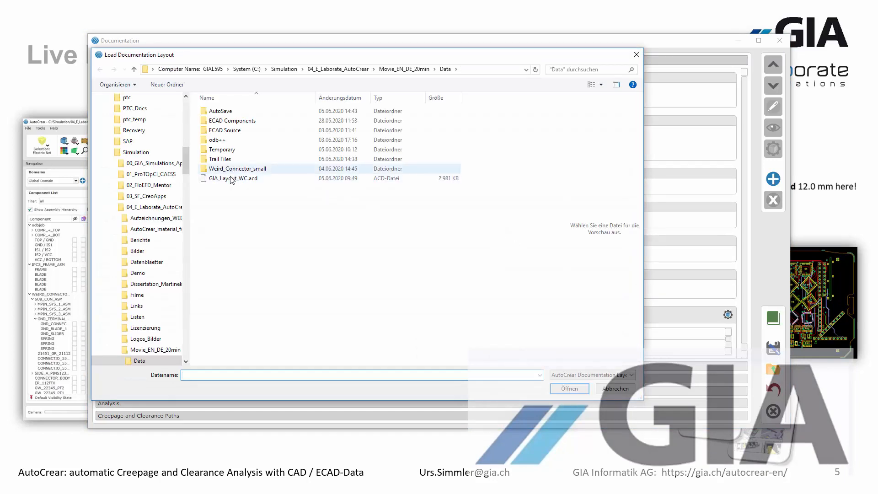
{"action": "double_click", "coordinate": [232, 179]}
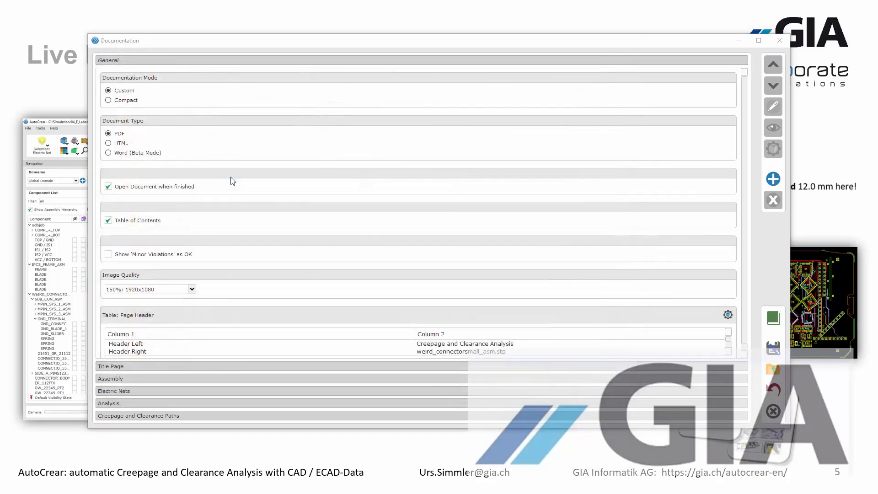
{"action": "left_click", "coordinate": [301, 366]}
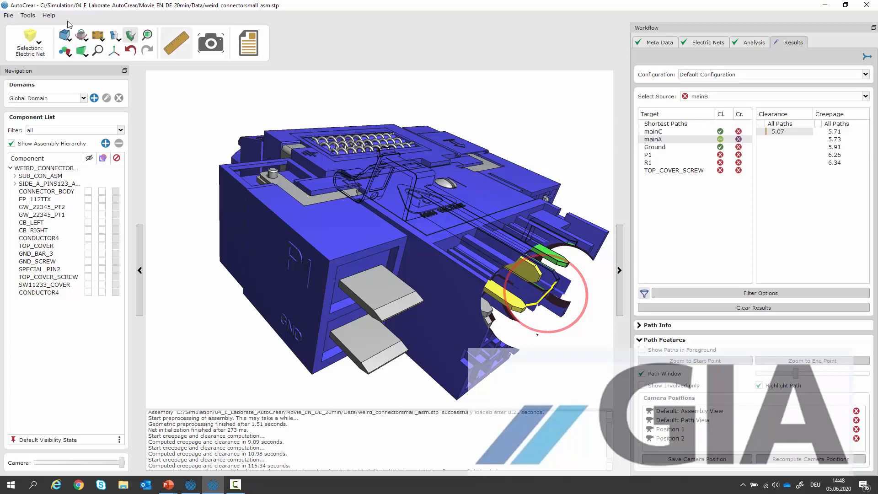
Save the current session as LIVE_EN in the Data folder
{"action": "left_click", "coordinate": [9, 14]}
{"action": "mouse_move", "coordinate": [28, 16]}
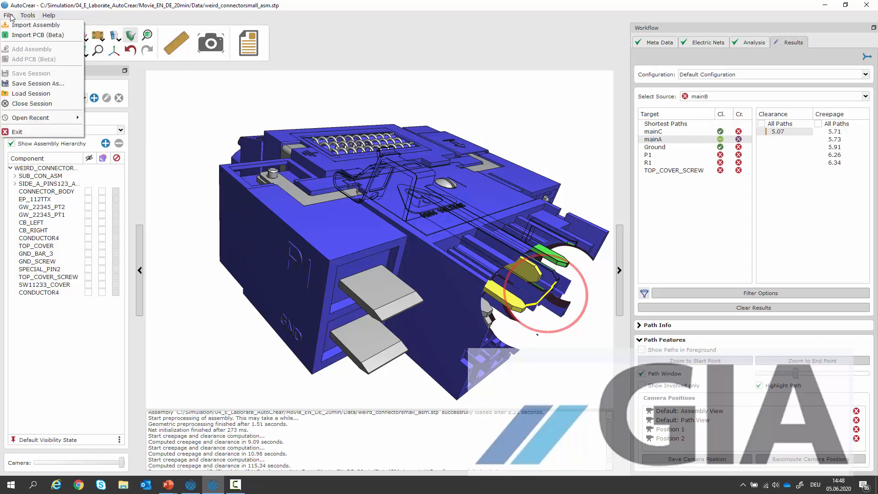
{"action": "left_click", "coordinate": [38, 83]}
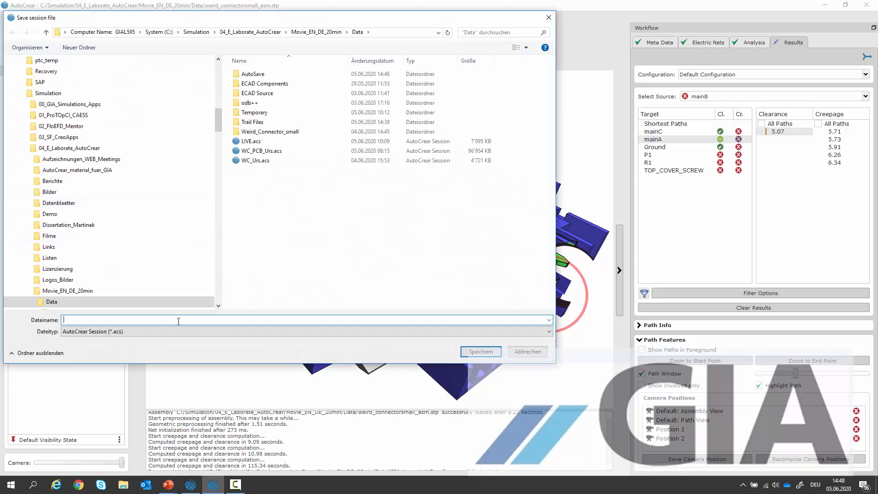
{"action": "type", "text": "LIV"}
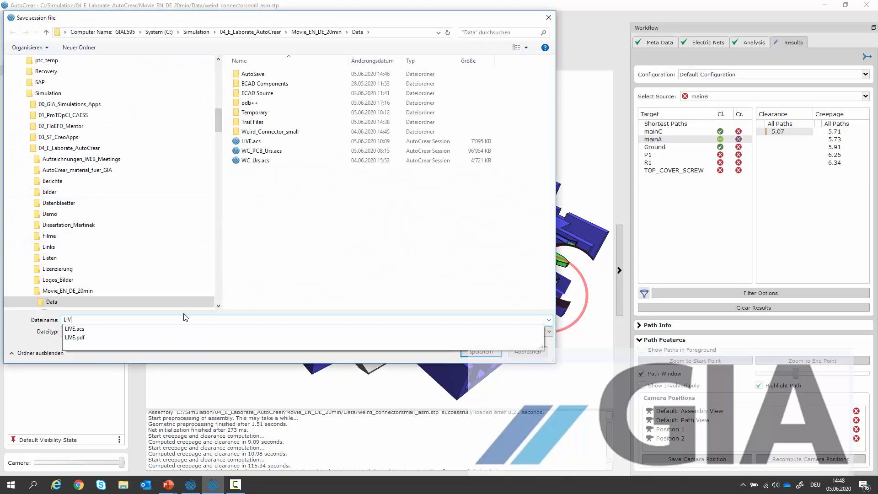
{"action": "type", "text": "E_EN"}
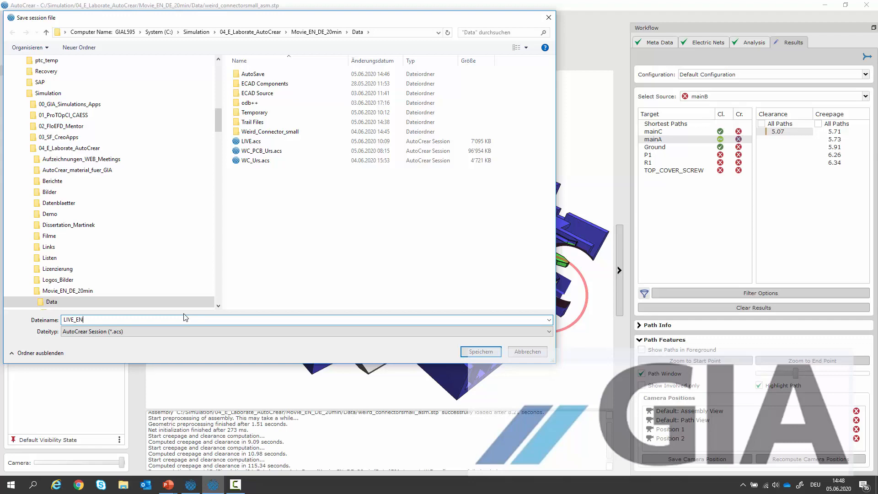
{"action": "left_click", "coordinate": [484, 354]}
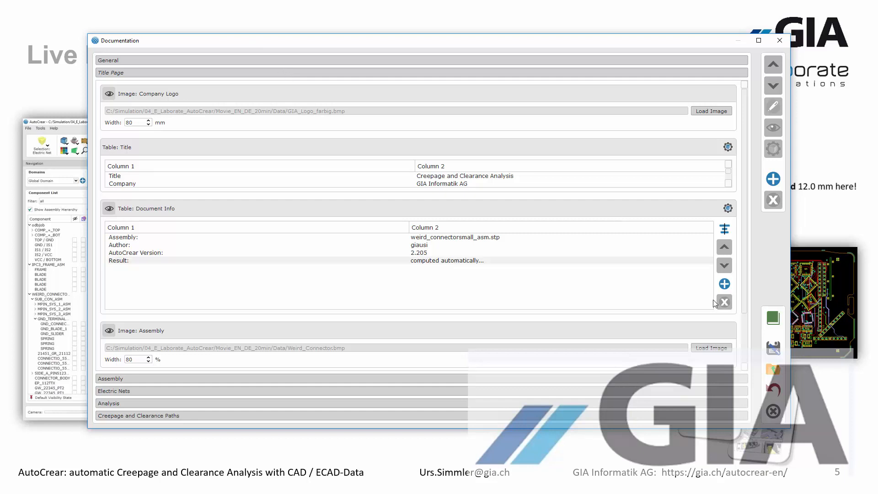
Create the PDF documentation from the loaded layout and save it as LIVE_EN_ in the Data folder
{"action": "left_click", "coordinate": [774, 319]}
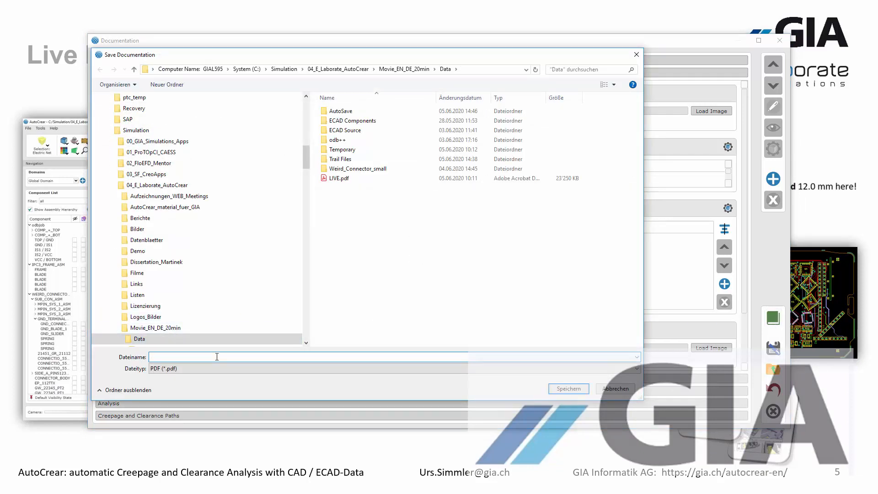
{"action": "type", "text": "LIVE_EN"}
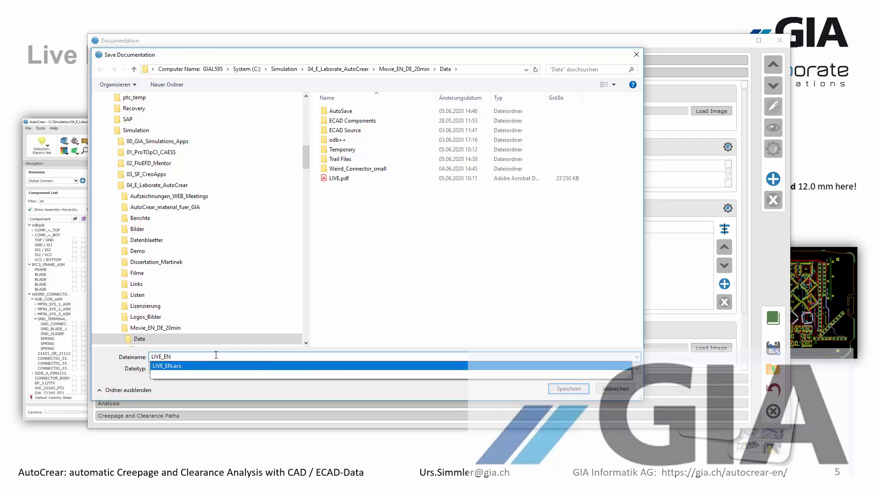
{"action": "left_click", "coordinate": [216, 366]}
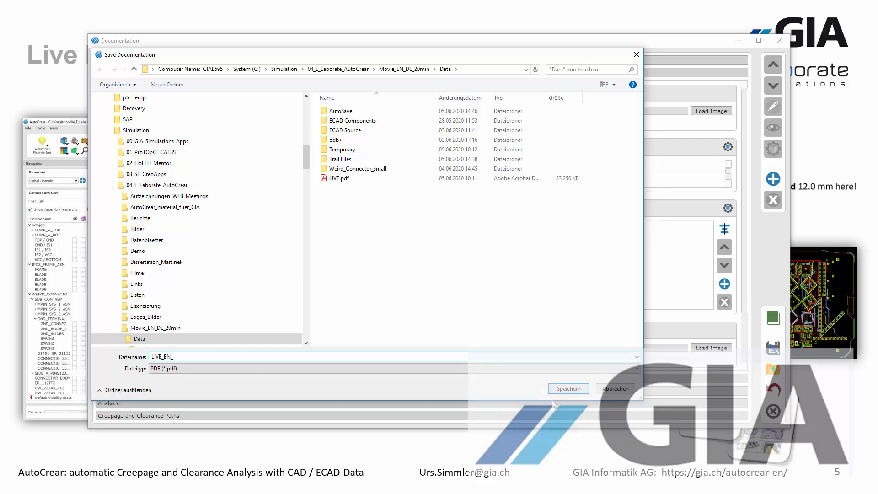
{"action": "left_click", "coordinate": [569, 388]}
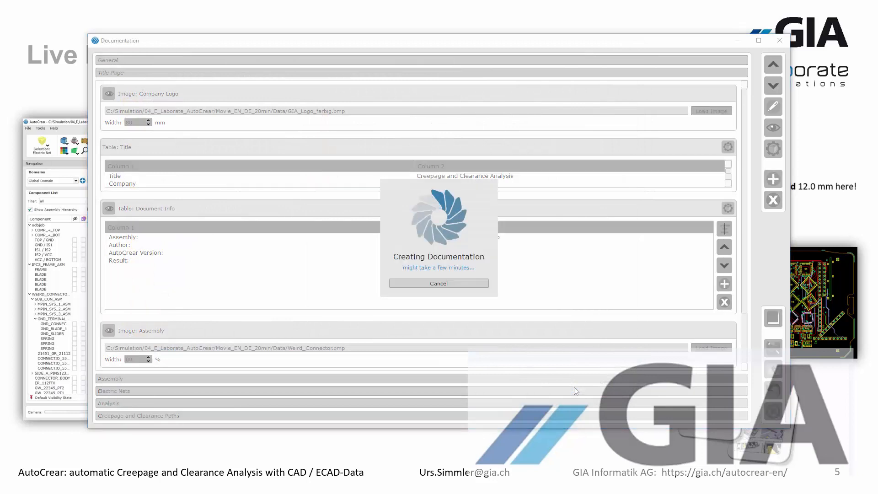
Switch to AutoCrear Viewer and load the session LIVE_EN.acs
{"action": "key", "text": "super+Tab"}
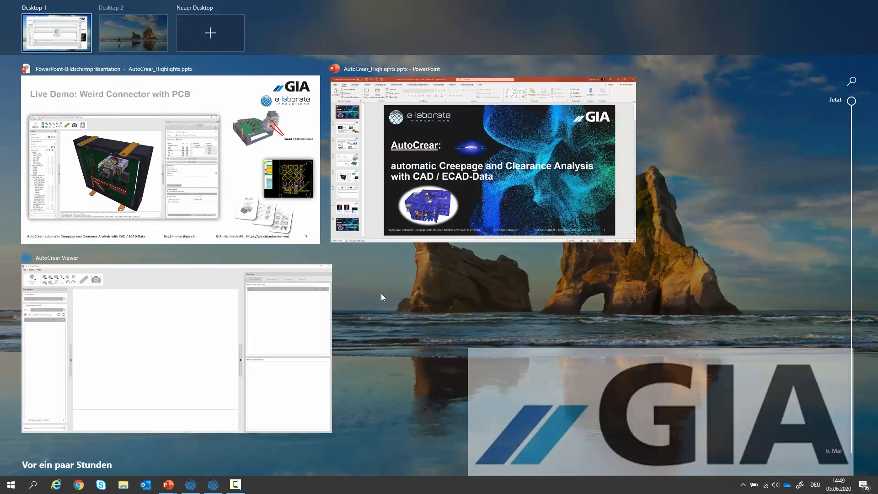
{"action": "left_click", "coordinate": [218, 484]}
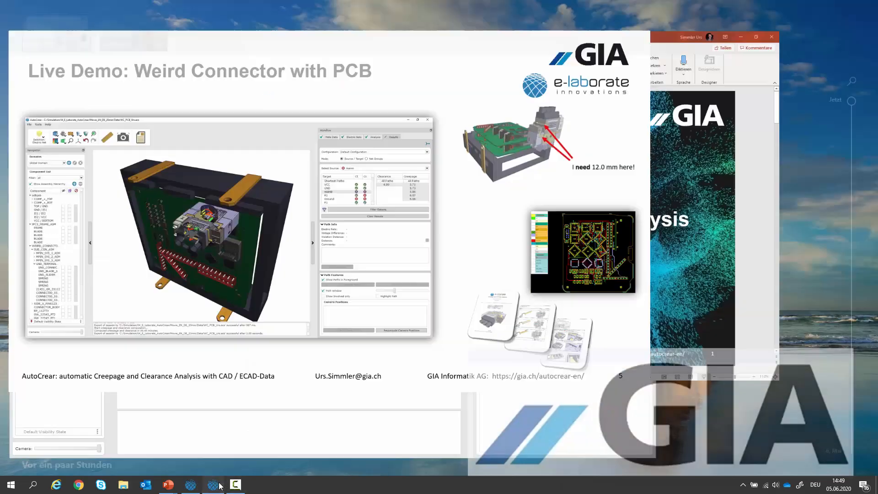
{"action": "left_click", "coordinate": [191, 486]}
{"action": "left_click", "coordinate": [7, 17]}
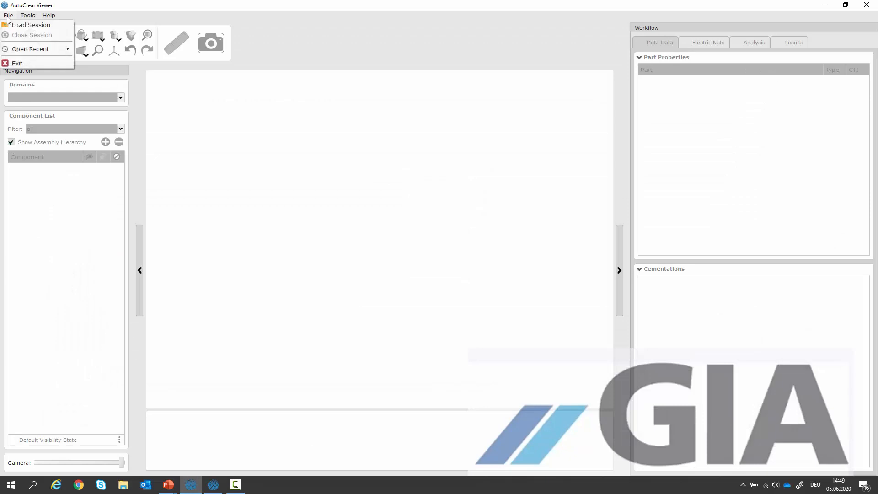
{"action": "left_click", "coordinate": [14, 25]}
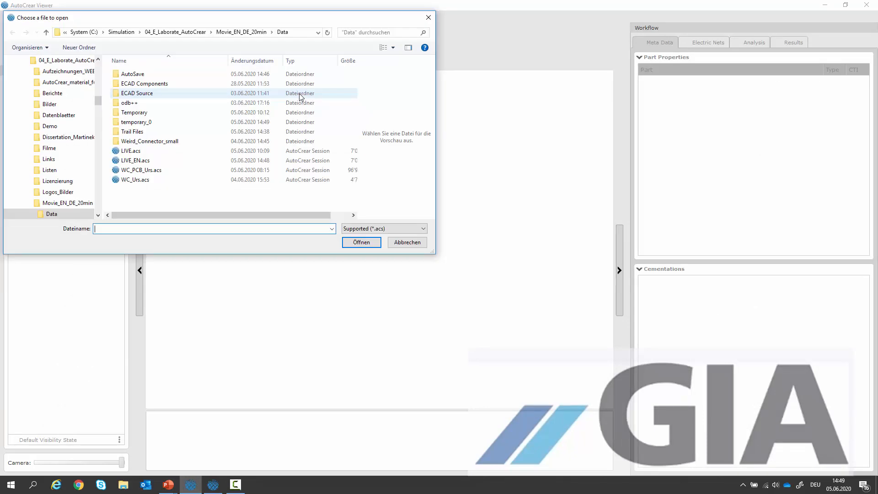
{"action": "double_click", "coordinate": [169, 161]}
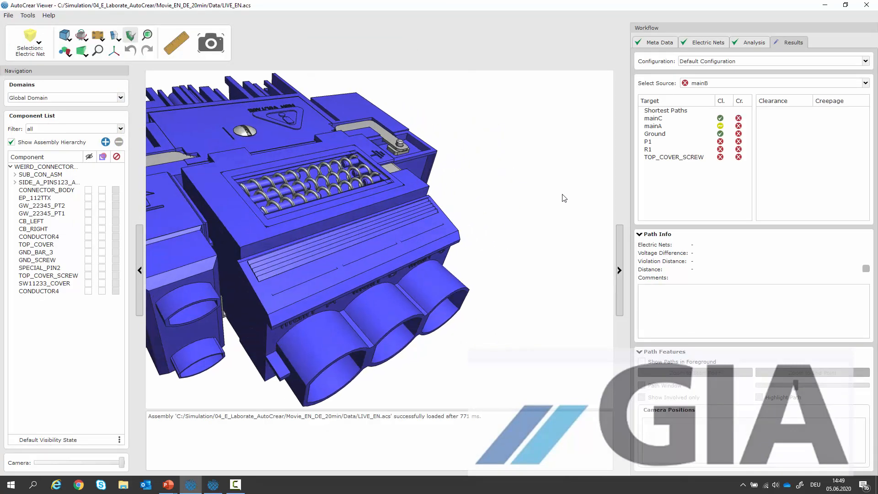
View the details and saved comment of the clearance path from mainB to mainA in the loaded session
{"action": "scroll", "coordinate": [315, 110], "scroll_direction": "up", "scroll_amount": 3}
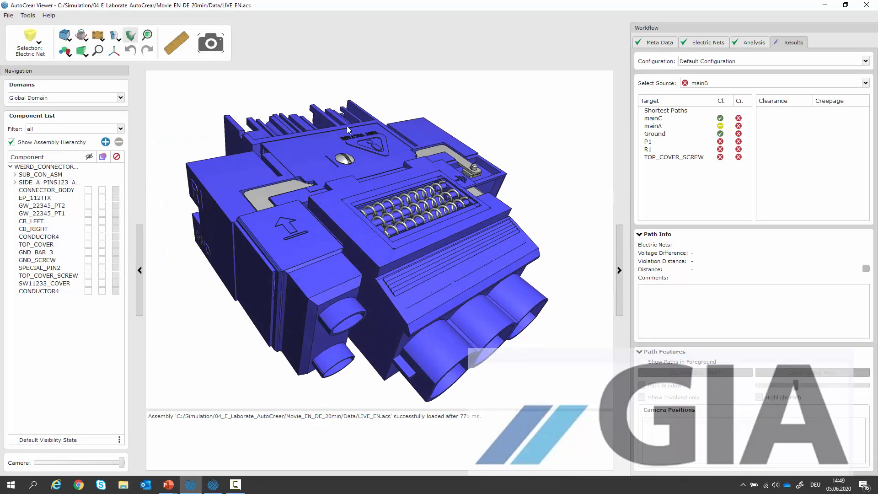
{"action": "left_click", "coordinate": [656, 126]}
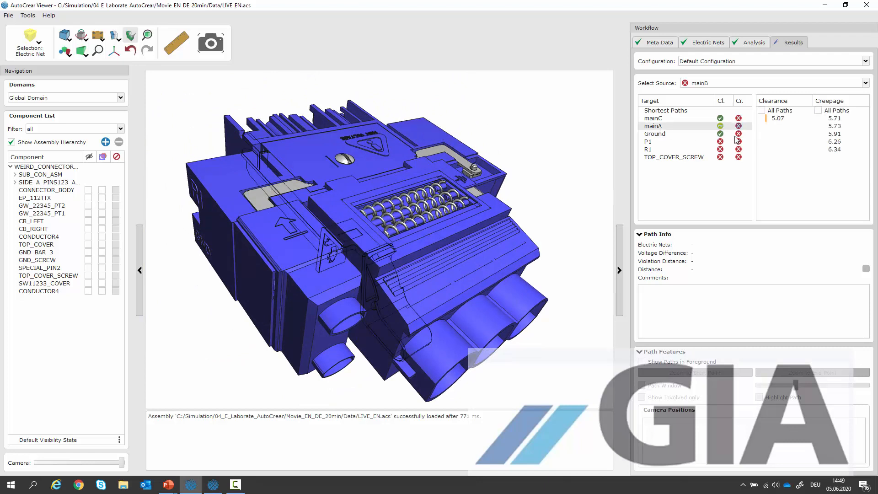
{"action": "left_click", "coordinate": [784, 120]}
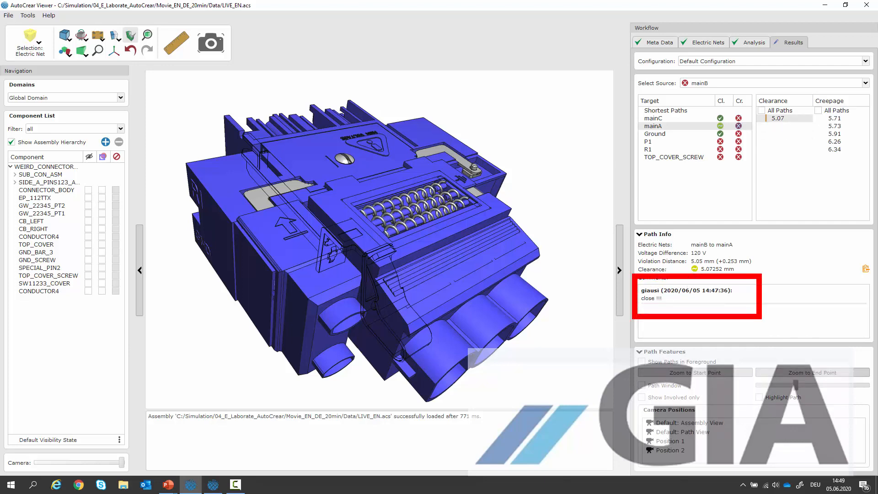
Display the shortest creepage path from mainB to mainA with Highlight Path and Path Window enabled
{"action": "left_click", "coordinate": [835, 119]}
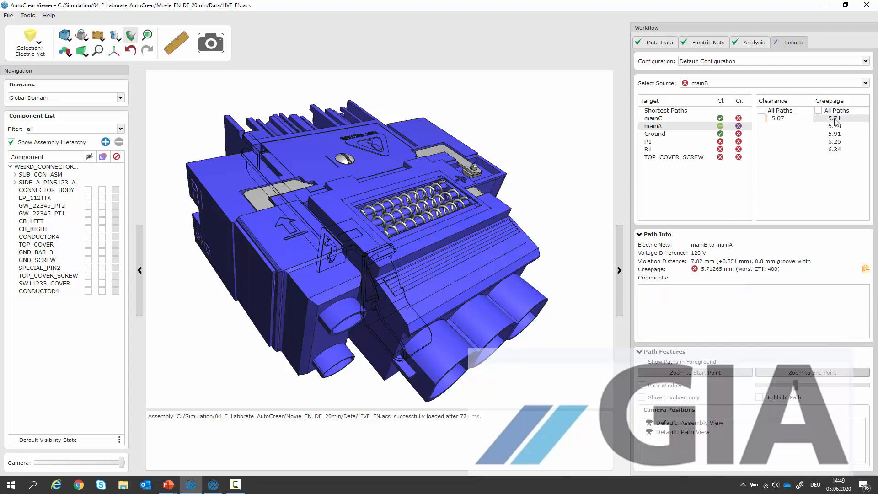
{"action": "left_click", "coordinate": [773, 402]}
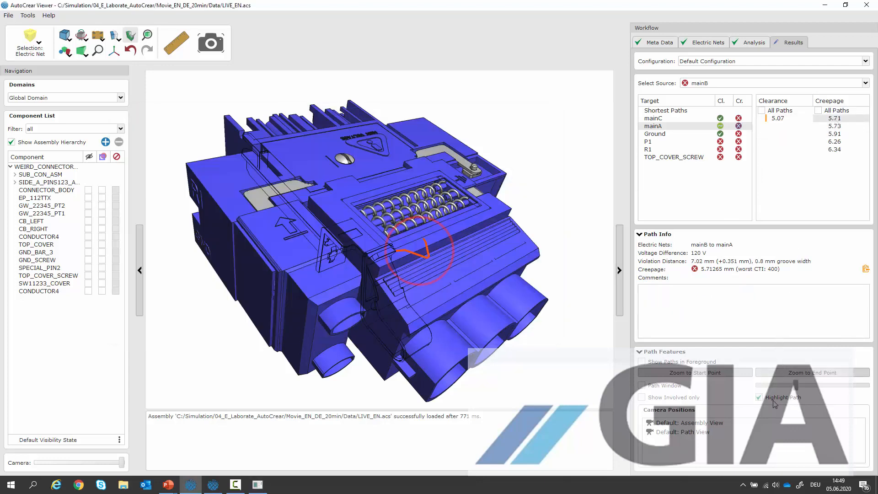
{"action": "left_click", "coordinate": [665, 387]}
{"action": "middle_click_drag", "start_coordinate": [442, 274], "coordinate": [541, 284]}
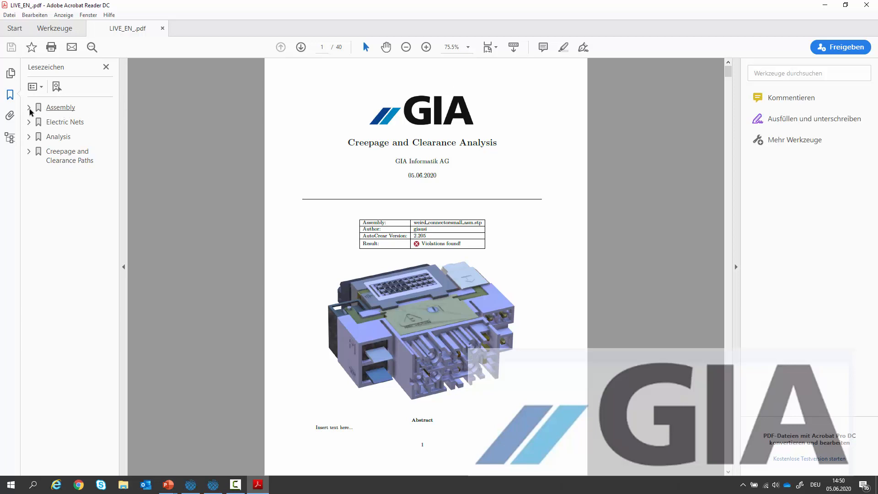
Review the Electric Nets, Part List, Settings, Standard Table and Analysis Summary sections of the LIVE_EN_ PDF report
{"action": "left_click", "coordinate": [29, 123]}
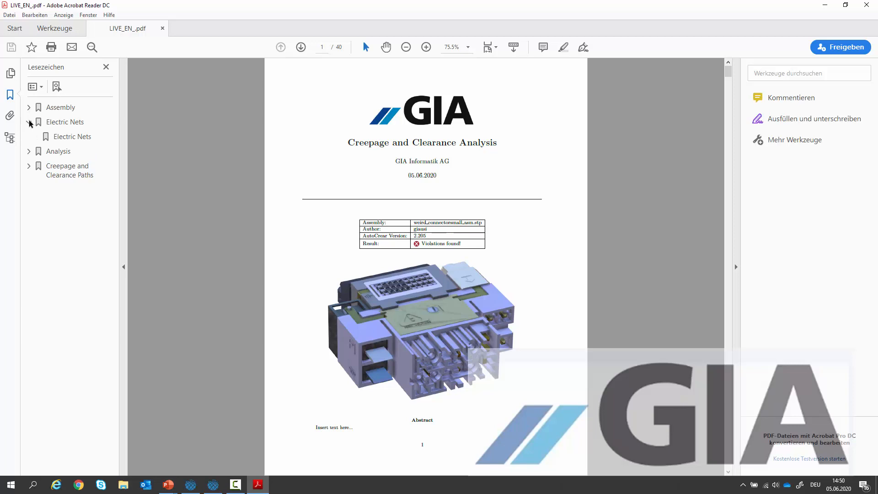
{"action": "left_click", "coordinate": [62, 139]}
{"action": "left_click", "coordinate": [29, 107]}
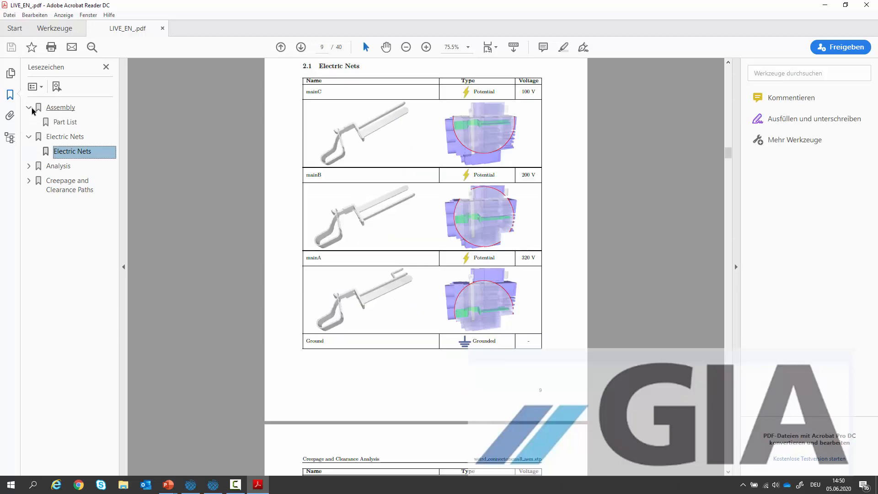
{"action": "left_click", "coordinate": [57, 124]}
{"action": "left_click", "coordinate": [29, 166]}
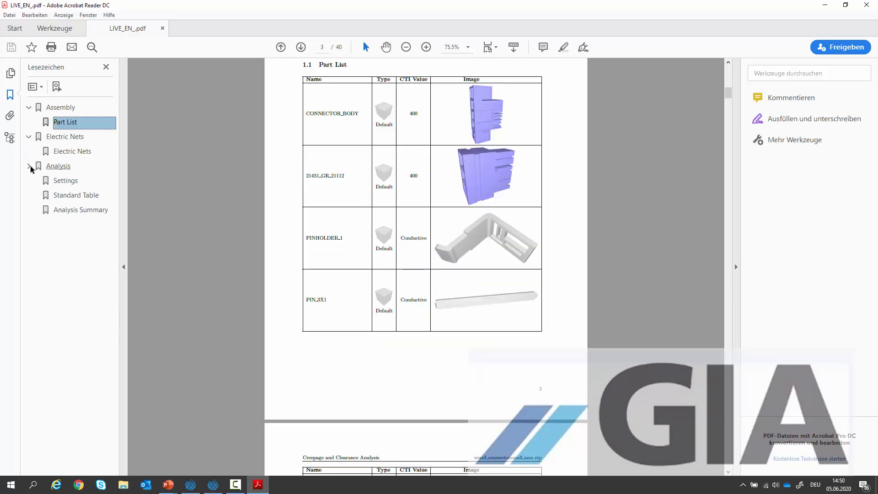
{"action": "left_click", "coordinate": [60, 182]}
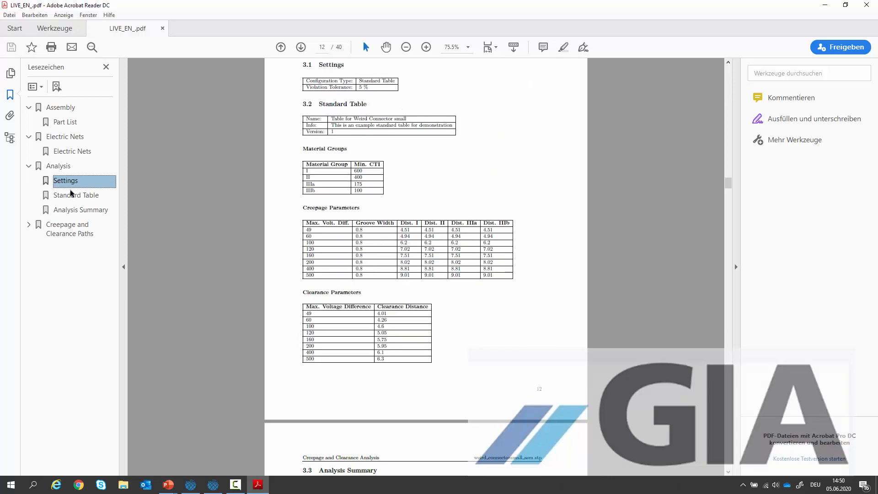
{"action": "left_click", "coordinate": [72, 196]}
{"action": "left_click", "coordinate": [85, 210]}
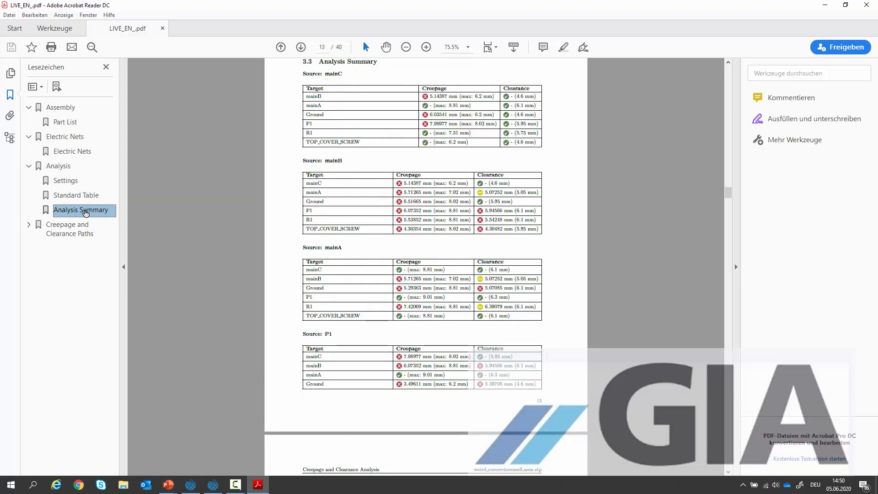
Review the mainB to mainA creepage paths and the clearance comment in the report, and collapse the Analysis and path bookmarks
{"action": "left_click", "coordinate": [29, 225]}
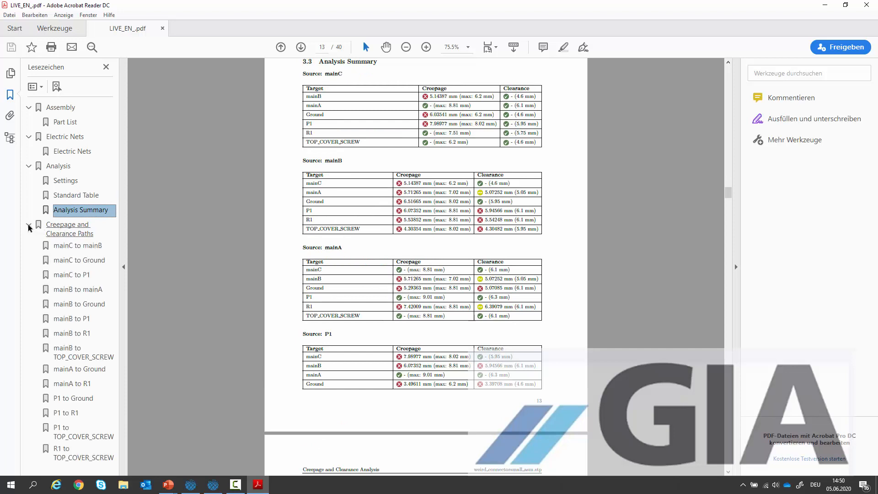
{"action": "left_click", "coordinate": [72, 291]}
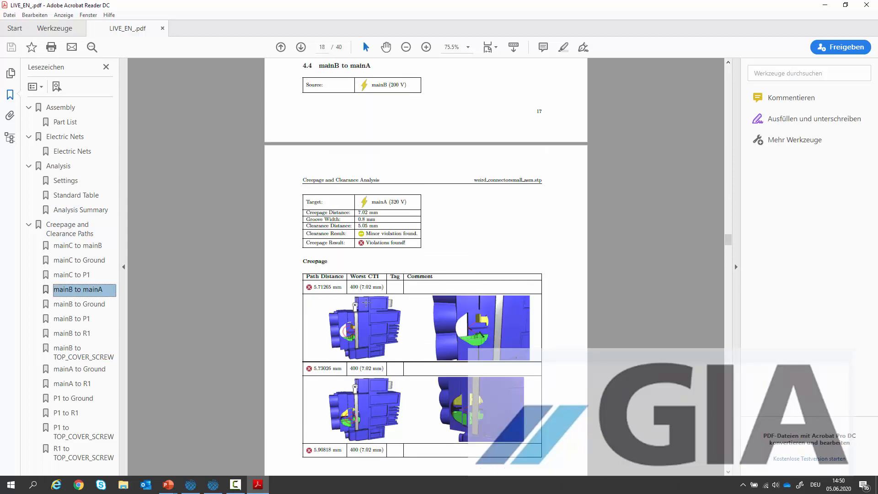
{"action": "scroll", "coordinate": [366, 302], "scroll_direction": "down", "scroll_amount": 10}
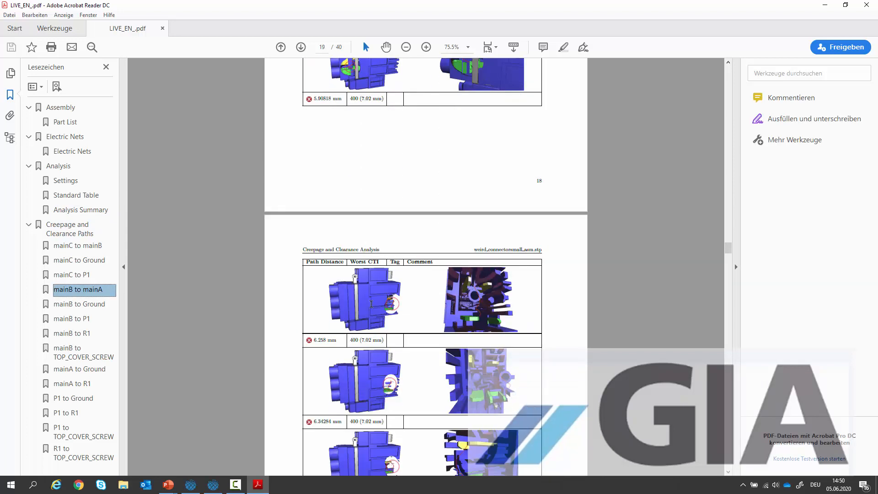
{"action": "scroll", "coordinate": [371, 305], "scroll_direction": "down", "scroll_amount": 3}
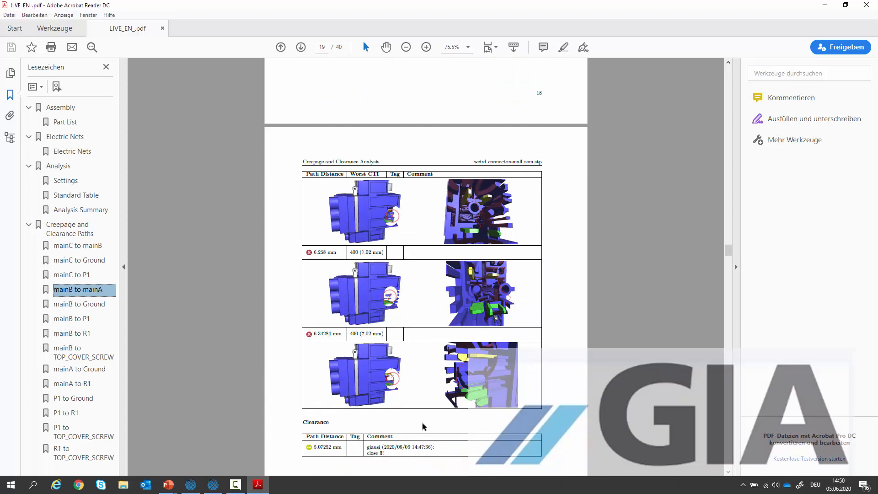
{"action": "left_click", "coordinate": [29, 224]}
{"action": "left_click", "coordinate": [30, 166]}
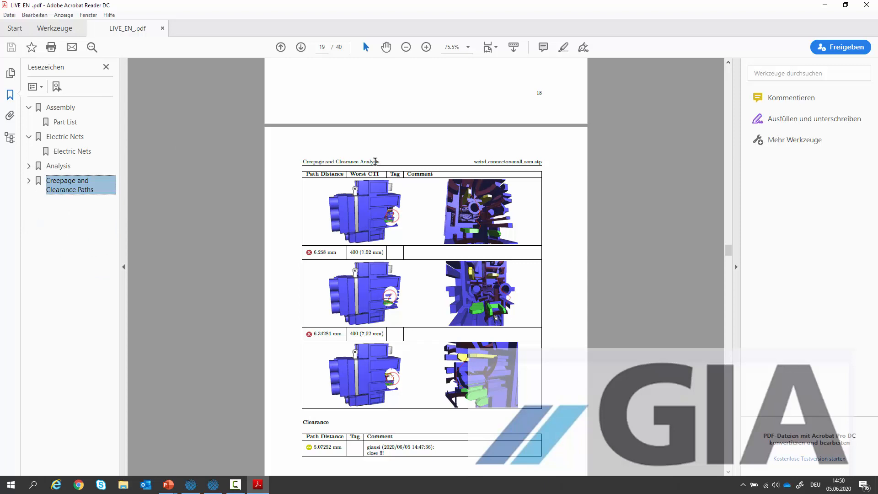
Switch to AutoCrear and unlock the meta data for modification, accepting the removal of all computations and domains
{"action": "left_click", "coordinate": [826, 6]}
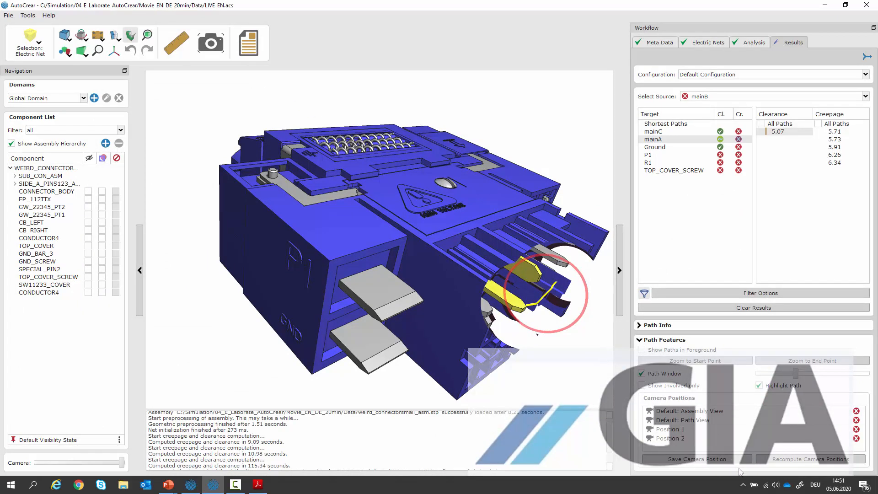
{"action": "left_click", "coordinate": [666, 43]}
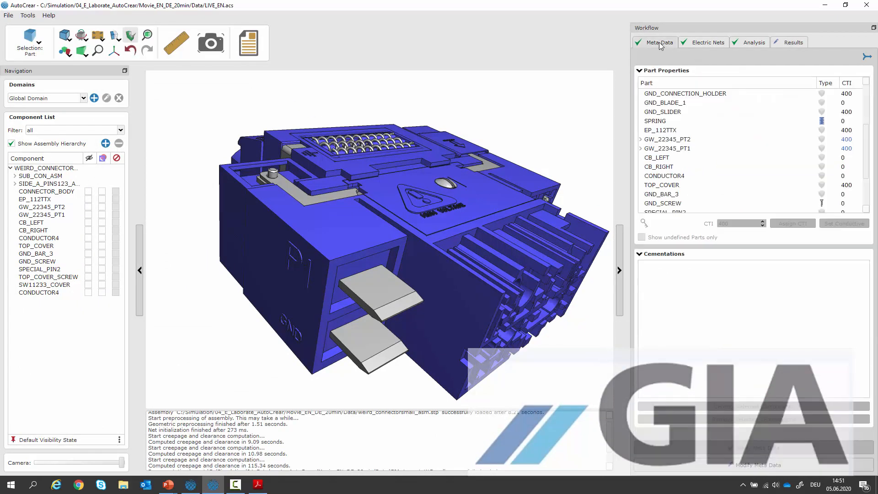
{"action": "left_click", "coordinate": [762, 470]}
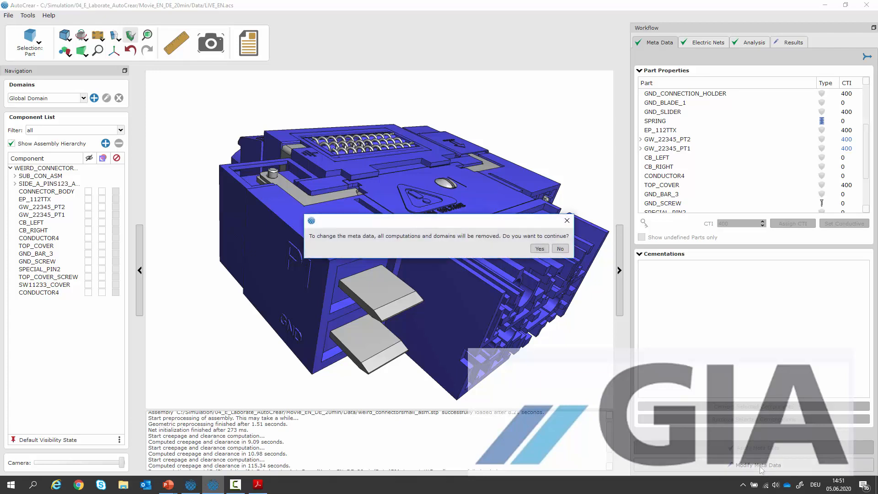
{"action": "key", "text": "Return"}
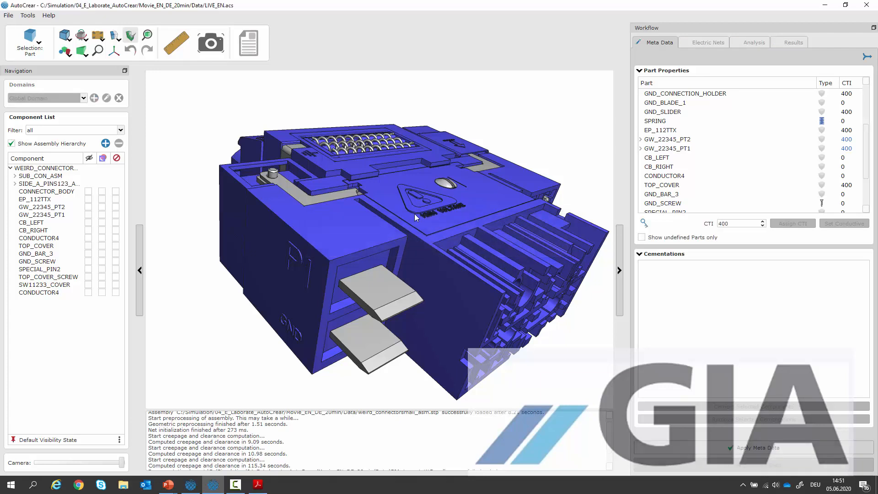
Add a PCB to the session from the odb++ directory in the Data folder
{"action": "left_click", "coordinate": [9, 15]}
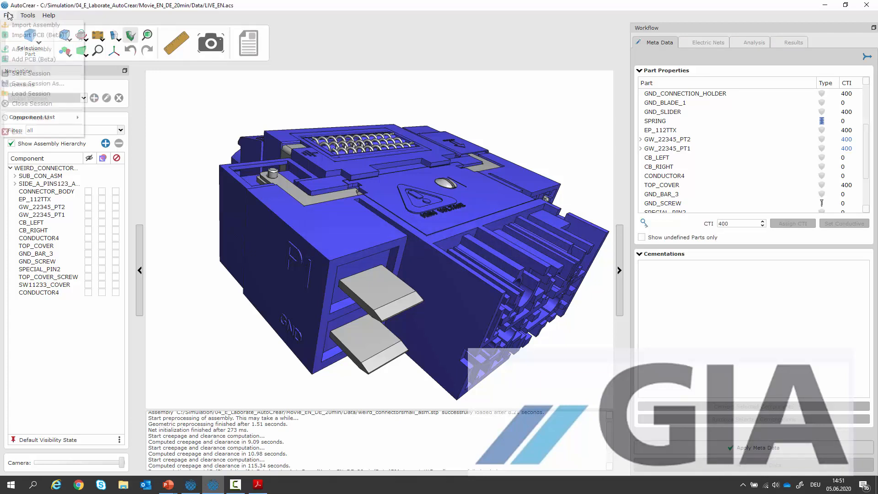
{"action": "left_click", "coordinate": [33, 60]}
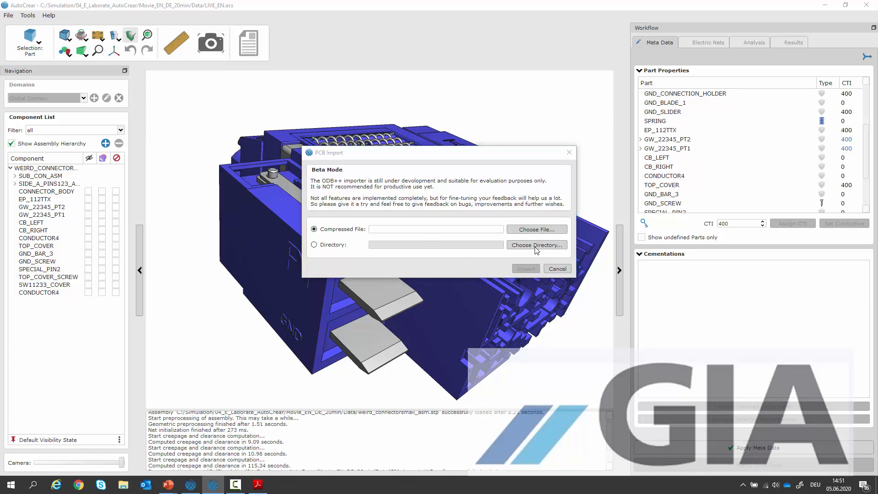
{"action": "left_click", "coordinate": [537, 246]}
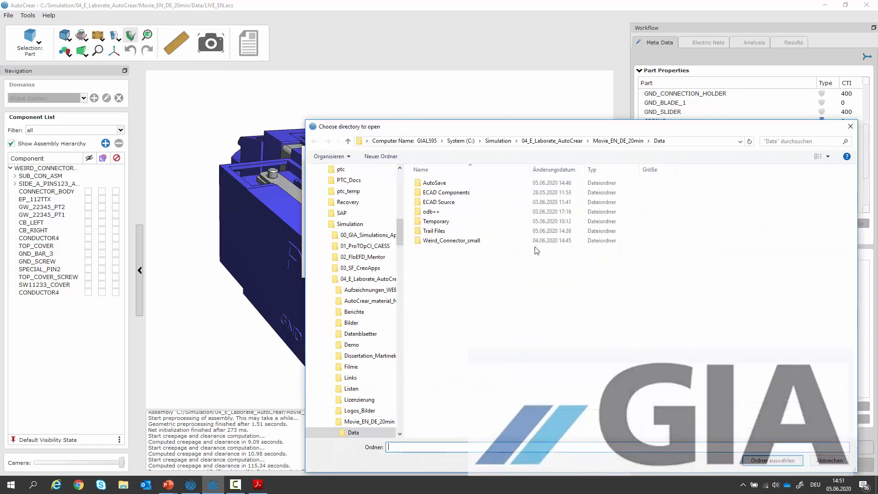
{"action": "left_click", "coordinate": [441, 212]}
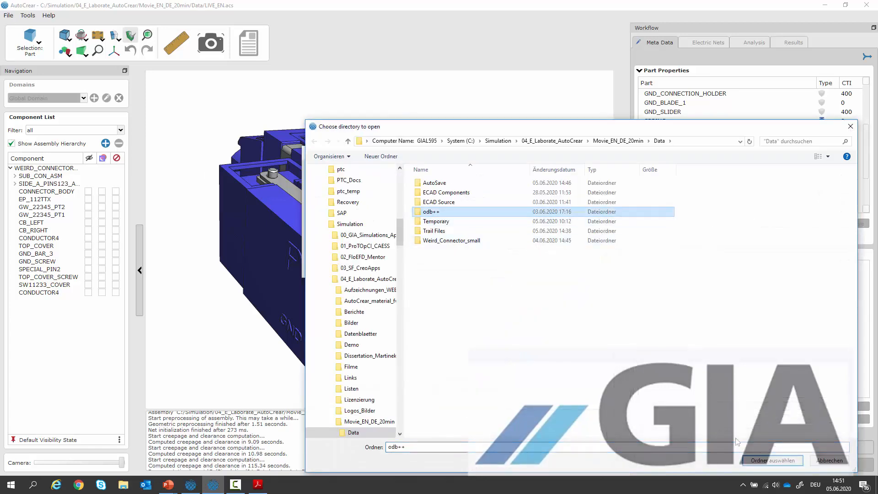
{"action": "left_click", "coordinate": [769, 461]}
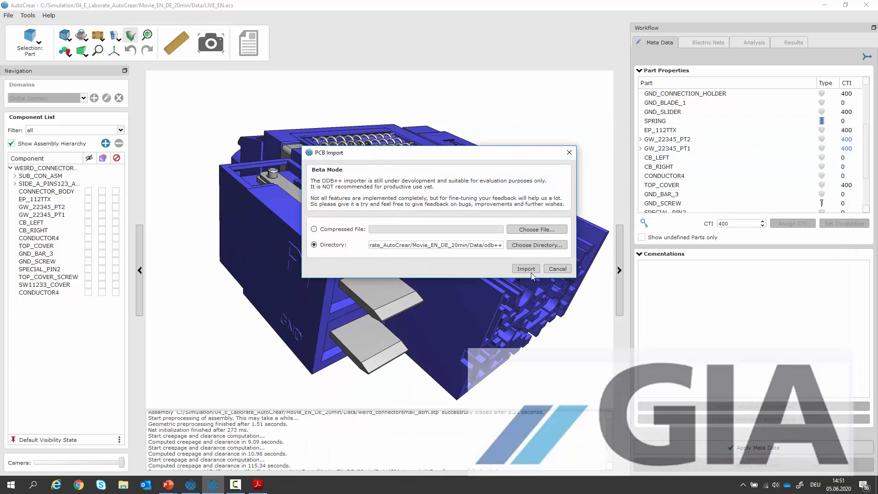
{"action": "left_click", "coordinate": [527, 269]}
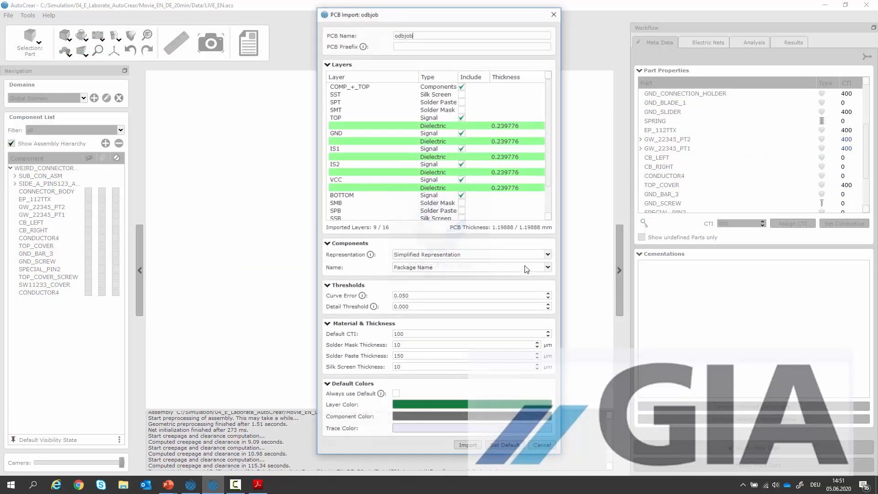
Set the component representation to Detailed Representation and import the odbjob board
{"action": "left_click", "coordinate": [456, 256]}
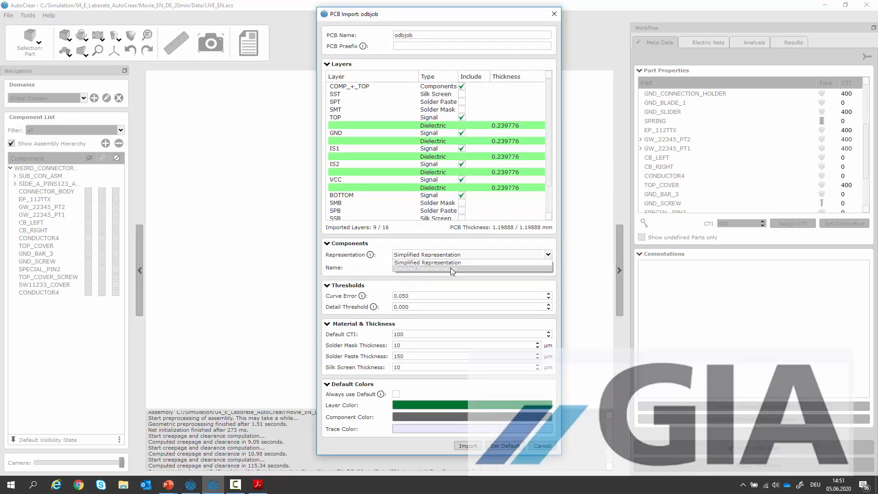
{"action": "left_click", "coordinate": [453, 270]}
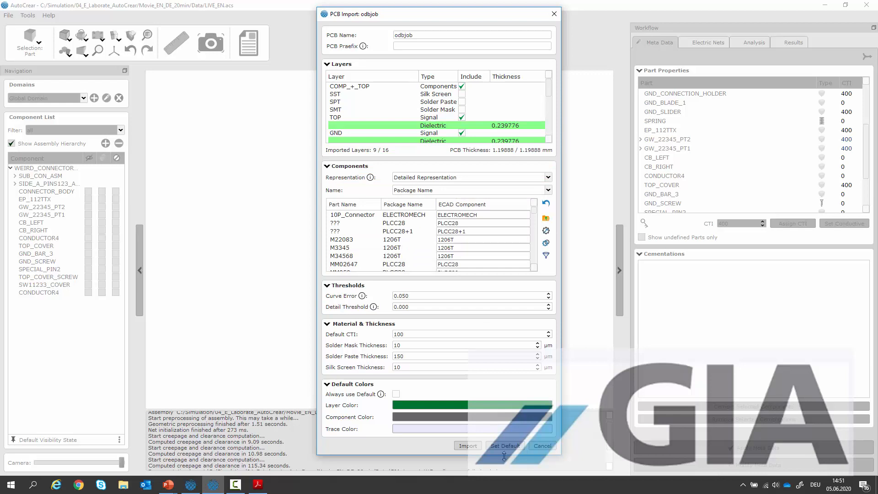
{"action": "left_click", "coordinate": [474, 446]}
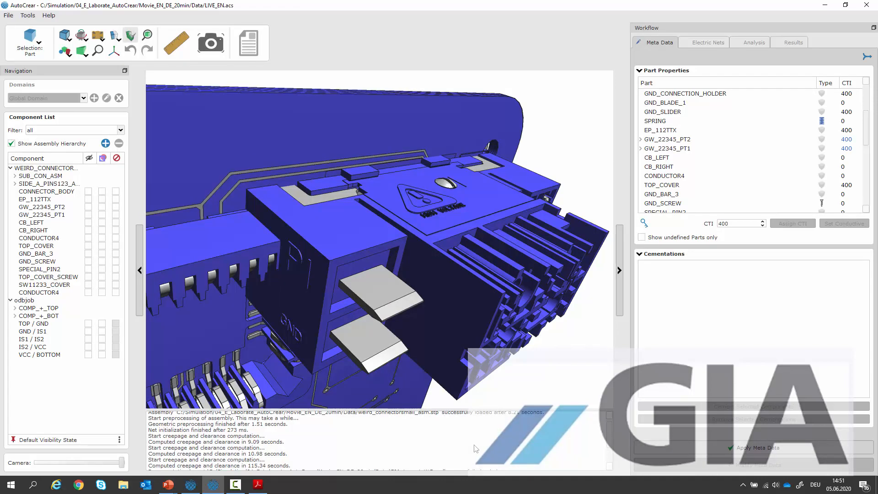
Select the imported PCB as a whole assembly and start aligning it
{"action": "scroll", "coordinate": [468, 277], "scroll_direction": "down", "scroll_amount": 3}
{"action": "middle_click_drag", "start_coordinate": [463, 213], "coordinate": [402, 305]}
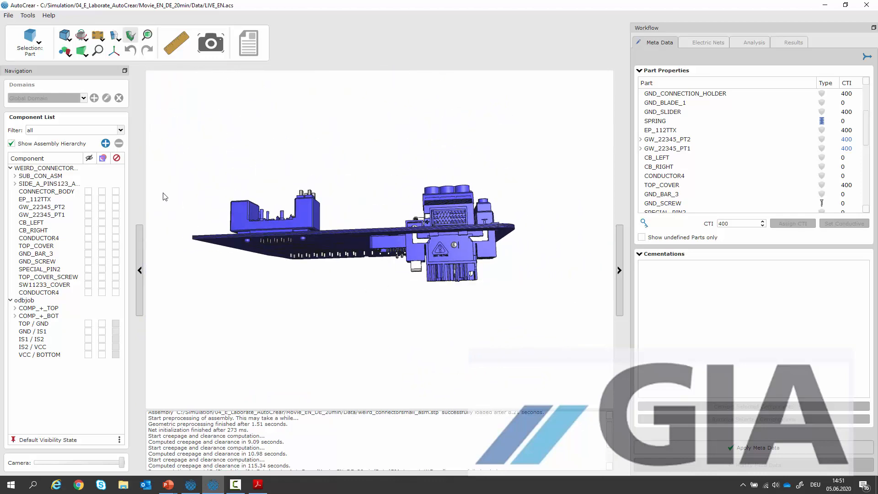
{"action": "key", "text": "a"}
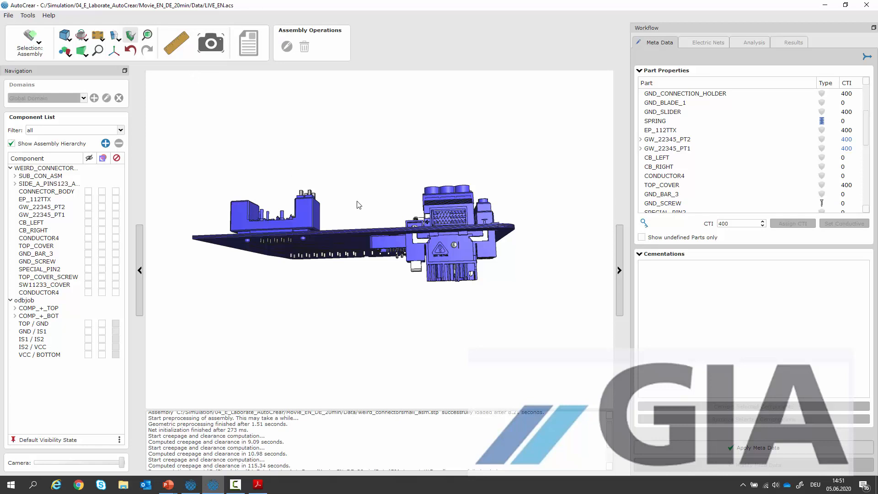
{"action": "middle_click_drag", "start_coordinate": [359, 204], "coordinate": [345, 273]}
{"action": "left_click", "coordinate": [345, 272]}
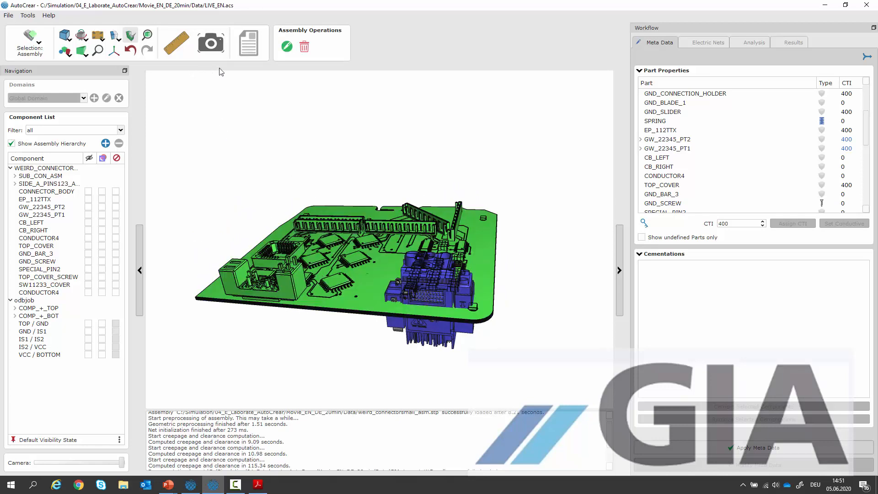
{"action": "left_click", "coordinate": [289, 49]}
{"action": "scroll", "coordinate": [542, 310], "scroll_direction": "up", "scroll_amount": 5}
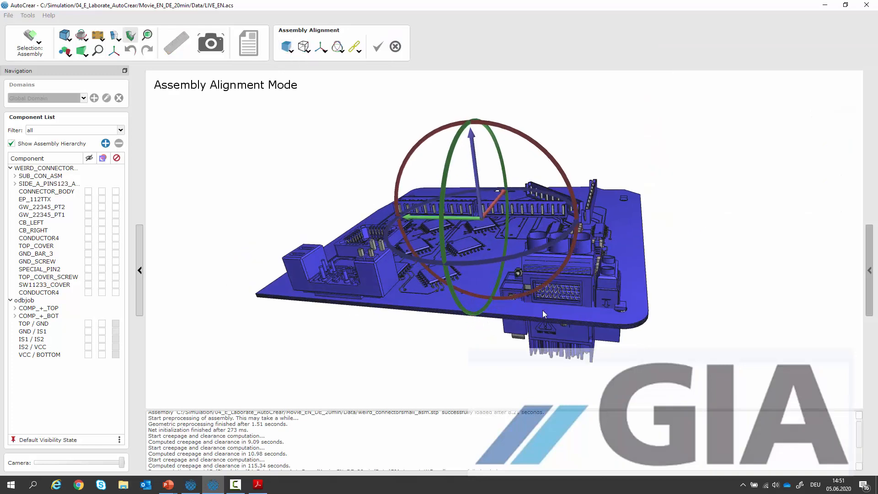
{"action": "scroll", "coordinate": [496, 295], "scroll_direction": "up", "scroll_amount": 1}
Start a coincident alignment and pick a corner vertex inside the board's open connector housing as the item point
{"action": "left_click", "coordinate": [355, 47]}
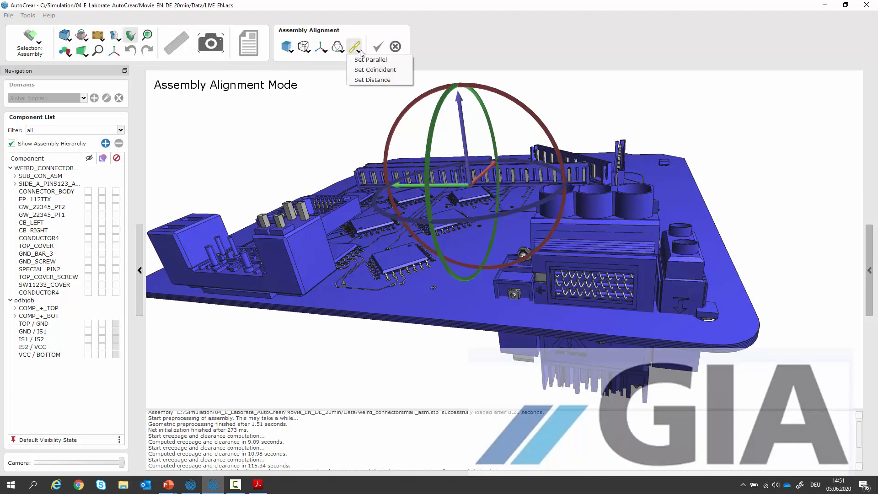
{"action": "left_click", "coordinate": [375, 70]}
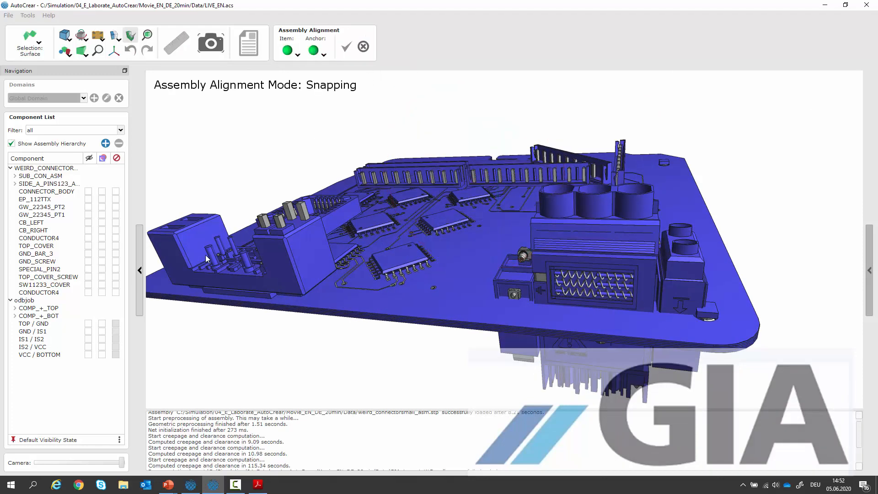
{"action": "scroll", "coordinate": [192, 269], "scroll_direction": "up", "scroll_amount": 5}
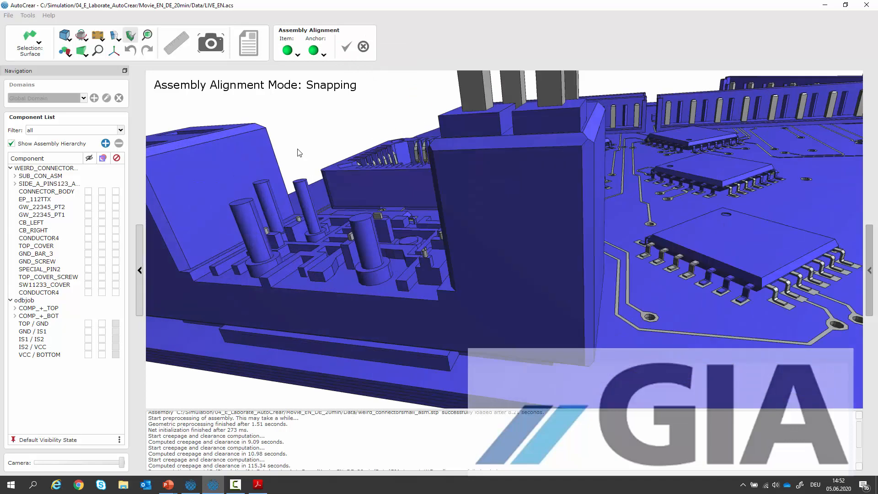
{"action": "left_click", "coordinate": [287, 51]}
{"action": "left_click", "coordinate": [190, 272]}
Pick the tip vertex of the connector assembly's outermost rib as the anchor, and apply the coincident alignment to the PCB
{"action": "left_click", "coordinate": [313, 51]}
{"action": "scroll", "coordinate": [236, 174], "scroll_direction": "down", "scroll_amount": 5}
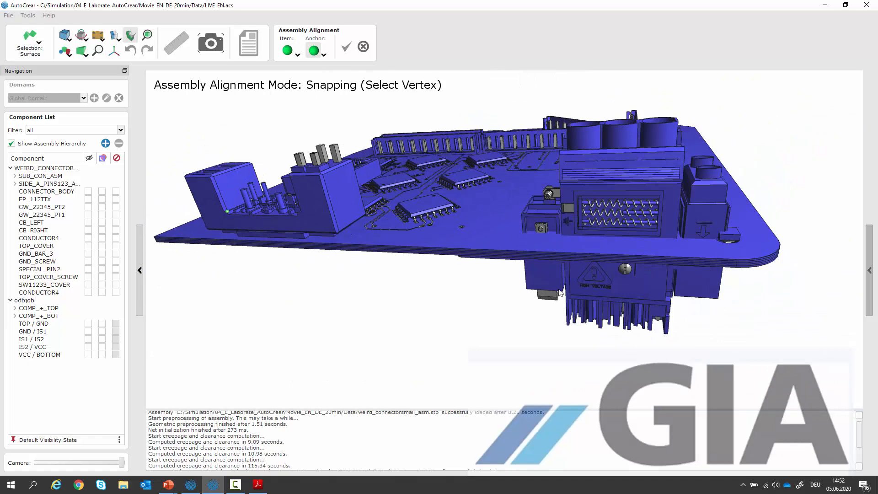
{"action": "scroll", "coordinate": [561, 294], "scroll_direction": "up", "scroll_amount": 8}
{"action": "scroll", "coordinate": [484, 362], "scroll_direction": "down", "scroll_amount": 3}
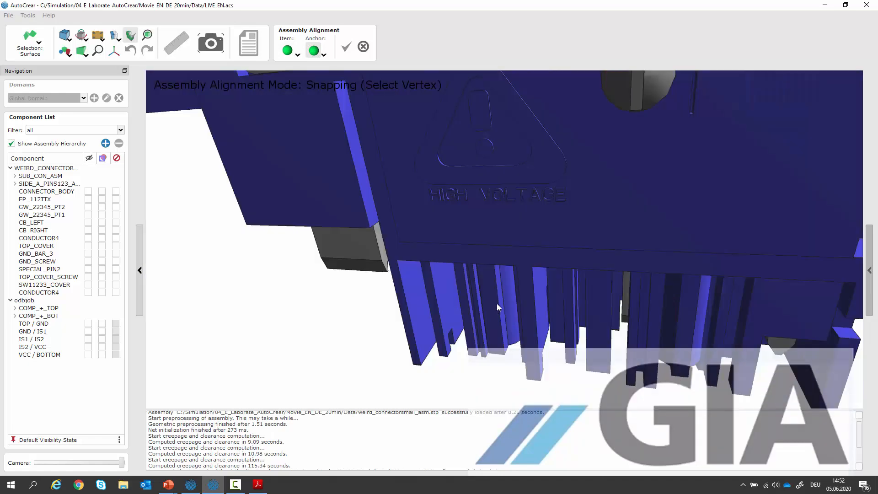
{"action": "left_click", "coordinate": [421, 364]}
{"action": "left_click", "coordinate": [346, 47]}
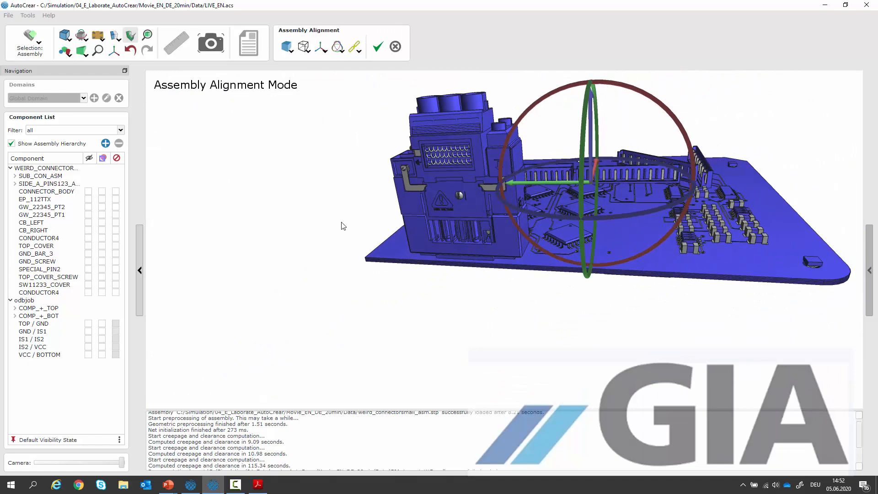
{"action": "left_click", "coordinate": [379, 45]}
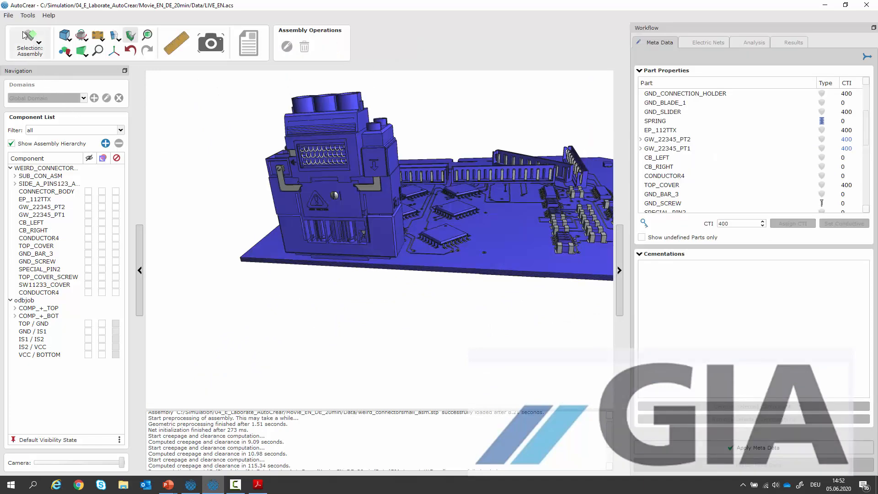
Add the frame assembly IPC3_FRAME_ASM from the Data folder to the session
{"action": "left_click", "coordinate": [9, 16]}
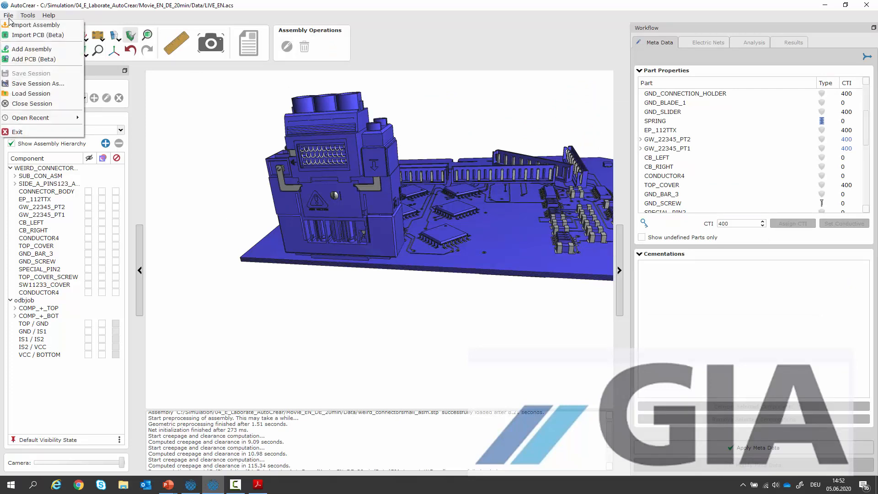
{"action": "left_click", "coordinate": [33, 51]}
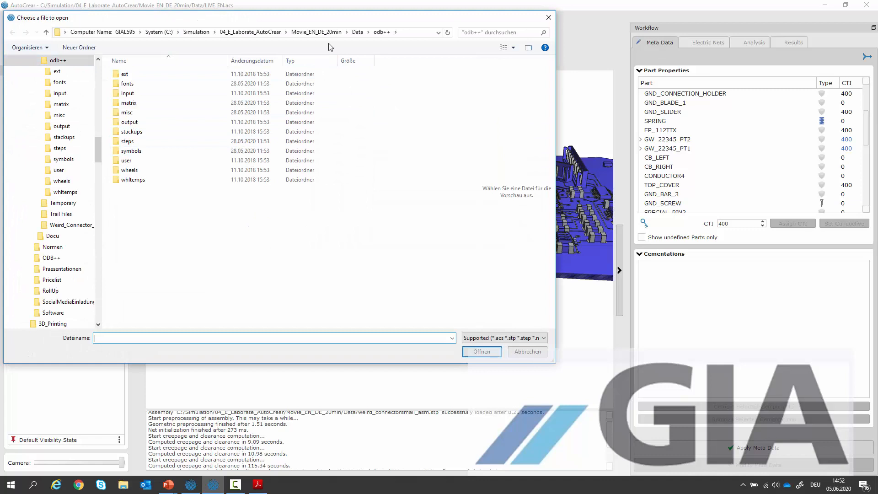
{"action": "left_click", "coordinate": [357, 32]}
{"action": "double_click", "coordinate": [151, 143]}
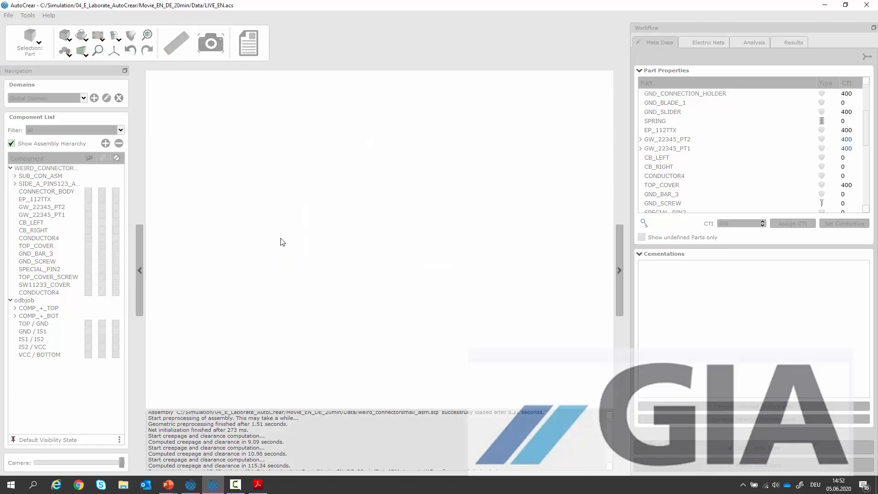
{"action": "scroll", "coordinate": [591, 327], "scroll_direction": "down", "scroll_amount": 1}
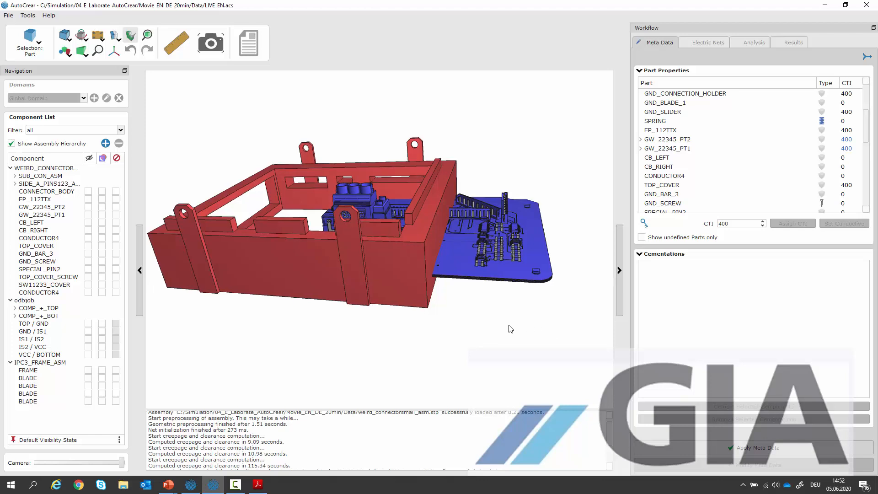
Align the frame assembly with the board and connector by a relative position offset of 5.13, -61.2 and -18.5, and apply the alignment
{"action": "left_click", "coordinate": [394, 287]}
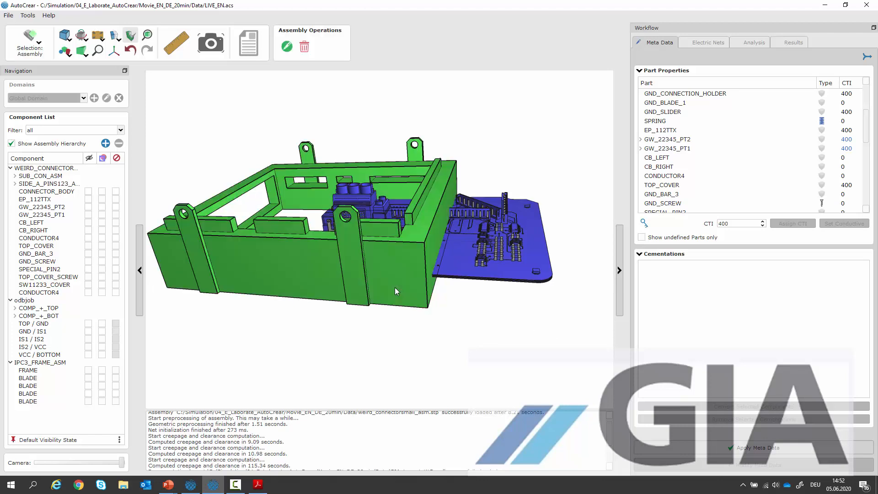
{"action": "left_click", "coordinate": [287, 46]}
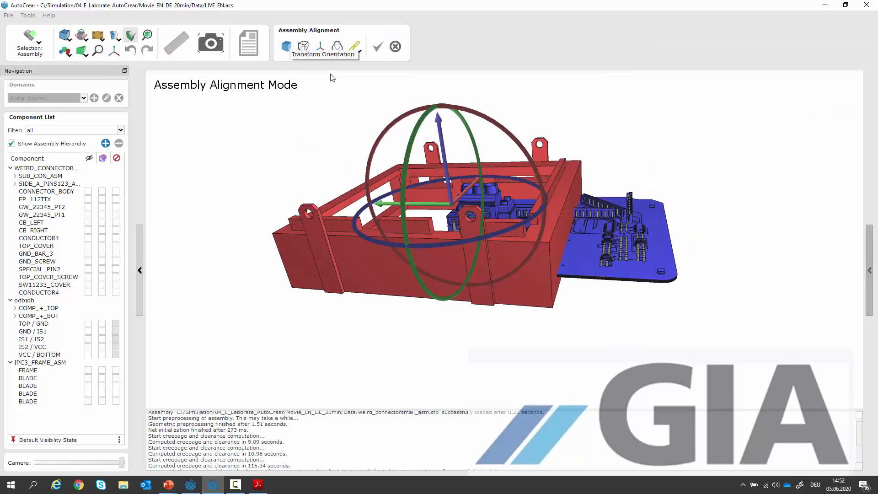
{"action": "left_click", "coordinate": [322, 47]}
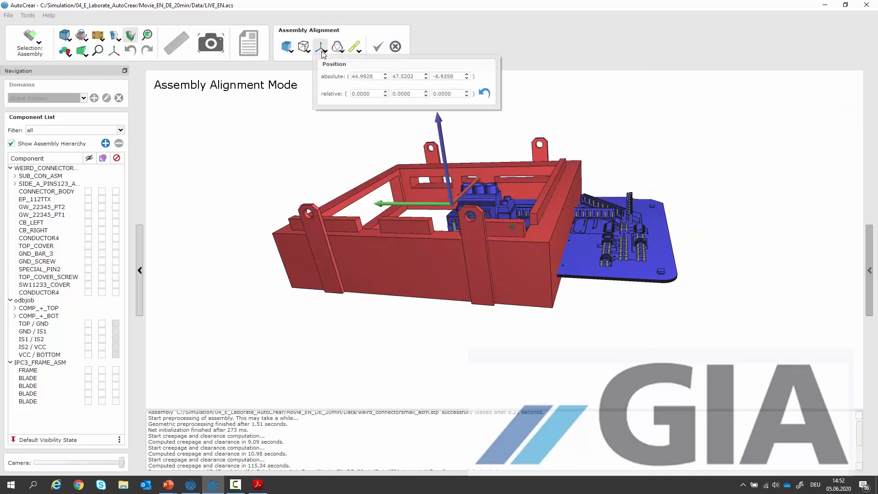
{"action": "double_click", "coordinate": [365, 93]}
{"action": "type", "text": "5.15"}
{"action": "key", "text": "Tab"}
{"action": "type", "text": "-50.2"}
{"action": "key", "text": "Tab"}
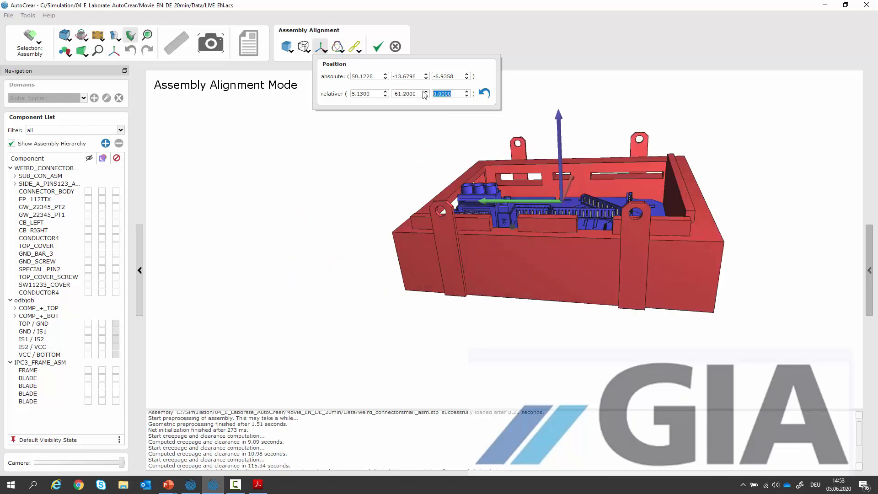
{"action": "type", "text": "-18.5"}
{"action": "left_click", "coordinate": [426, 121]}
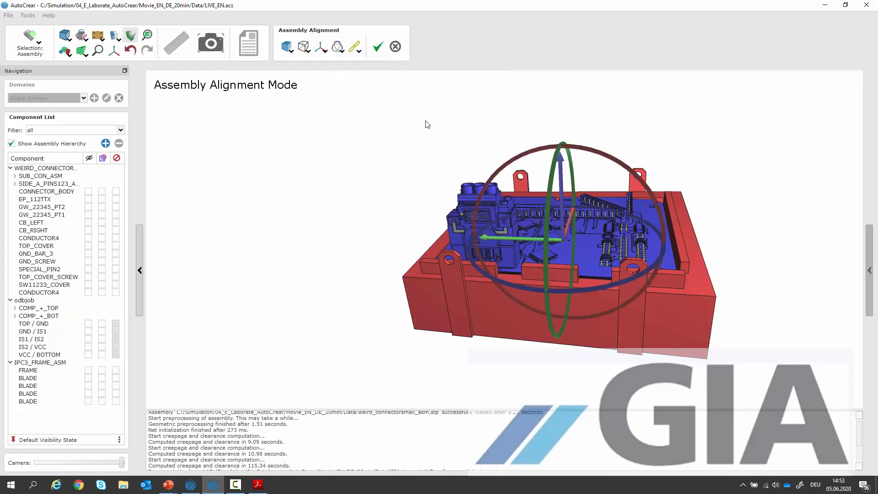
{"action": "left_click", "coordinate": [378, 46]}
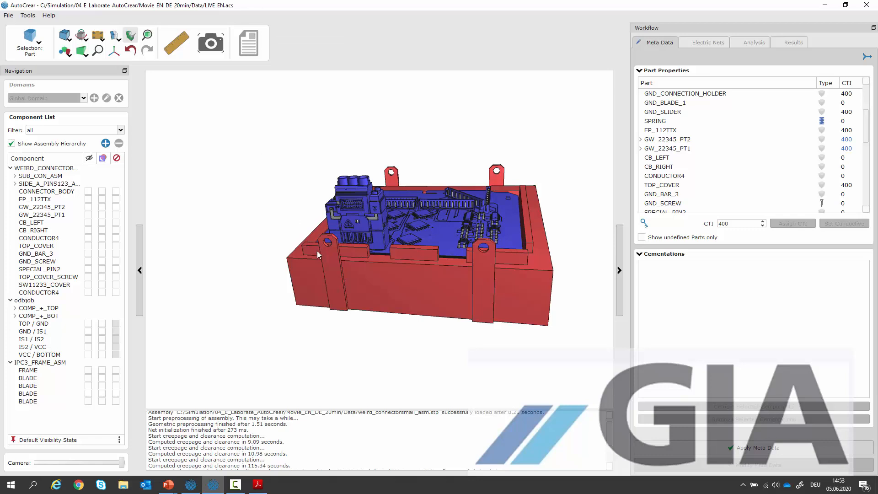
Set the frame's BLADE parts as conductive
{"action": "left_click", "coordinate": [329, 256]}
{"action": "right_click", "coordinate": [329, 256]}
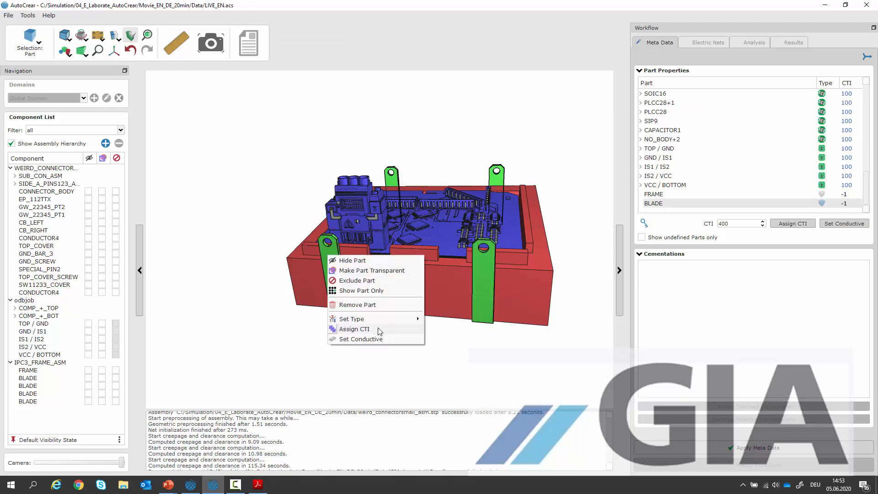
{"action": "left_click", "coordinate": [373, 339]}
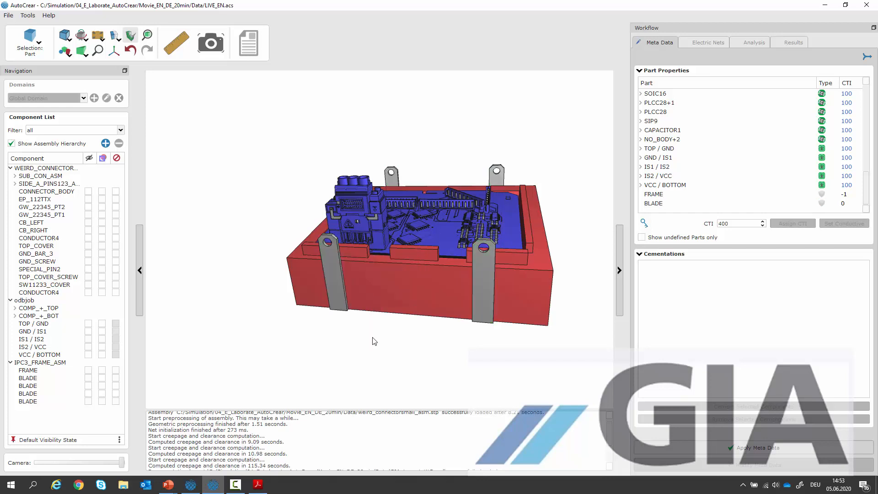
Assign a CTI of 400 to the FRAME part
{"action": "left_click", "coordinate": [388, 304]}
{"action": "right_click", "coordinate": [388, 304]}
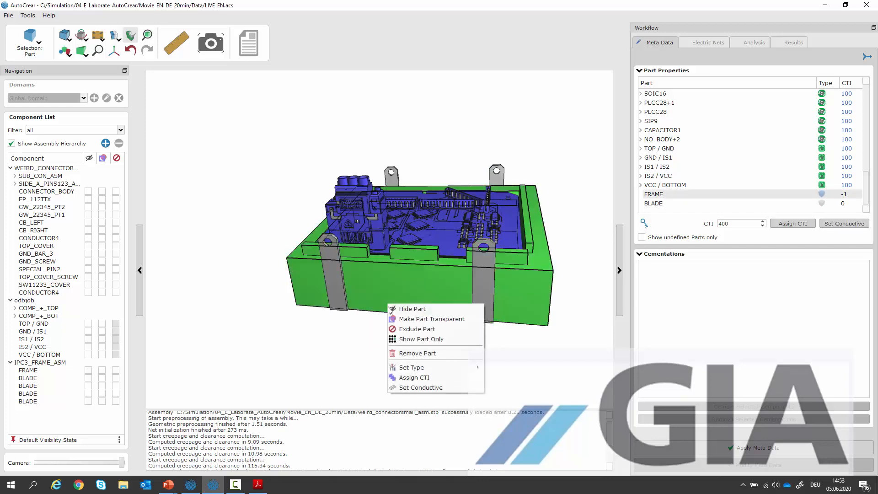
{"action": "left_click", "coordinate": [425, 378]}
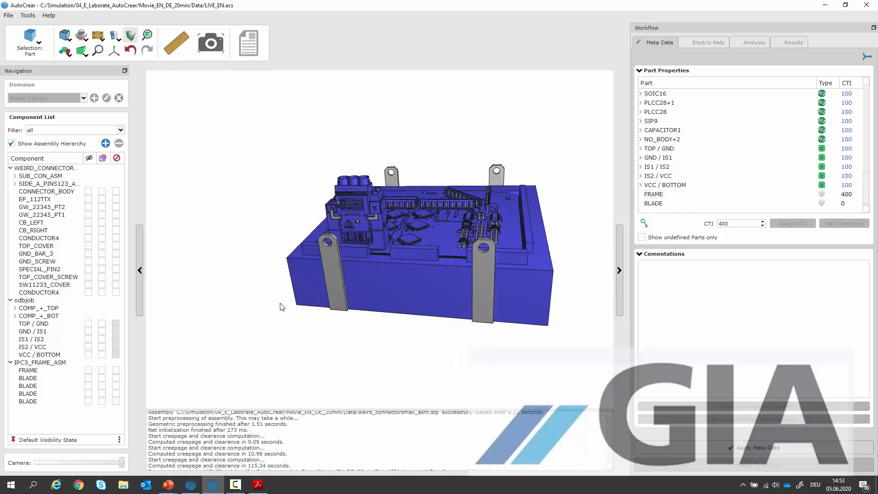
Apply the meta data of the complete assembly to proceed to the electric nets
{"action": "left_click_drag", "start_coordinate": [283, 306], "coordinate": [545, 198]}
{"action": "scroll", "coordinate": [528, 194], "scroll_direction": "up", "scroll_amount": 3}
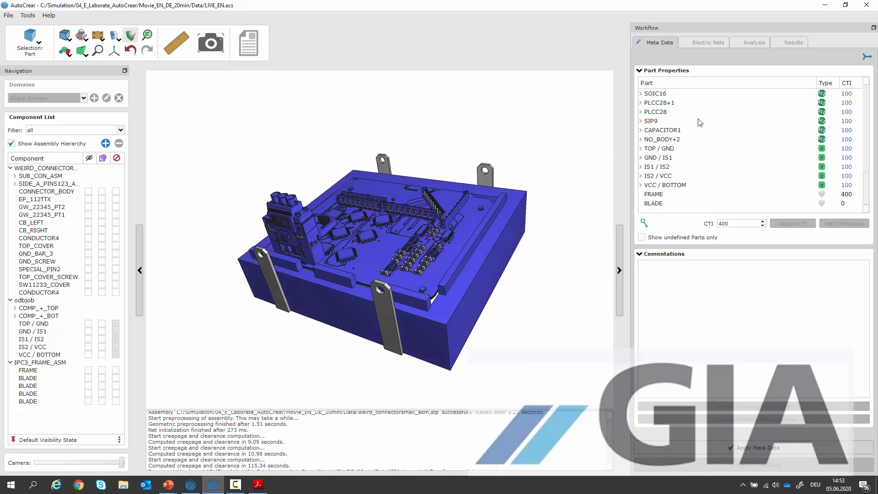
{"action": "left_click", "coordinate": [774, 447]}
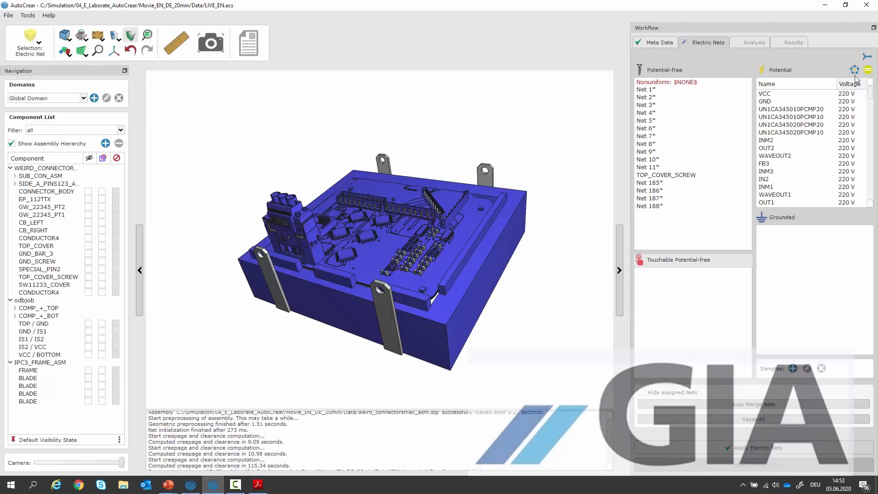
Import the net configuration from the Zuken RUF file ipc_a_3b.ruf
{"action": "left_click", "coordinate": [867, 56]}
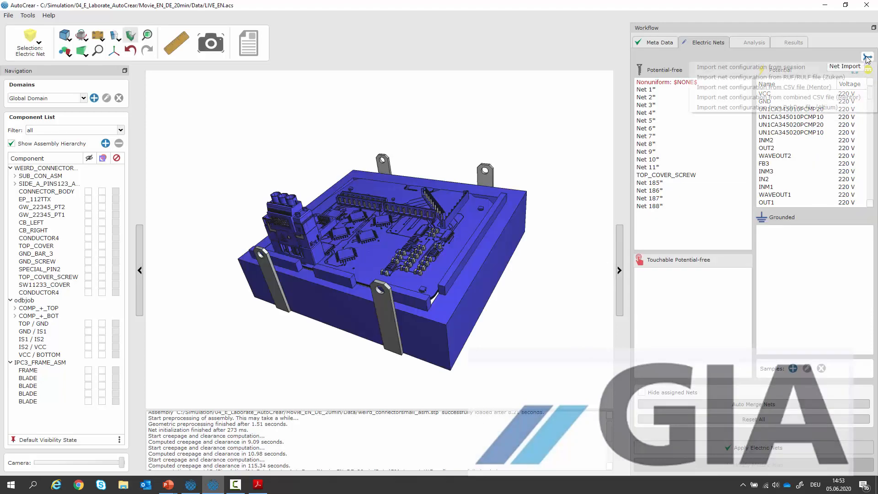
{"action": "left_click", "coordinate": [819, 77]}
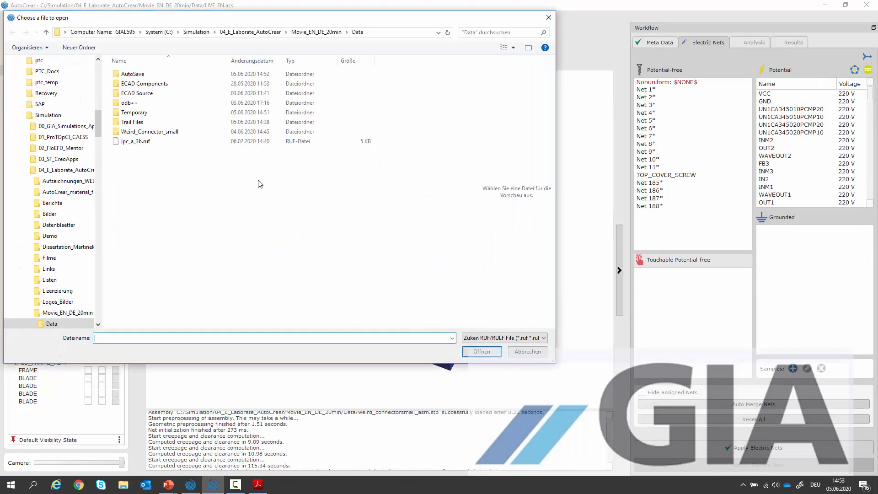
{"action": "double_click", "coordinate": [143, 142]}
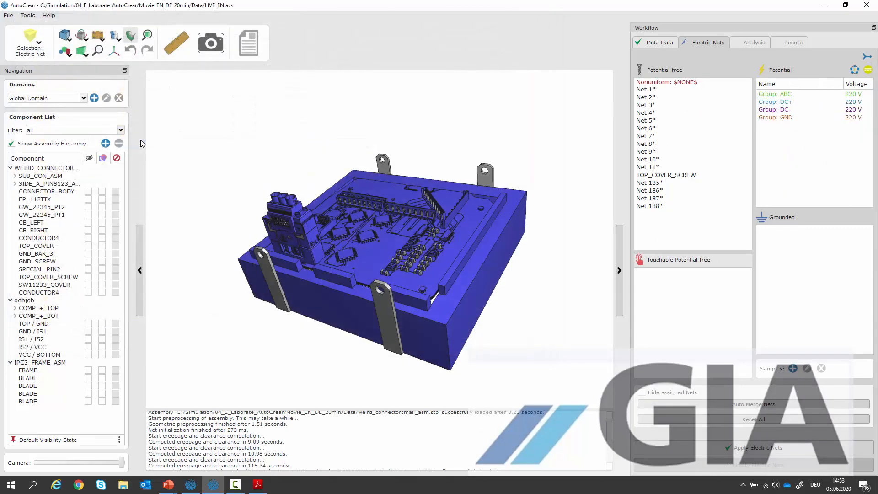
Examine where the net groups ABC, DC+, DC- and GND run on the circuit board by highlighting each group
{"action": "scroll", "coordinate": [433, 232], "scroll_direction": "up", "scroll_amount": 5}
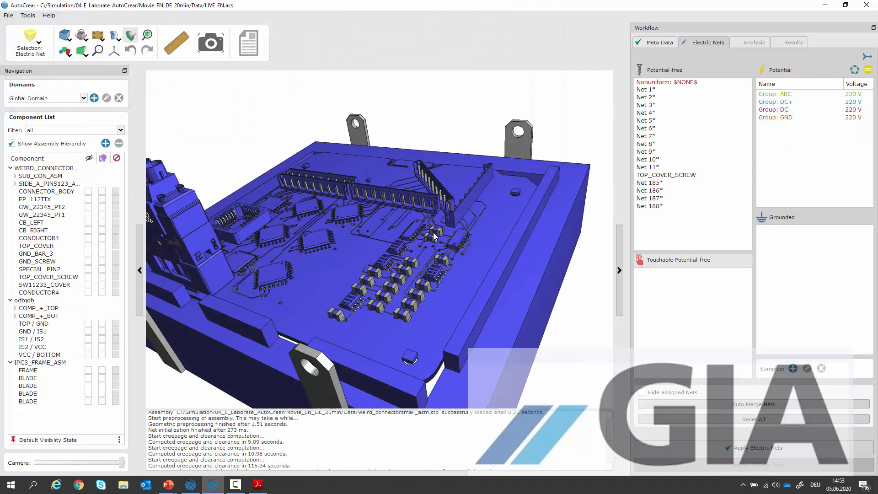
{"action": "left_click", "coordinate": [776, 96]}
{"action": "left_click", "coordinate": [778, 102]}
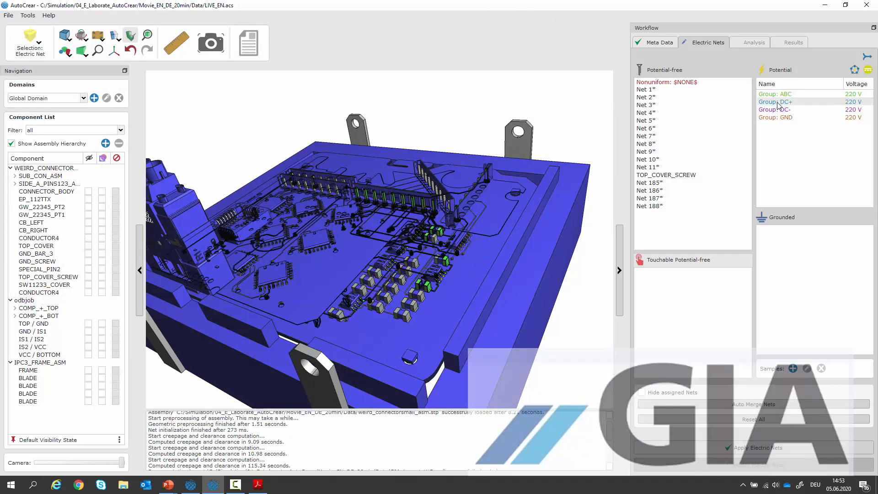
{"action": "left_click", "coordinate": [783, 110]}
{"action": "left_click", "coordinate": [786, 118]}
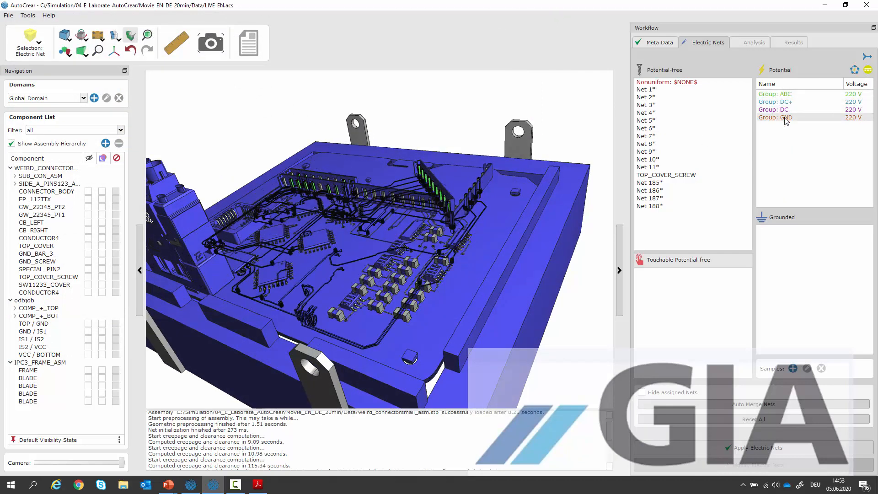
{"action": "scroll", "coordinate": [462, 169], "scroll_direction": "down", "scroll_amount": 3}
{"action": "middle_click_drag", "start_coordinate": [457, 161], "coordinate": [462, 189]}
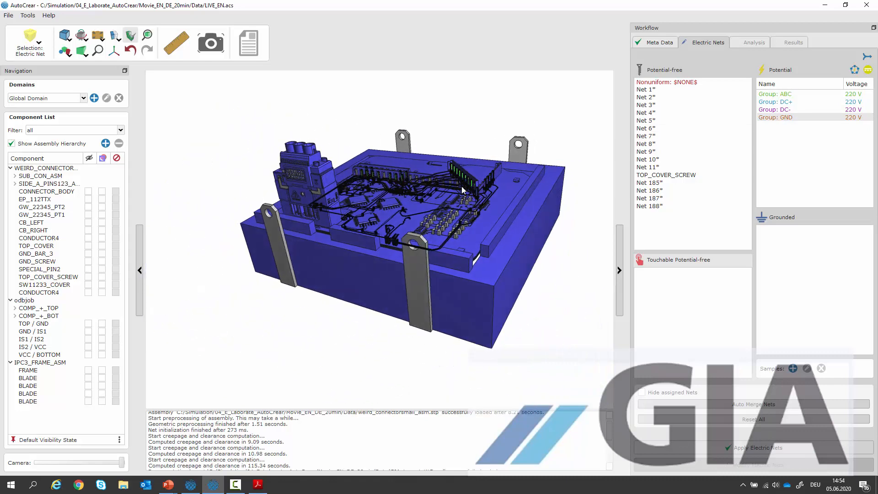
{"action": "scroll", "coordinate": [461, 152], "scroll_direction": "up", "scroll_amount": 1}
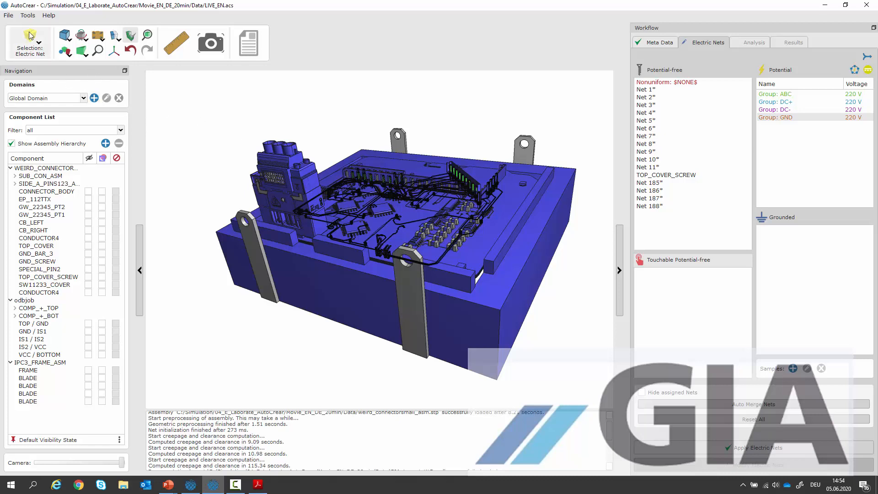
Load the saved WC_PCB session, which combines the connector and the PCB, from the Data folder
{"action": "left_click", "coordinate": [9, 16]}
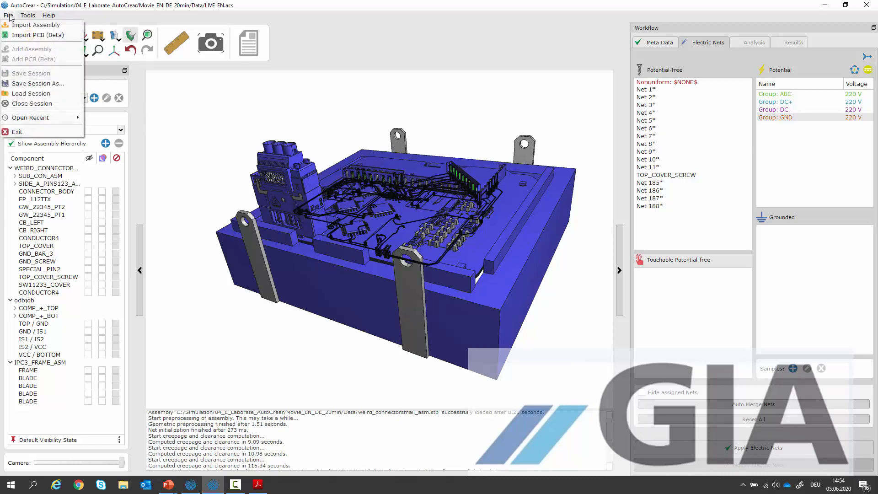
{"action": "left_click", "coordinate": [54, 93]}
{"action": "left_click", "coordinate": [467, 252]}
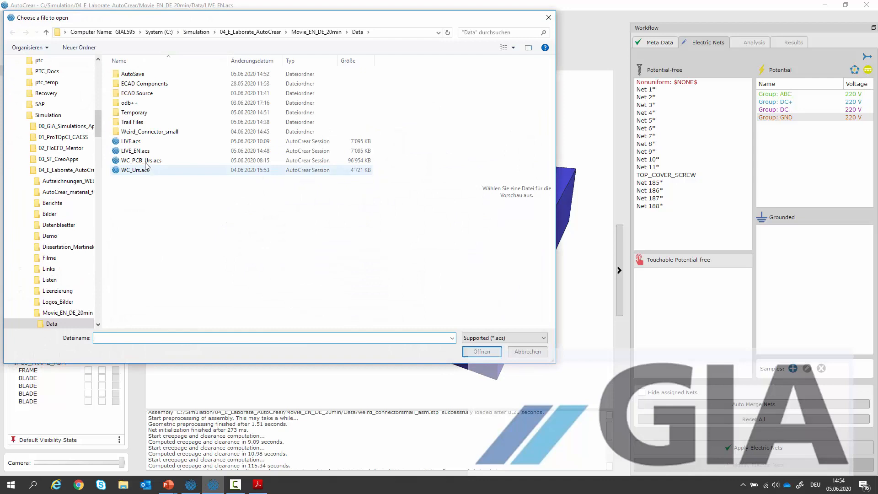
{"action": "double_click", "coordinate": [142, 160]}
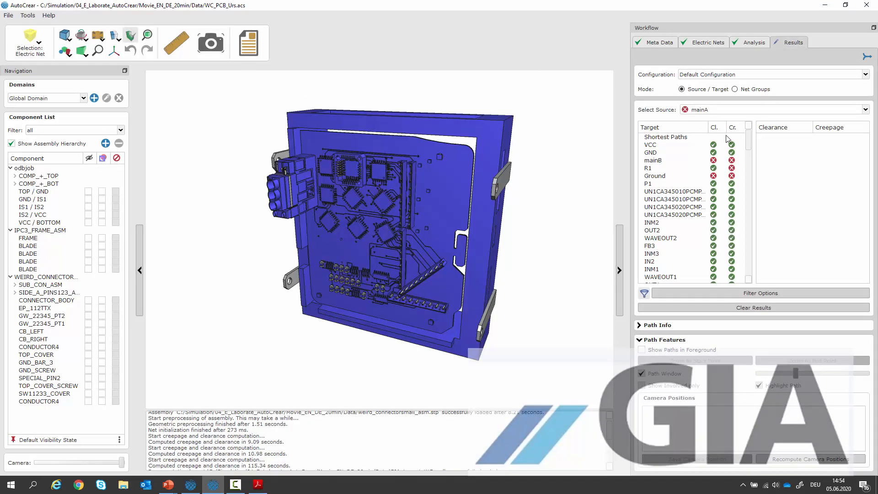
Show the clearance and creepage results from mainA to mainB and examine the paths on the connector from several sides
{"action": "left_click", "coordinate": [689, 161]}
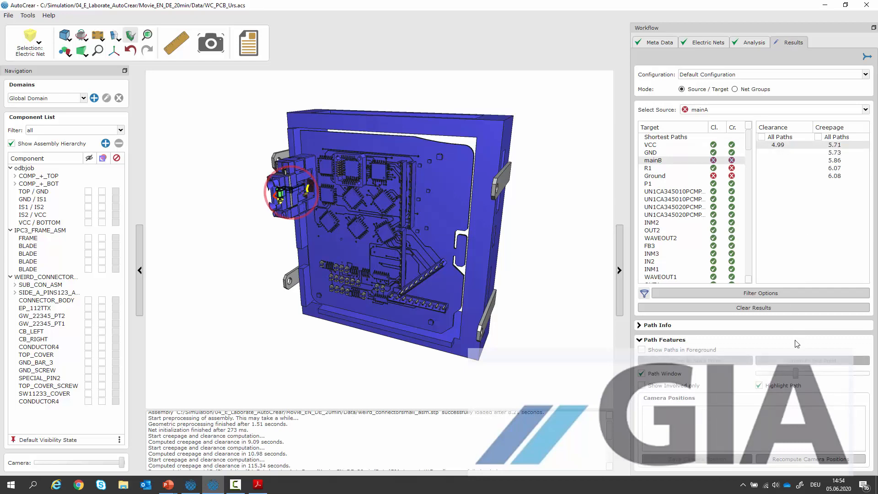
{"action": "middle_click_drag", "start_coordinate": [361, 247], "coordinate": [262, 262]}
{"action": "scroll", "coordinate": [249, 238], "scroll_direction": "up", "scroll_amount": 2}
{"action": "scroll", "coordinate": [247, 238], "scroll_direction": "up", "scroll_amount": 6}
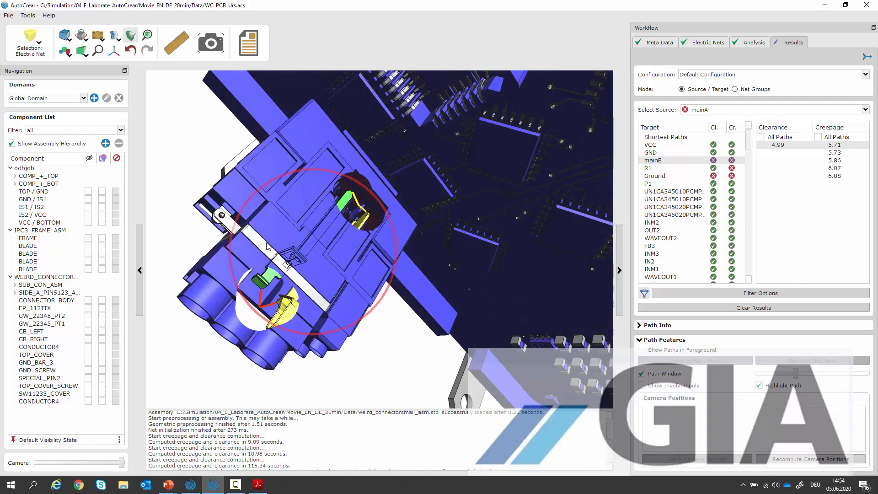
{"action": "middle_click_drag", "start_coordinate": [318, 218], "coordinate": [442, 189]}
{"action": "scroll", "coordinate": [490, 220], "scroll_direction": "up", "scroll_amount": 5}
{"action": "scroll", "coordinate": [477, 245], "scroll_direction": "down", "scroll_amount": 5}
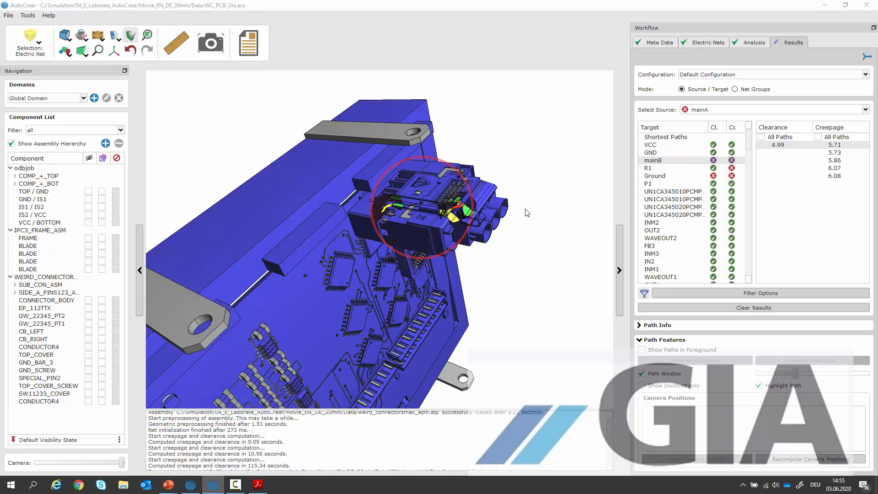
Switch to the running PowerPoint slide show AutoCrear_Highlights.pptx and advance to the Time point on the Benefits slide
{"action": "key", "text": "super+Tab"}
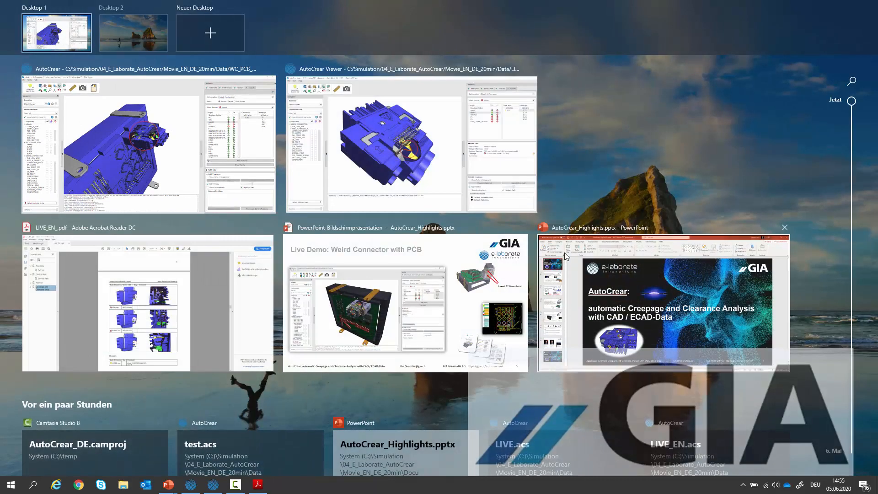
{"action": "left_click", "coordinate": [438, 287]}
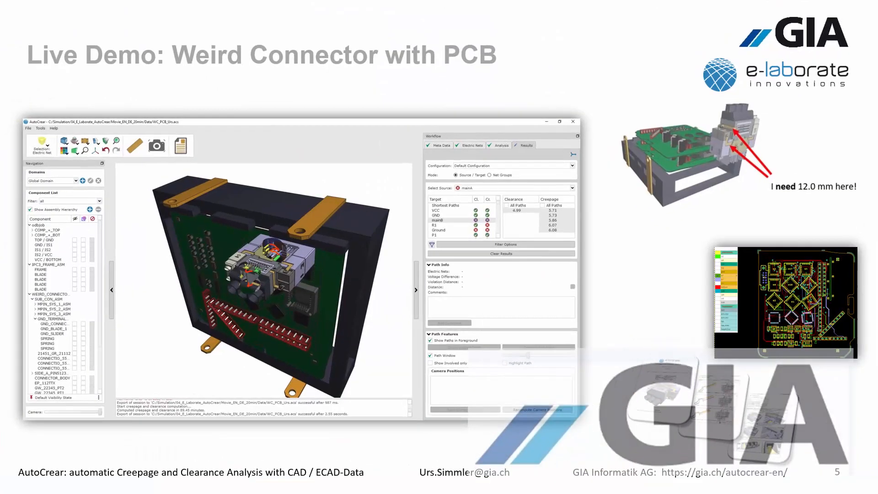
{"action": "key", "text": "Right"}
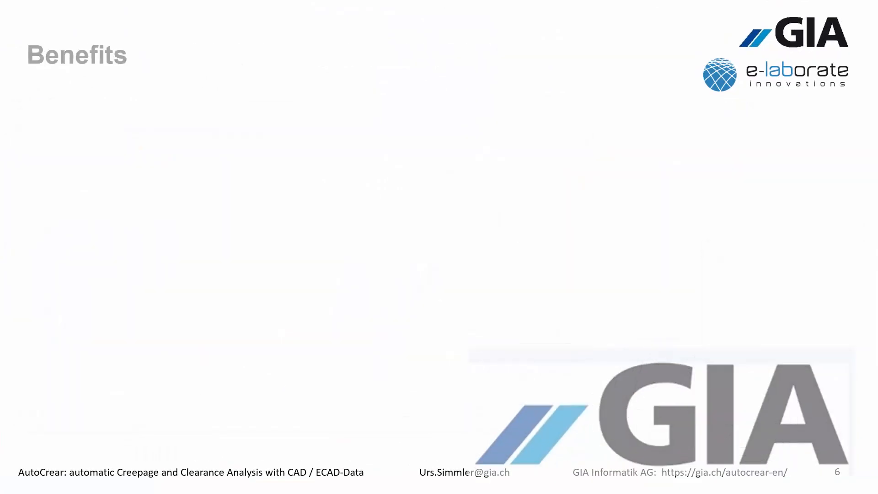
{"action": "key", "text": "Right"}
{"action": "key", "text": "Right"}
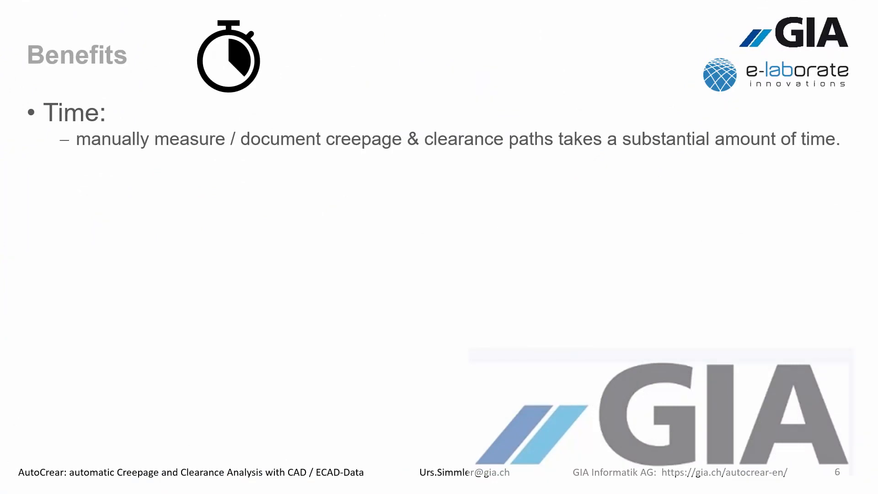